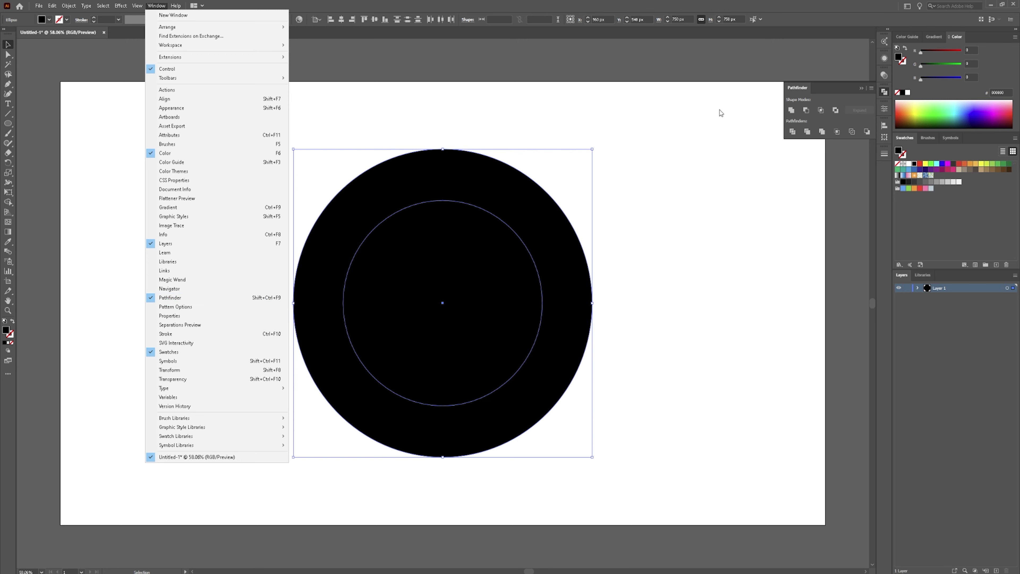
# Step: Select both concentric circles and subtract the inner one with Minus Front to form a ring
pyautogui.click(619, 169)
pyautogui.moveTo(625, 140); pyautogui.dragTo(445, 260)
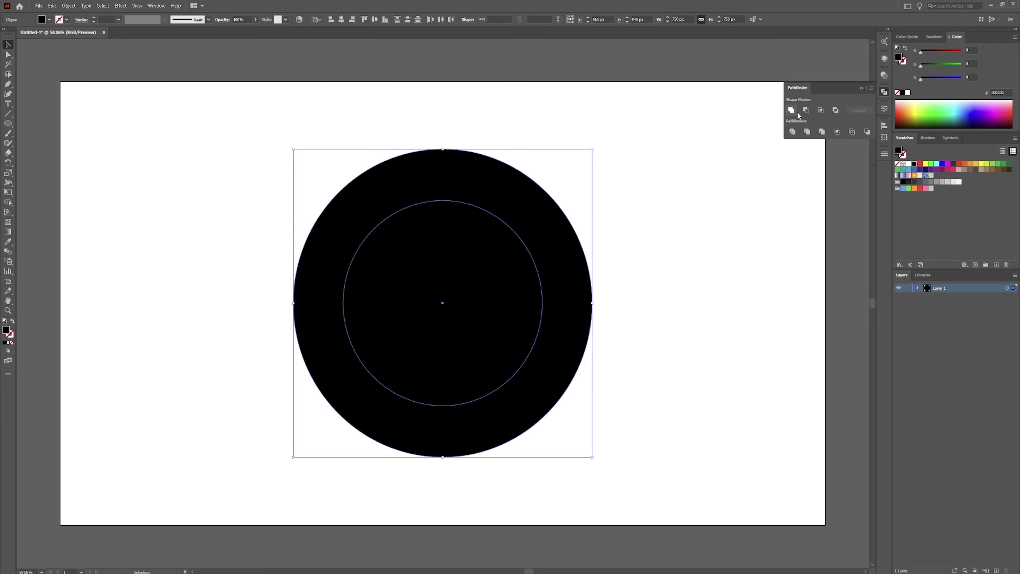
pyautogui.click(806, 110)
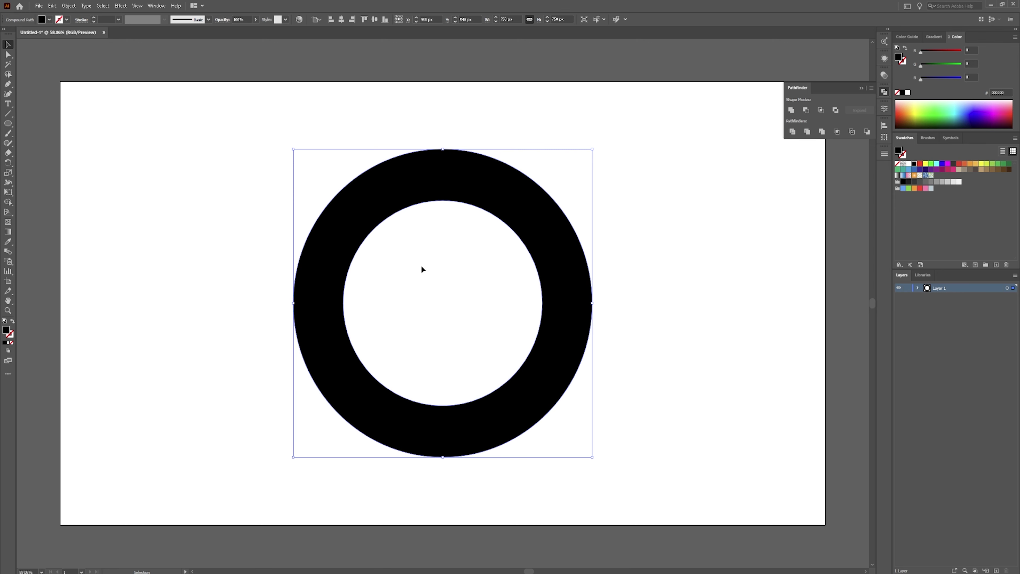
pyautogui.click(455, 269)
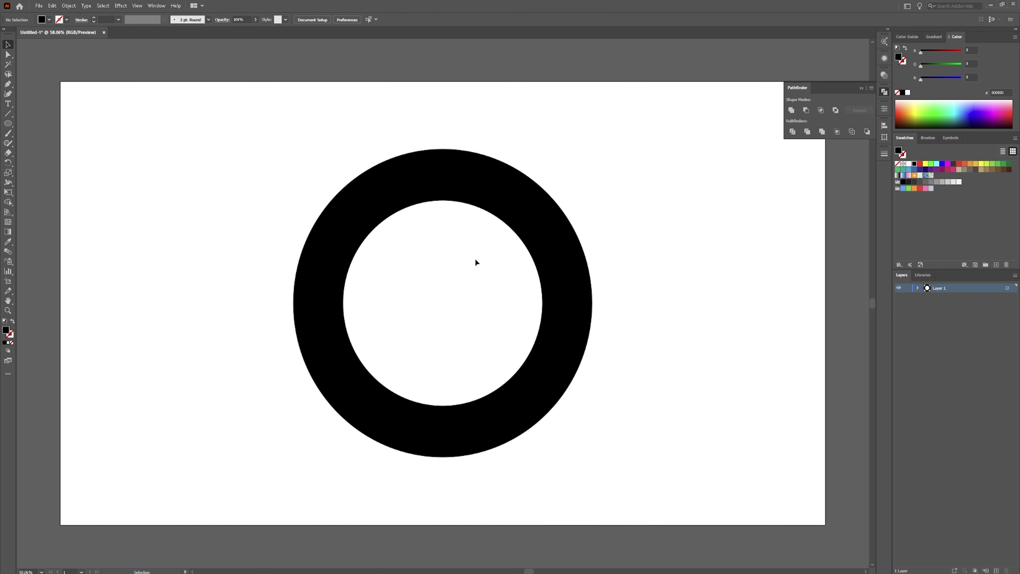
# Step: Draw a vertical rectangle about 137 by 391 px in the empty area left of the ring
pyautogui.click(9, 124)
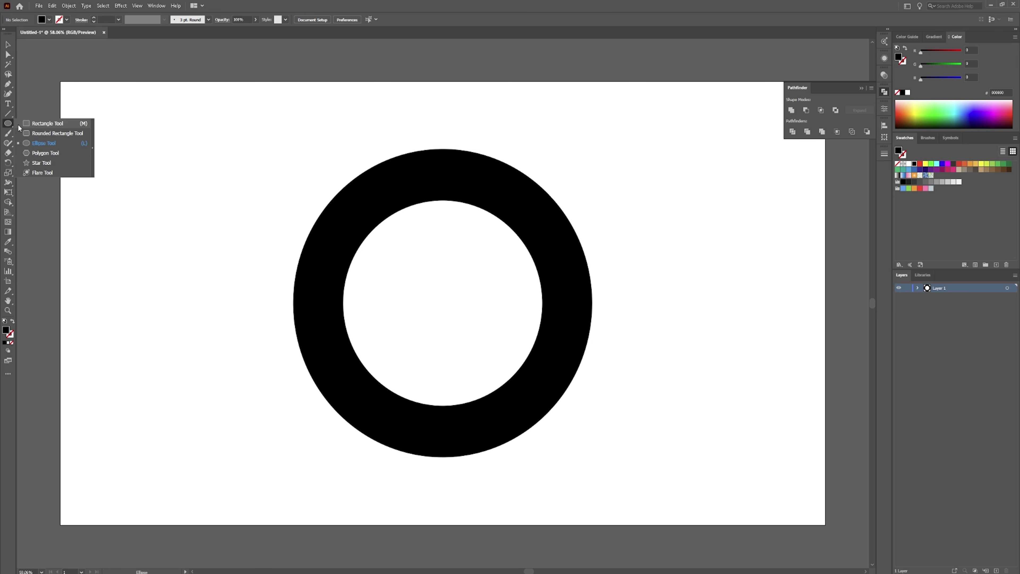
pyautogui.click(41, 125)
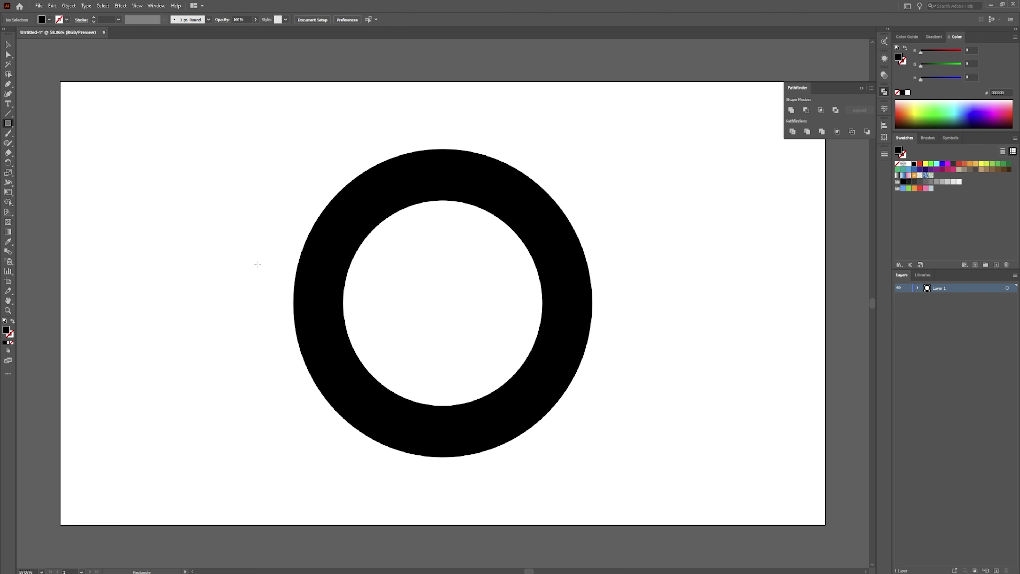
pyautogui.moveTo(221, 216)
pyautogui.mouseDown()
pyautogui.moveTo(155, 338)
pyautogui.moveTo(154, 383)
pyautogui.moveTo(167, 376)
pyautogui.mouseUp()
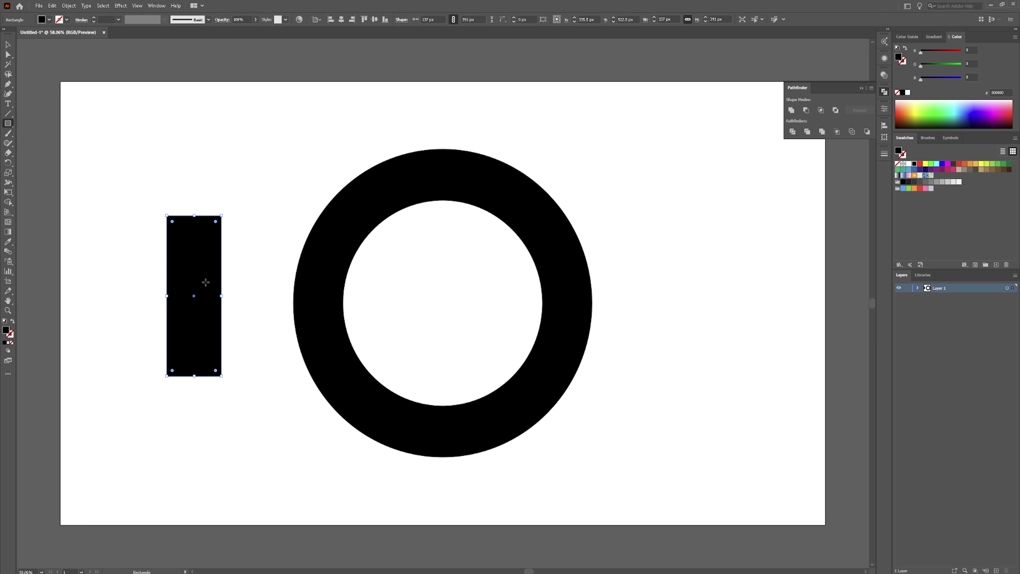
pyautogui.press('v')
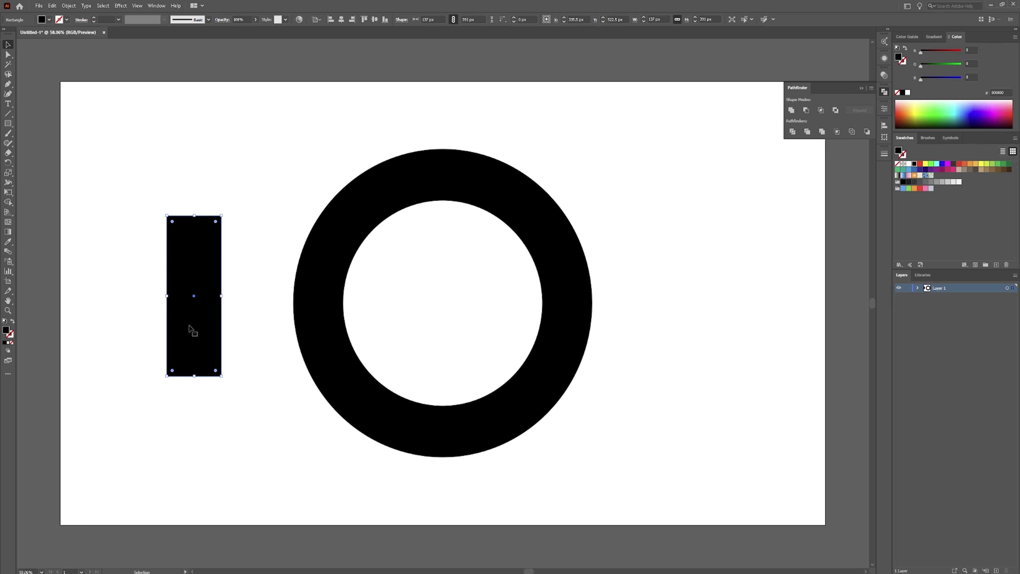
# Step: Duplicate the rectangle and place the copy inside the ring near its center
pyautogui.click(253, 203)
pyautogui.click(188, 327)
pyautogui.hotkey('ctrl', 'c')
pyautogui.hotkey('ctrl', 'v')
pyautogui.moveTo(442, 339)
pyautogui.mouseDown()
pyautogui.moveTo(537, 311)
pyautogui.moveTo(449, 338)
pyautogui.mouseUp()
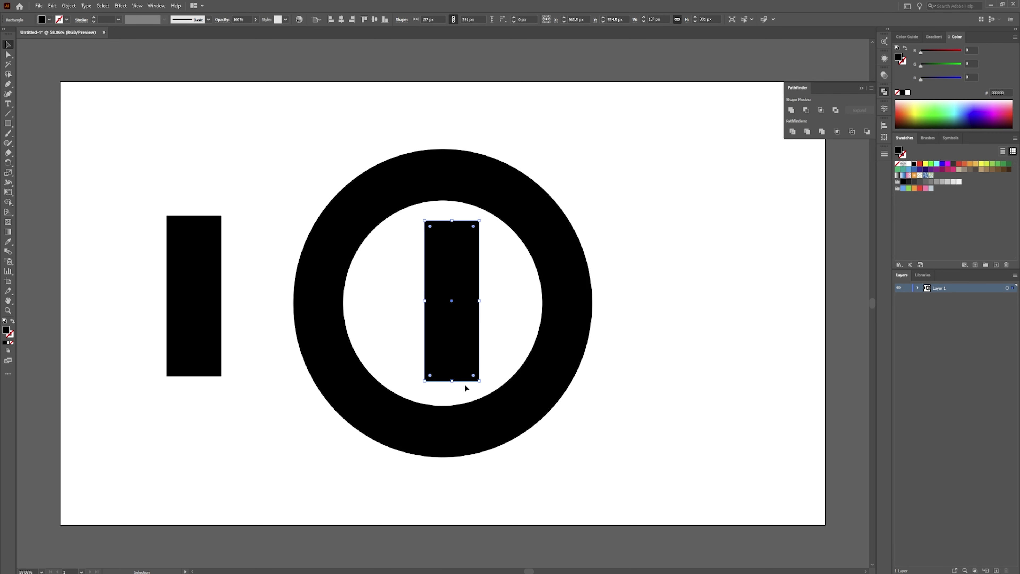
# Step: Rotate the copied rectangle 45° and place it diagonally across the ring's lower-right part like the tail of a Q
pyautogui.moveTo(458, 387); pyautogui.dragTo(523, 371)
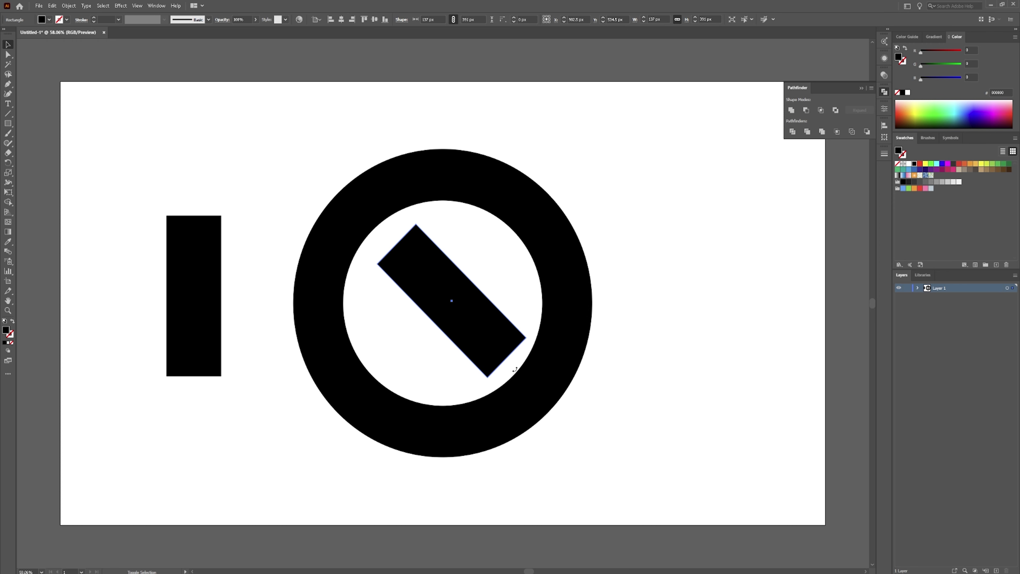
pyautogui.moveTo(471, 326); pyautogui.dragTo(545, 429)
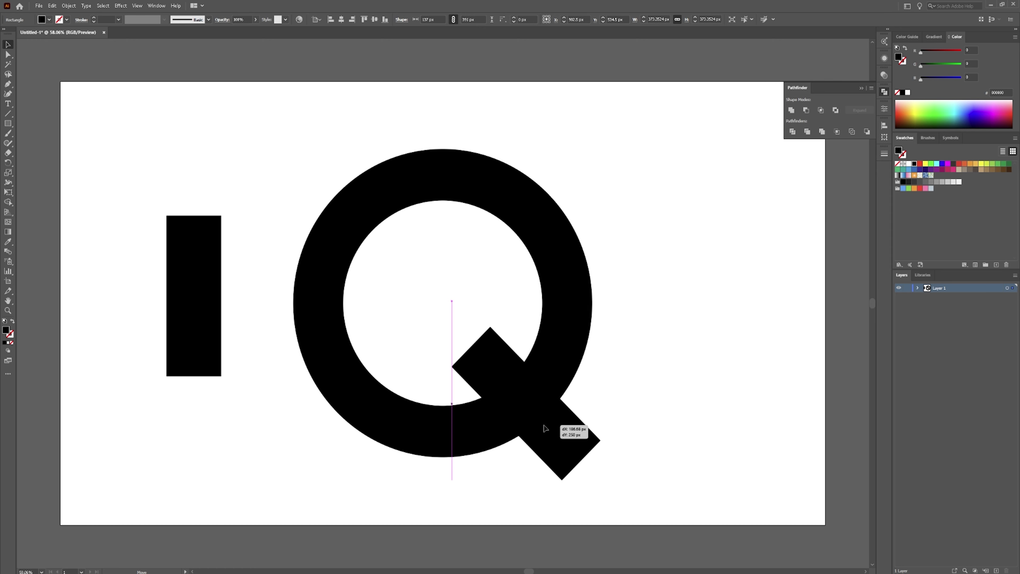
pyautogui.moveTo(544, 429); pyautogui.dragTo(544, 429)
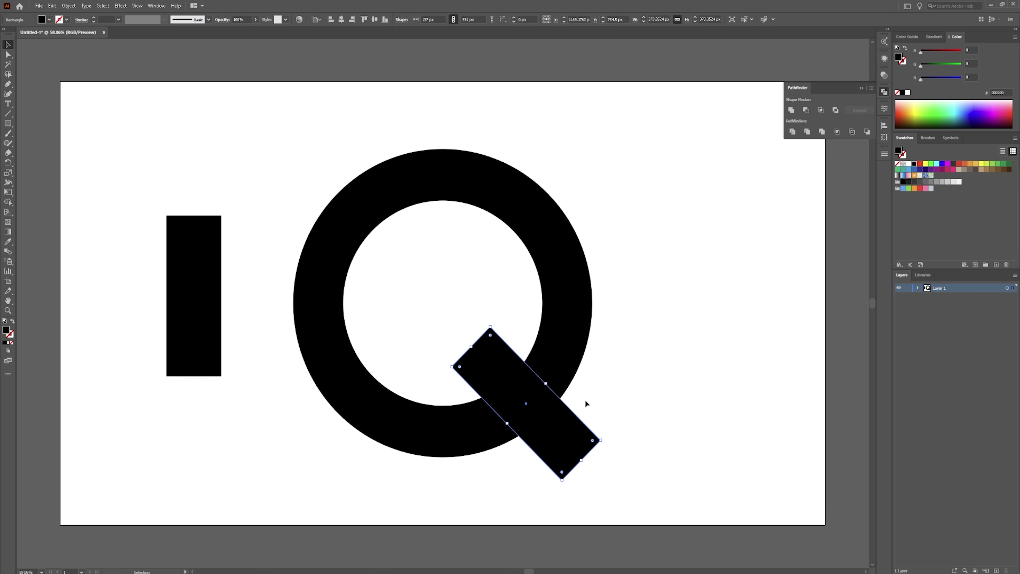
# Step: Remove the diagonal rectangle and its overlap with the ring using Shape Builder, cutting a gap in the lower right
pyautogui.moveTo(643, 443); pyautogui.dragTo(434, 320)
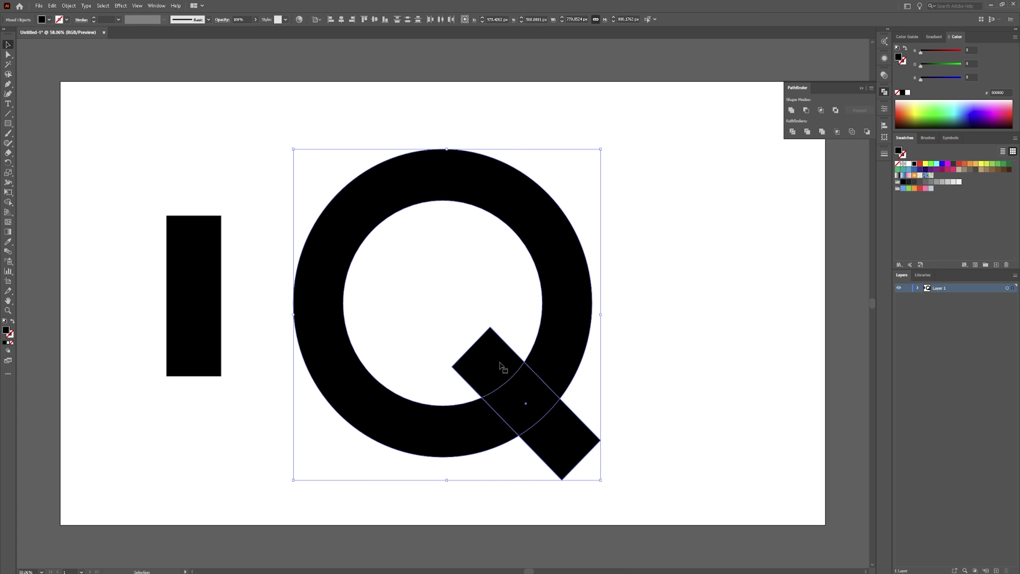
pyautogui.hotkey('shift', 'm')
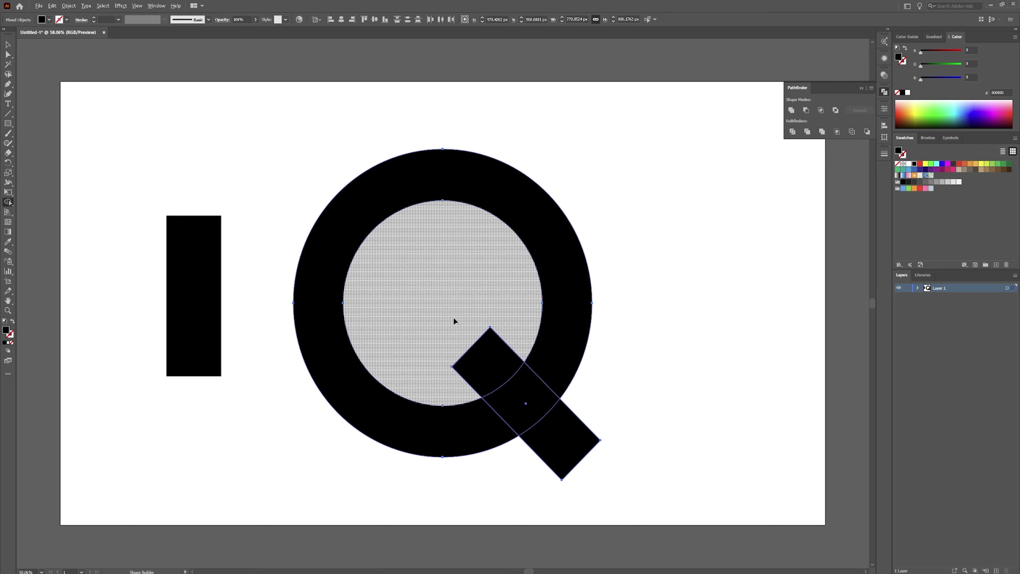
pyautogui.moveTo(440, 302); pyautogui.dragTo(594, 465)
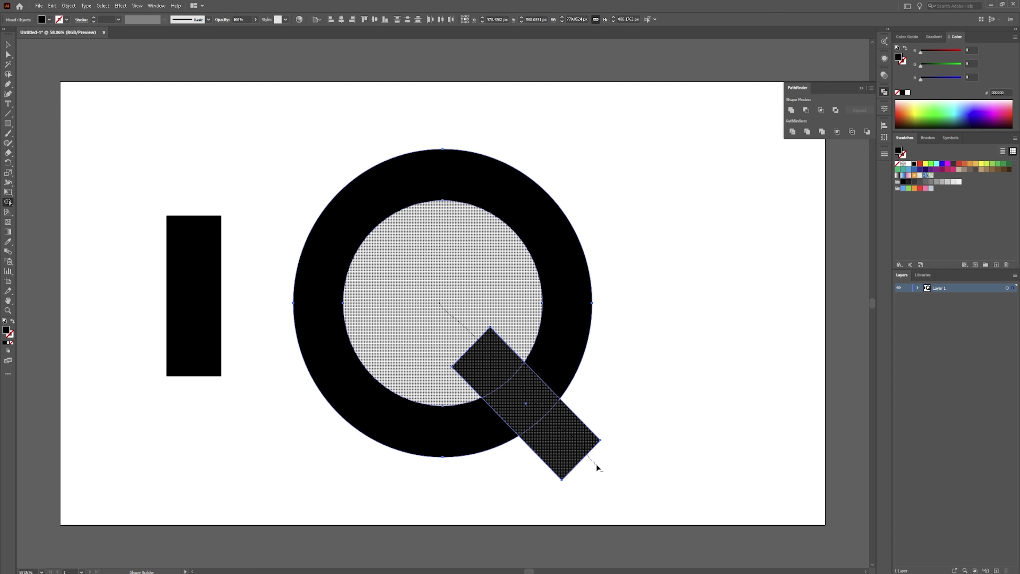
pyautogui.moveTo(596, 464); pyautogui.dragTo(596, 464)
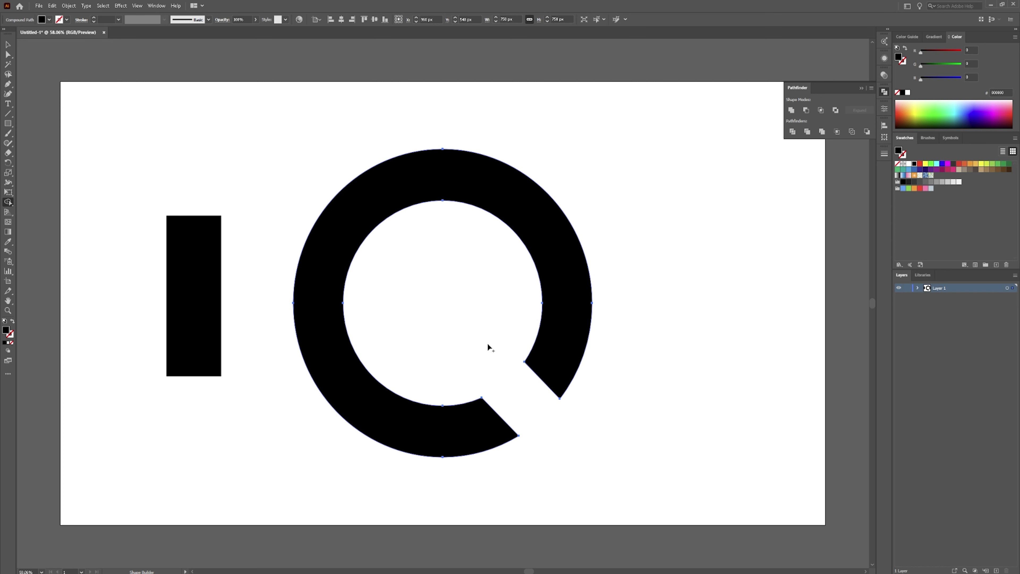
pyautogui.press('v')
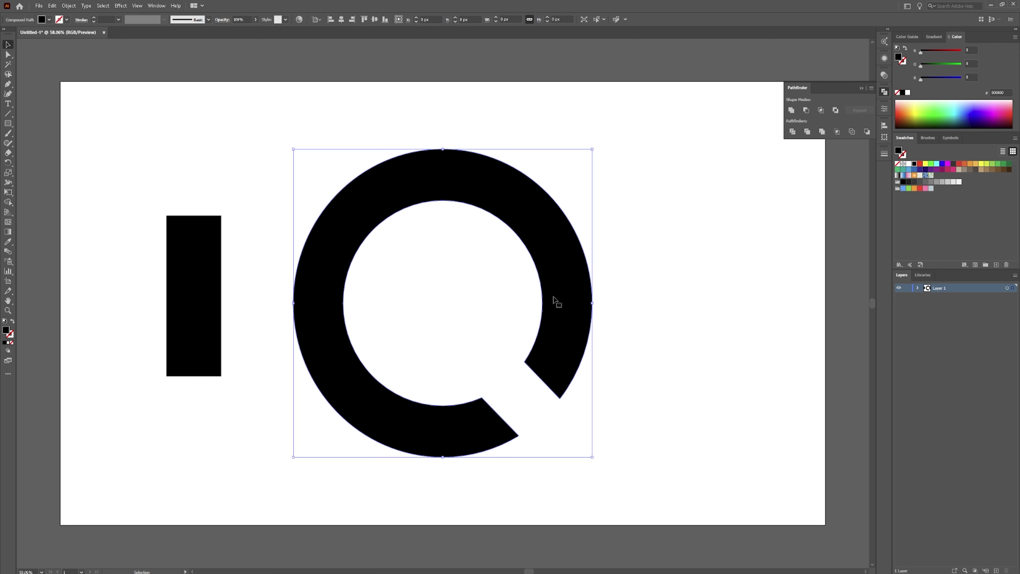
# Step: Fit the remaining rectangle into the ring's gap, rotated 45° and reduced to about 103 px wide, leaving a narrow margin on both sides
pyautogui.moveTo(198, 304); pyautogui.dragTo(529, 403)
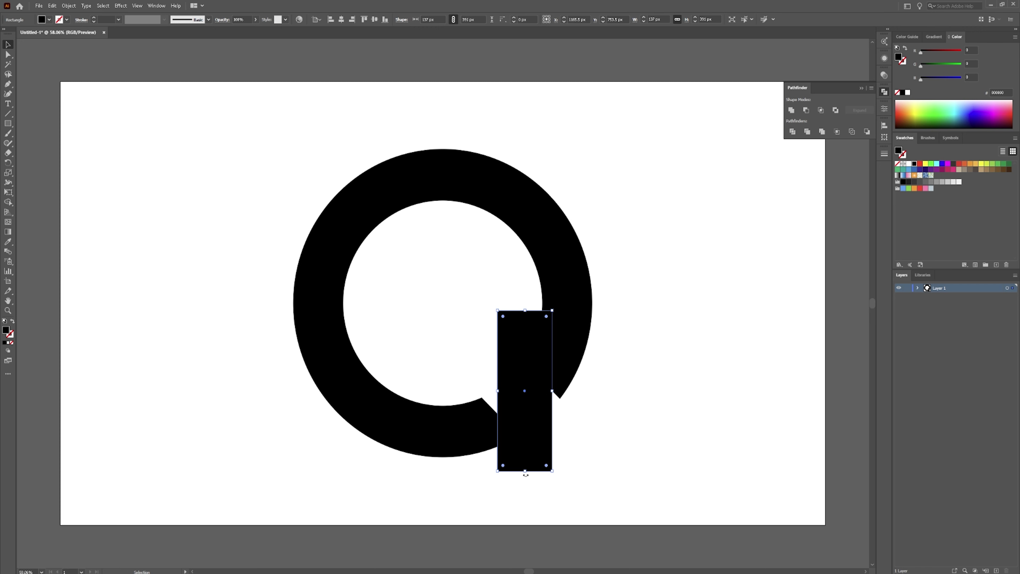
pyautogui.moveTo(525, 475); pyautogui.dragTo(569, 481)
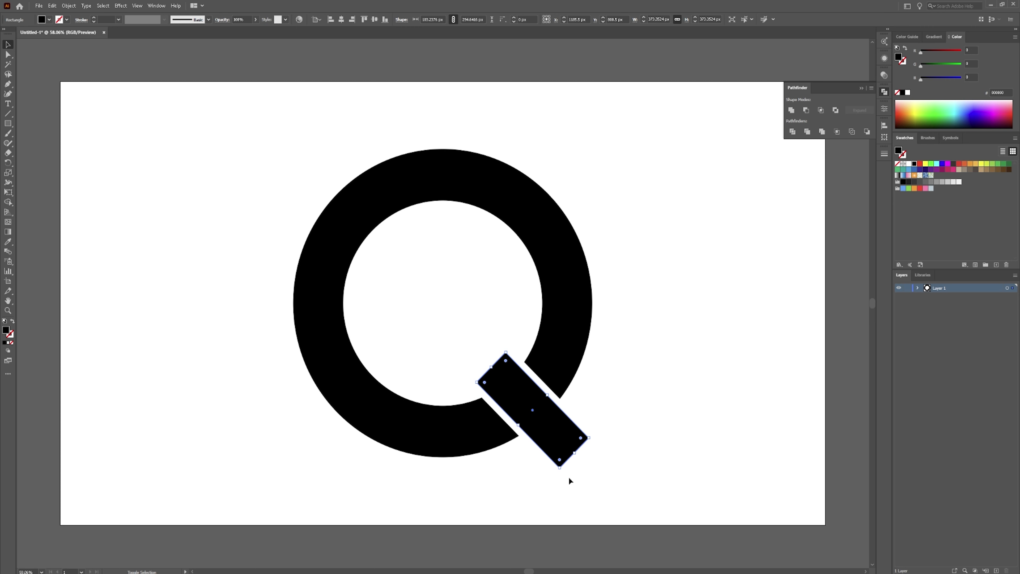
pyautogui.moveTo(554, 435); pyautogui.dragTo(564, 444)
pyautogui.click(479, 350)
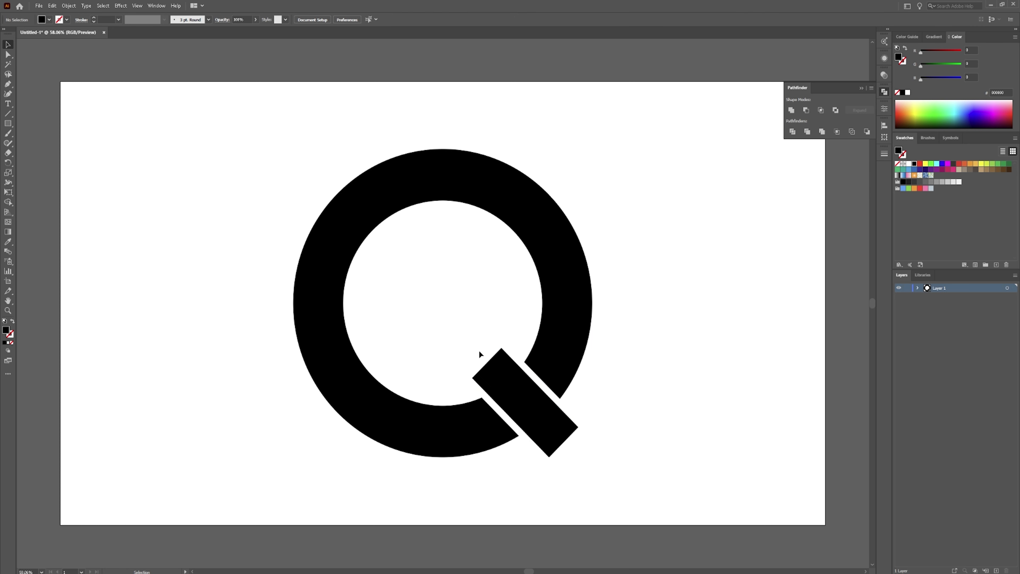
pyautogui.press('a')
pyautogui.moveTo(503, 346); pyautogui.dragTo(544, 406)
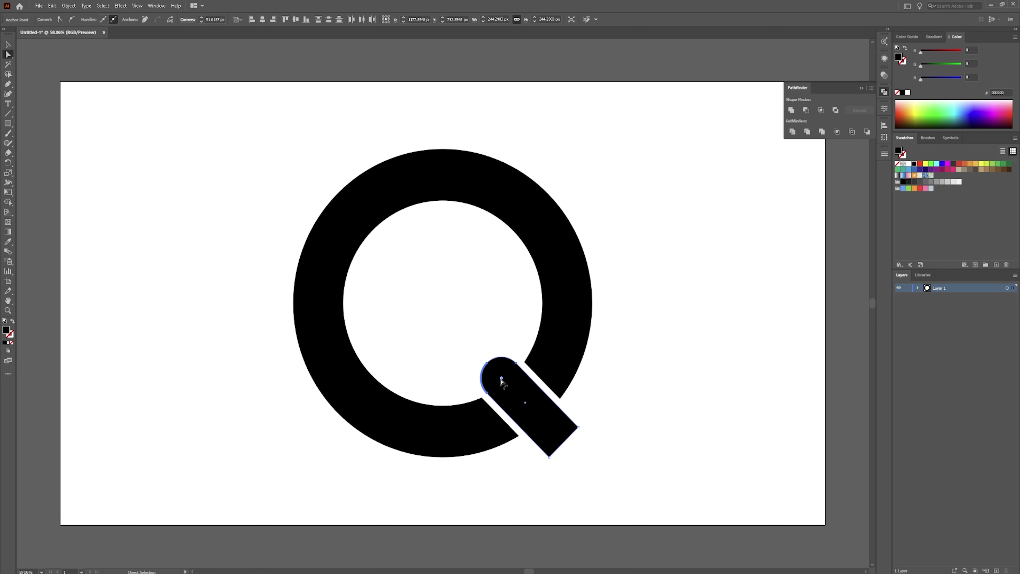
pyautogui.moveTo(501, 378); pyautogui.dragTo(471, 368)
pyautogui.click(507, 341)
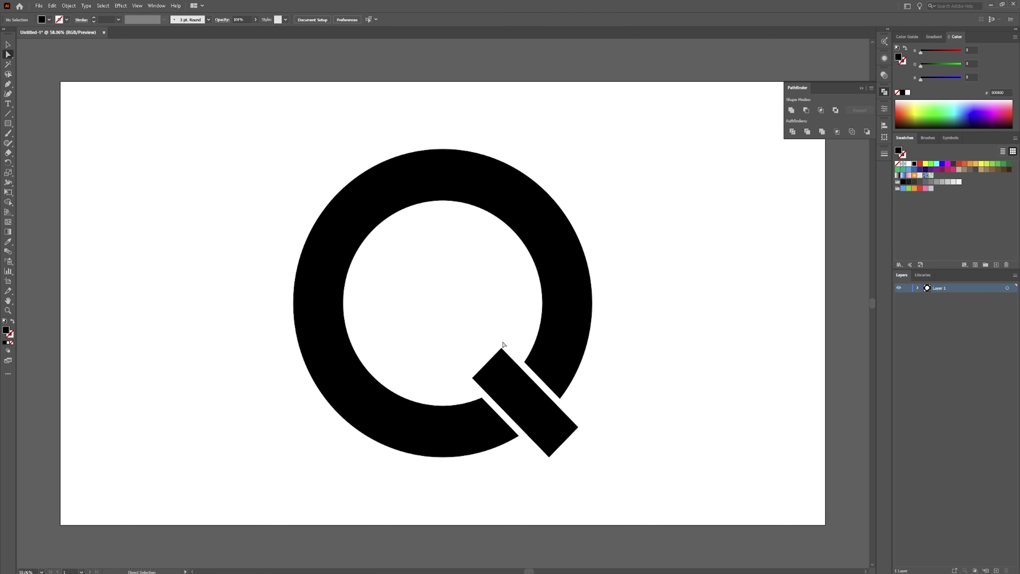
# Step: Fully round the two corners at the tail bar's inner end with Direct Selection
pyautogui.moveTo(506, 339); pyautogui.dragTo(462, 390)
pyautogui.moveTo(462, 390); pyautogui.dragTo(464, 390)
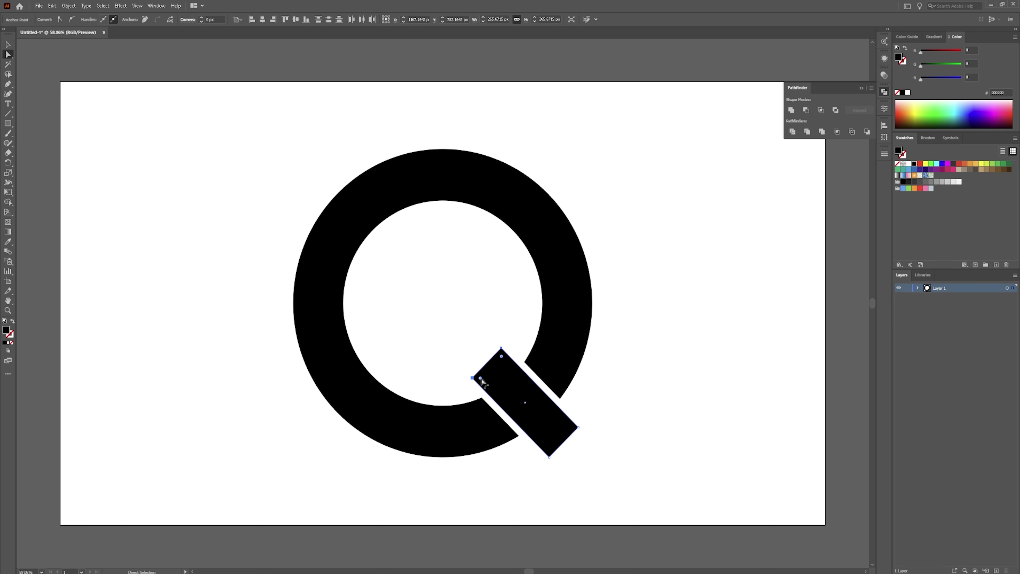
pyautogui.moveTo(482, 381)
pyautogui.mouseDown()
pyautogui.moveTo(537, 401)
pyautogui.moveTo(500, 382)
pyautogui.mouseUp()
pyautogui.click(570, 445)
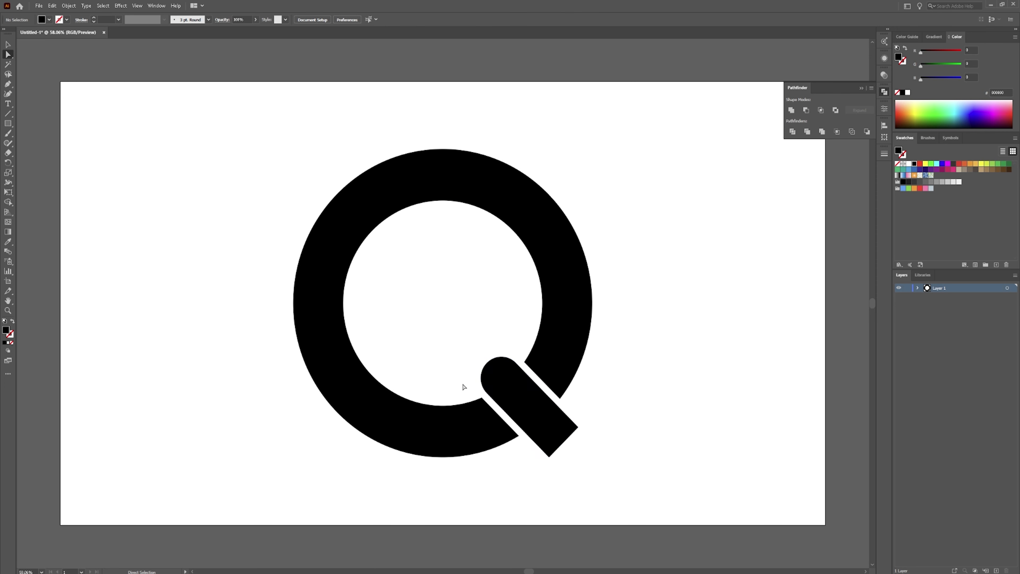
# Step: Round the ring's two inner corners on either side of the gap
pyautogui.click(482, 400)
pyautogui.moveTo(480, 410); pyautogui.dragTo(481, 435)
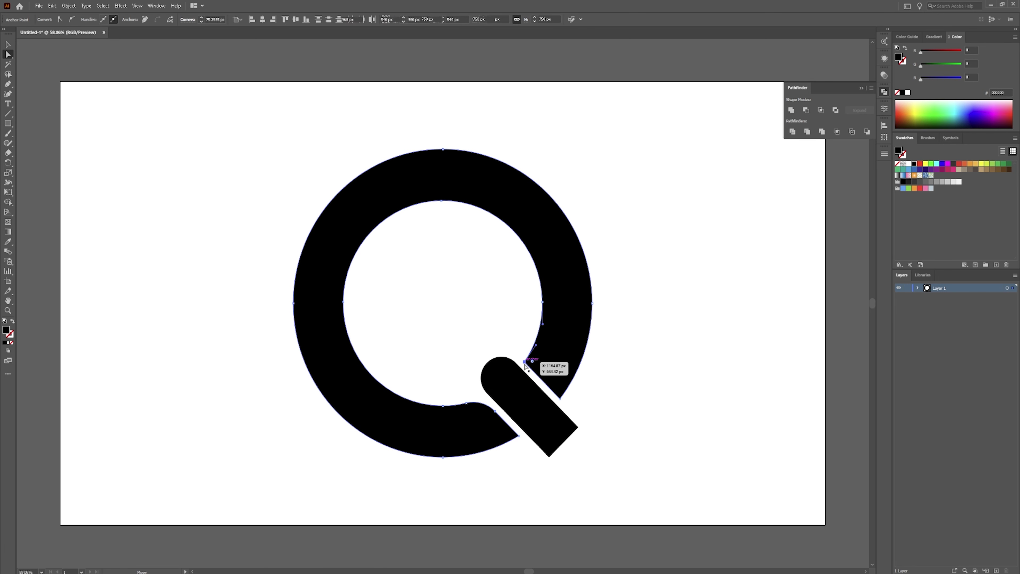
pyautogui.click(525, 362)
pyautogui.moveTo(532, 363); pyautogui.dragTo(548, 361)
pyautogui.click(622, 377)
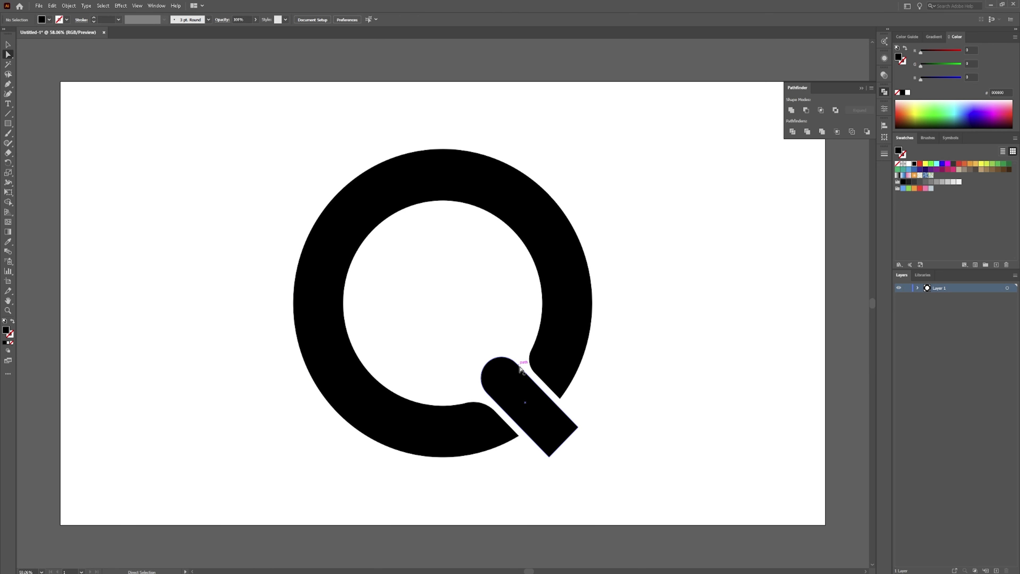
# Step: Group the ring and the tail bar into one object
pyautogui.press('v')
pyautogui.hotkey('ctrl', 'a')
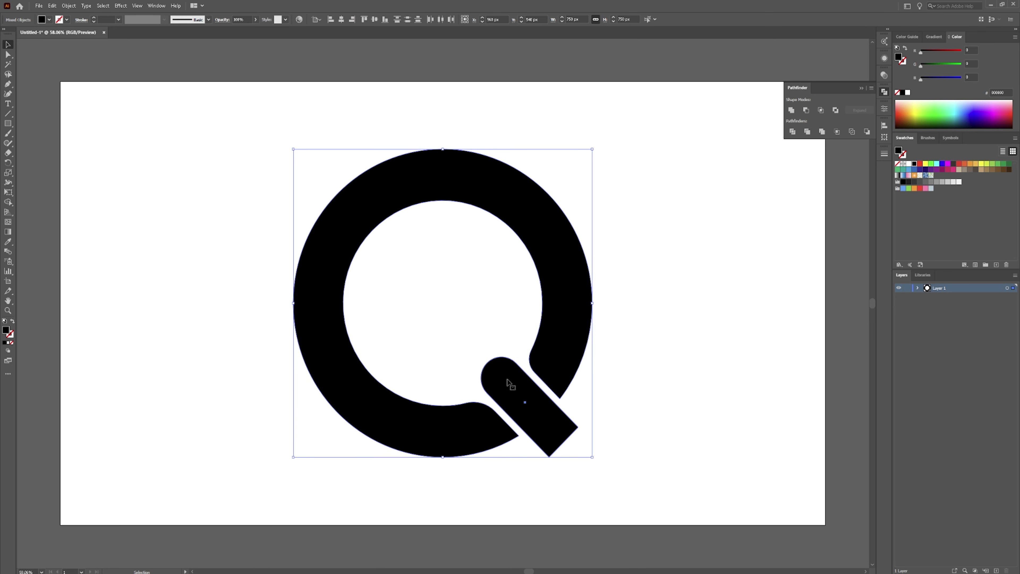
pyautogui.rightClick(510, 387)
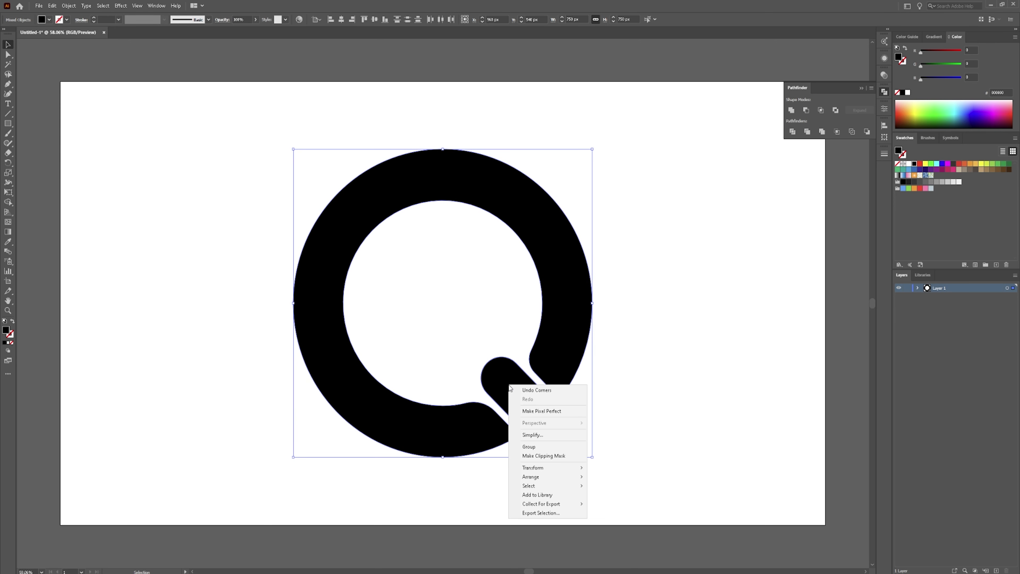
pyautogui.click(534, 449)
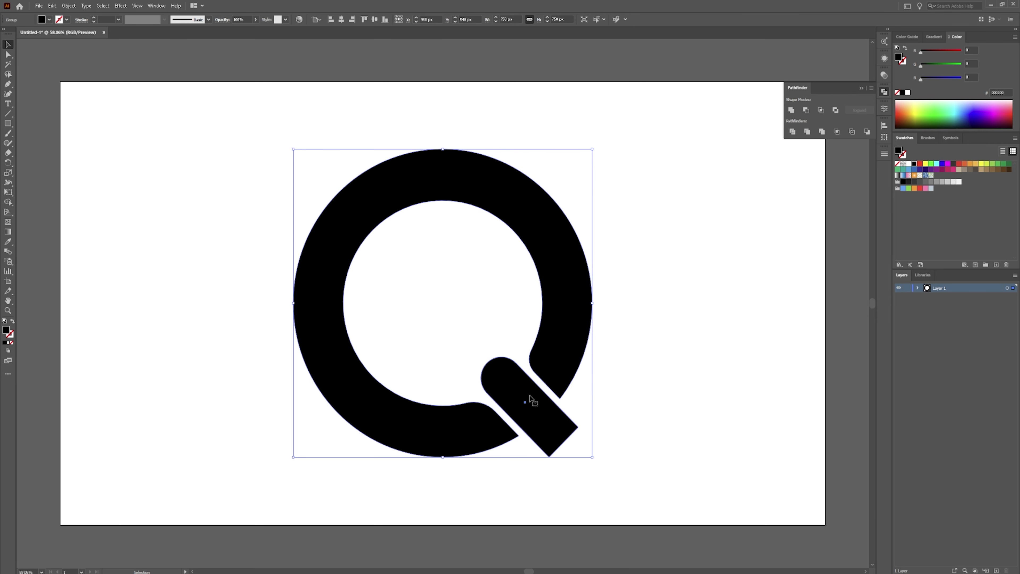
# Step: Apply a 3D Extrude & Bevel effect to the group with a custom rotation of 24°, -35° and 6°
pyautogui.click(121, 6)
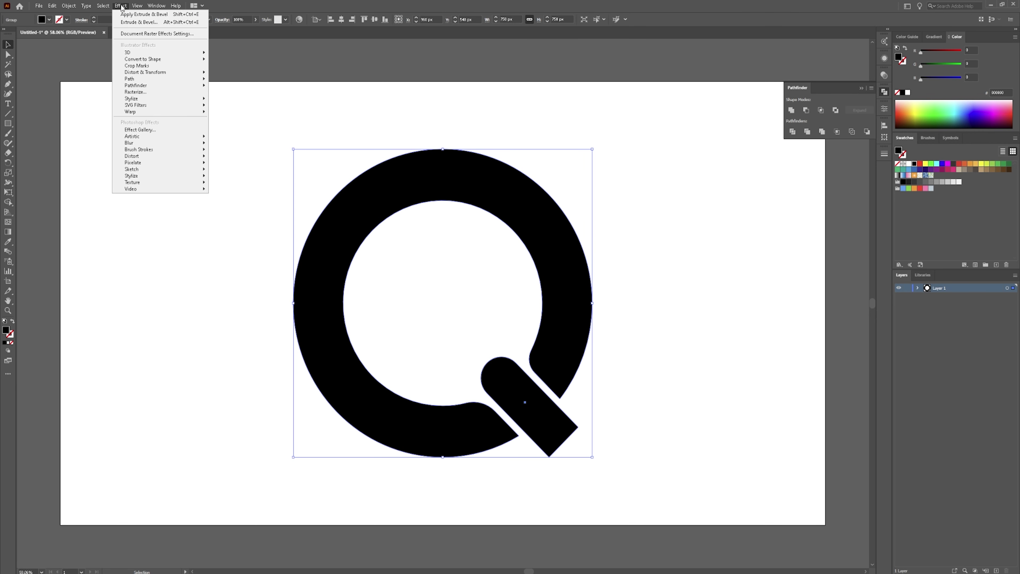
pyautogui.moveTo(152, 53)
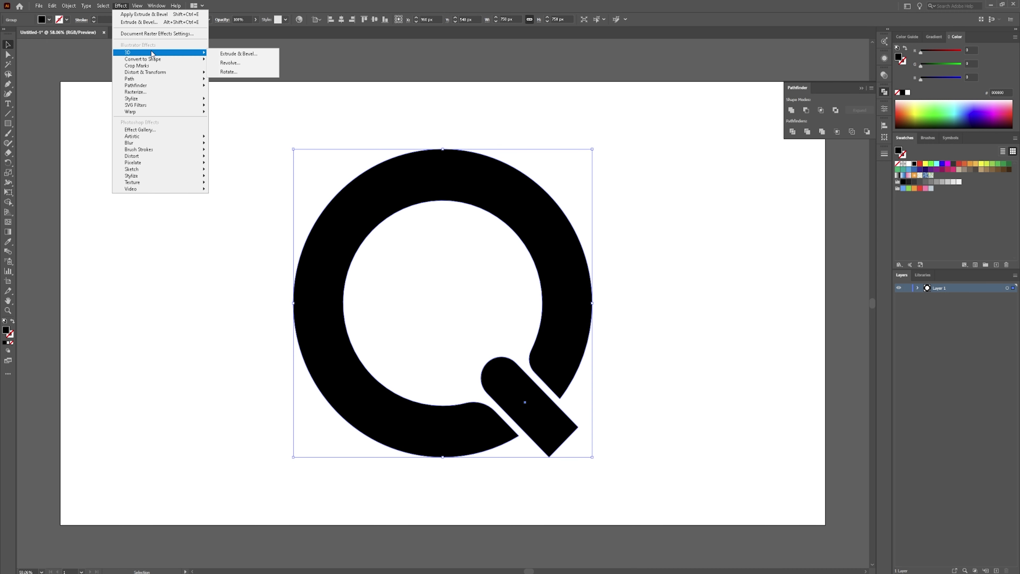
pyautogui.click(261, 53)
pyautogui.moveTo(639, 152); pyautogui.dragTo(641, 143)
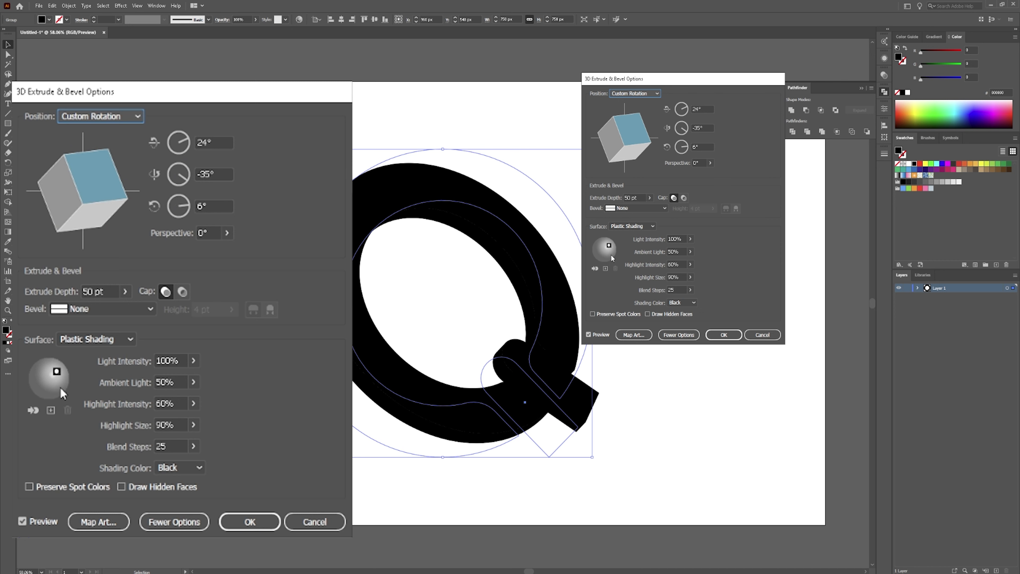
# Step: Set the 3D surface to Diffuse Shading with a custom dark gray shading color, 514848
pyautogui.click(631, 226)
pyautogui.click(643, 256)
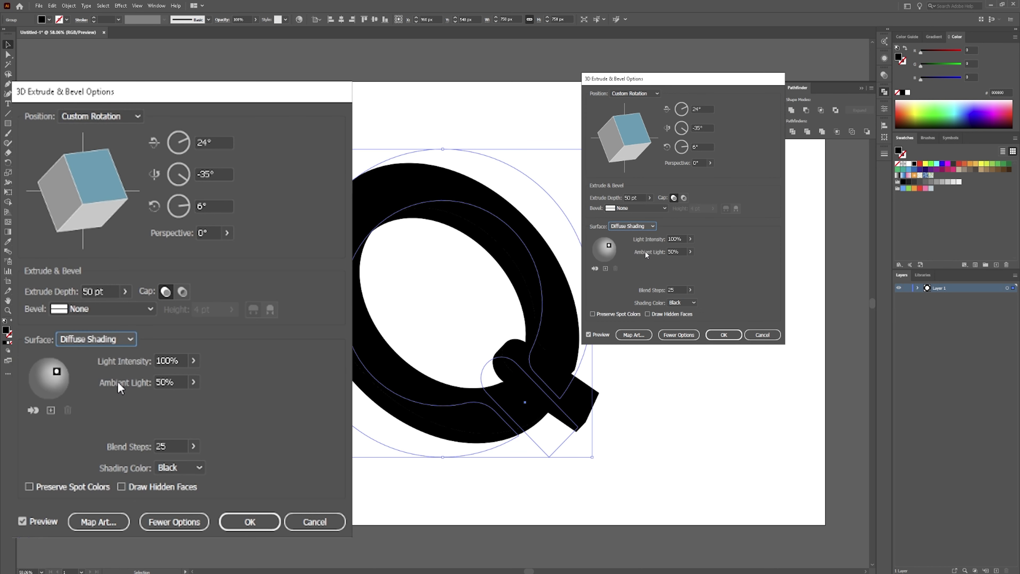
pyautogui.click(692, 304)
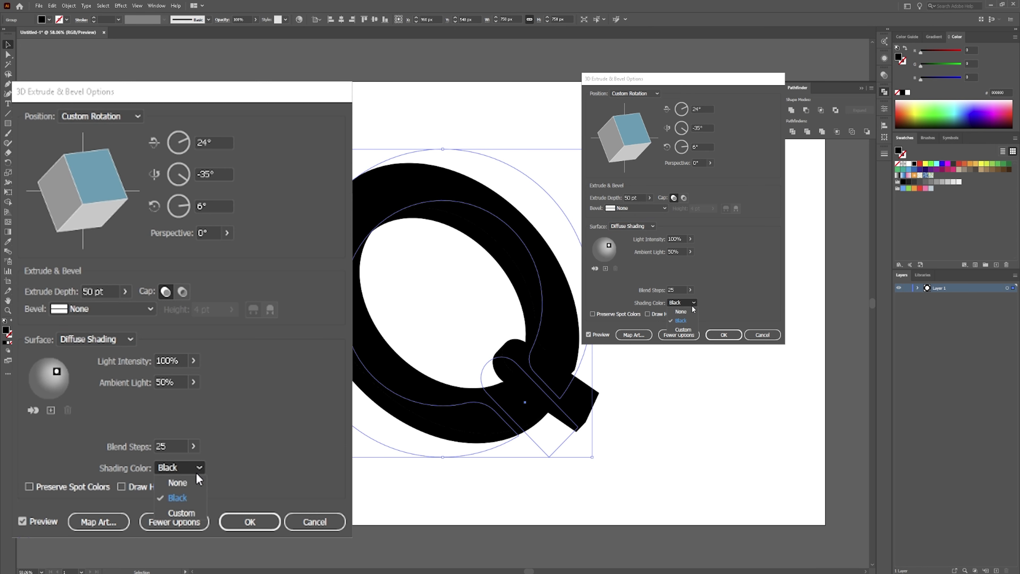
pyautogui.click(683, 329)
pyautogui.click(707, 303)
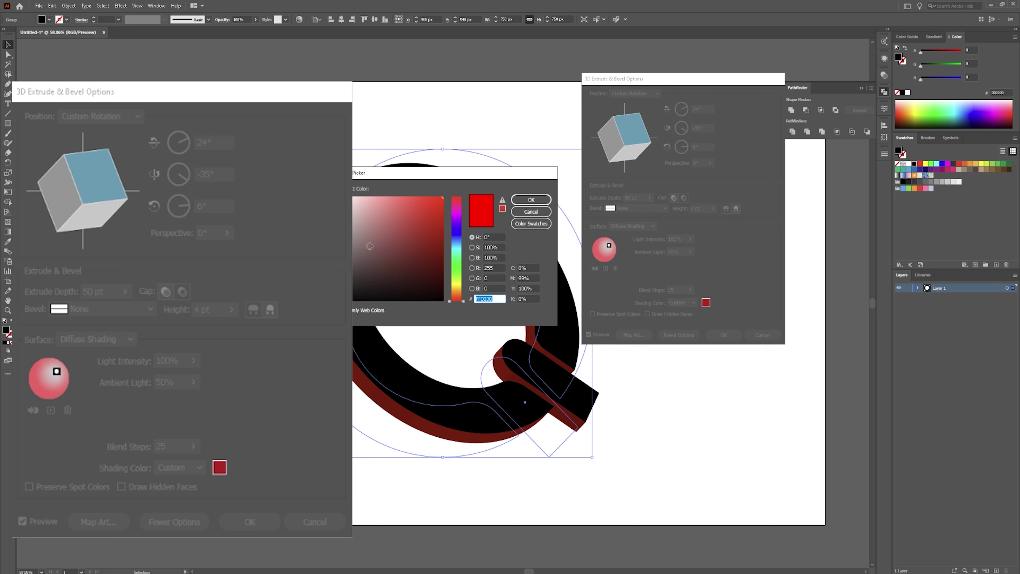
pyautogui.write('595959')
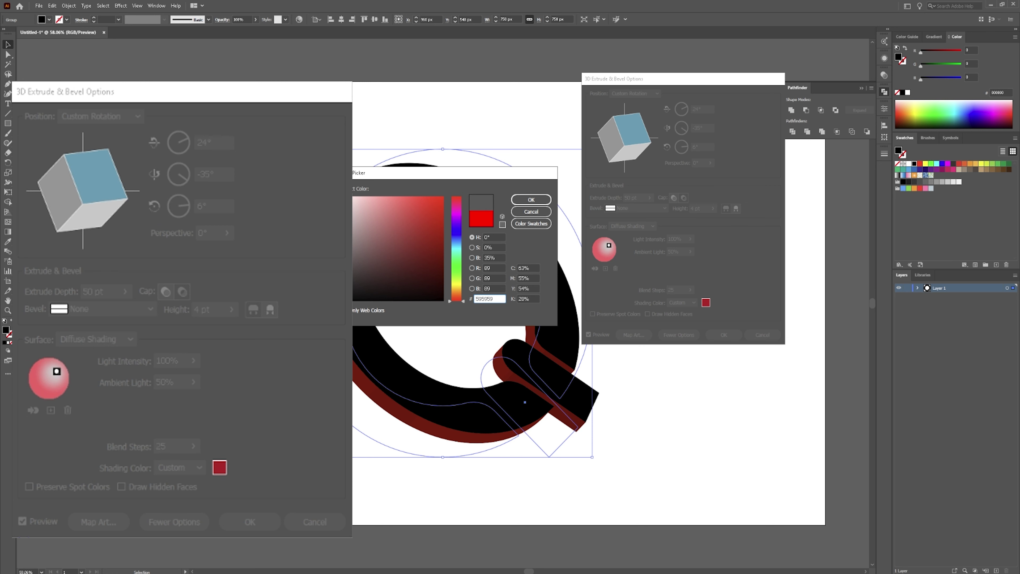
pyautogui.moveTo(353, 254)
pyautogui.mouseDown()
pyautogui.moveTo(371, 259)
pyautogui.moveTo(354, 267)
pyautogui.mouseUp()
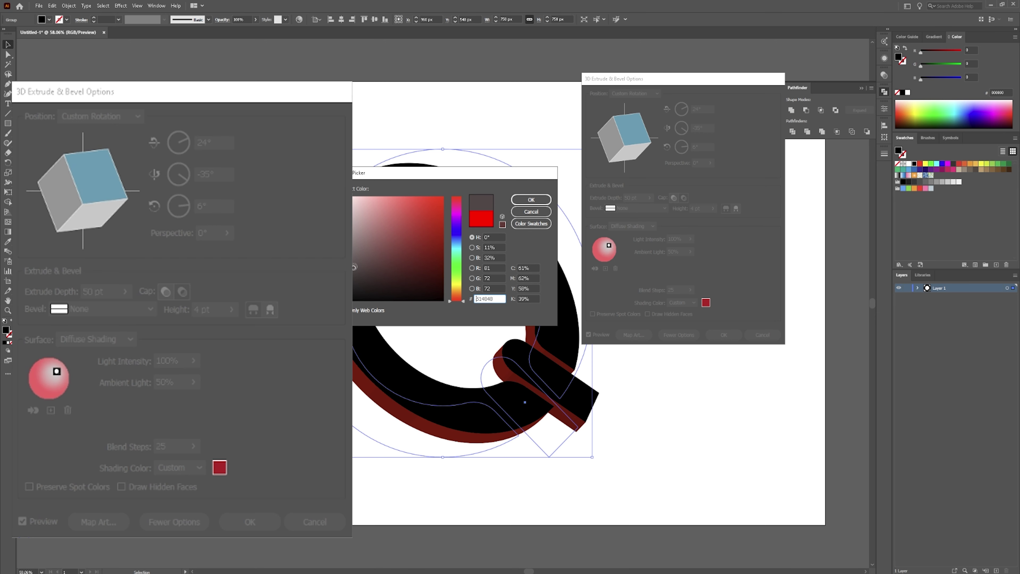
pyautogui.click(522, 200)
# Step: Set the 3D effect's ambient light to 0%
pyautogui.click(689, 252)
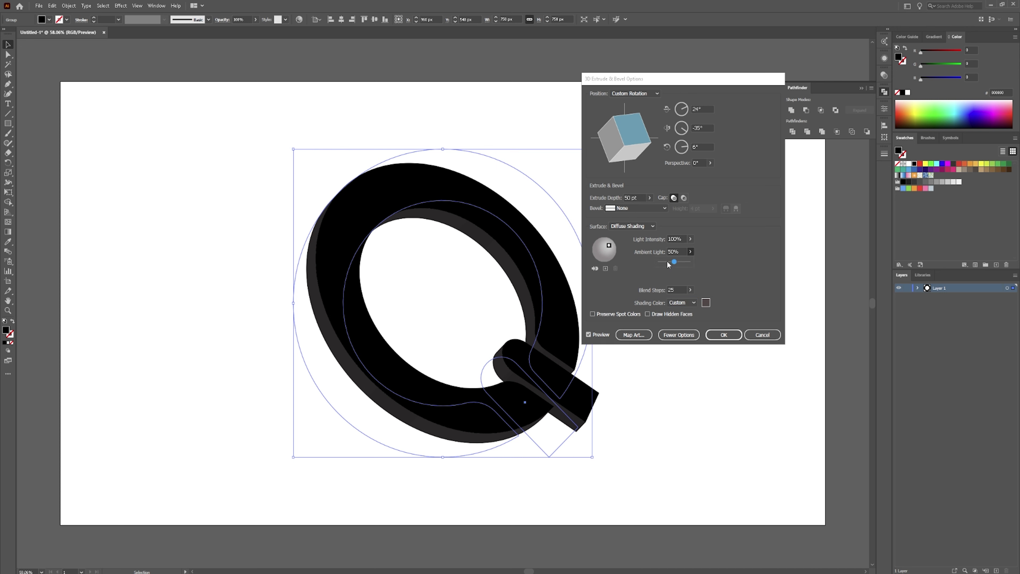
pyautogui.moveTo(676, 262)
pyautogui.mouseDown()
pyautogui.moveTo(657, 262)
pyautogui.moveTo(674, 261)
pyautogui.mouseUp()
pyautogui.click(647, 263)
pyautogui.write('0')
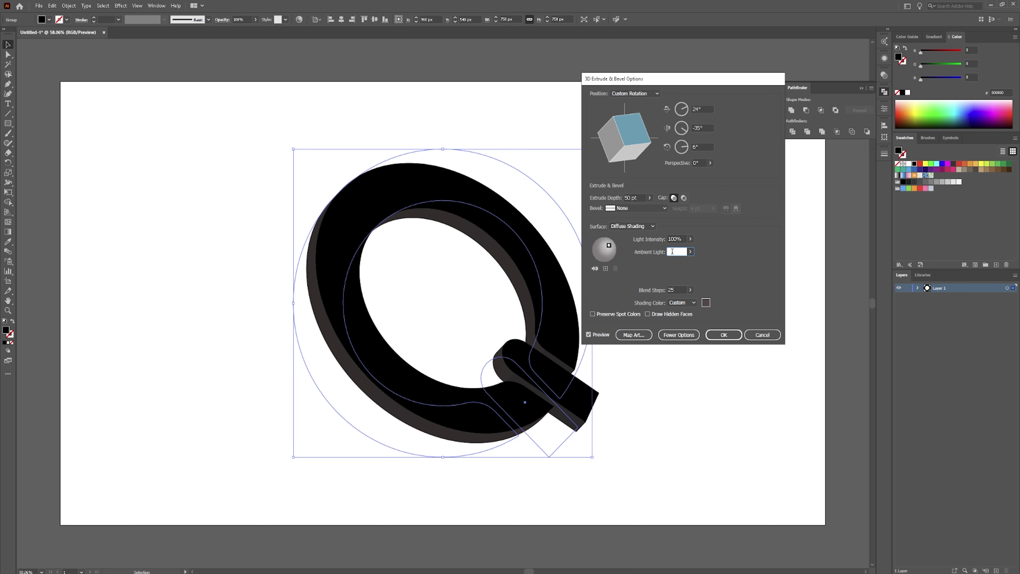
pyautogui.press('Tab')
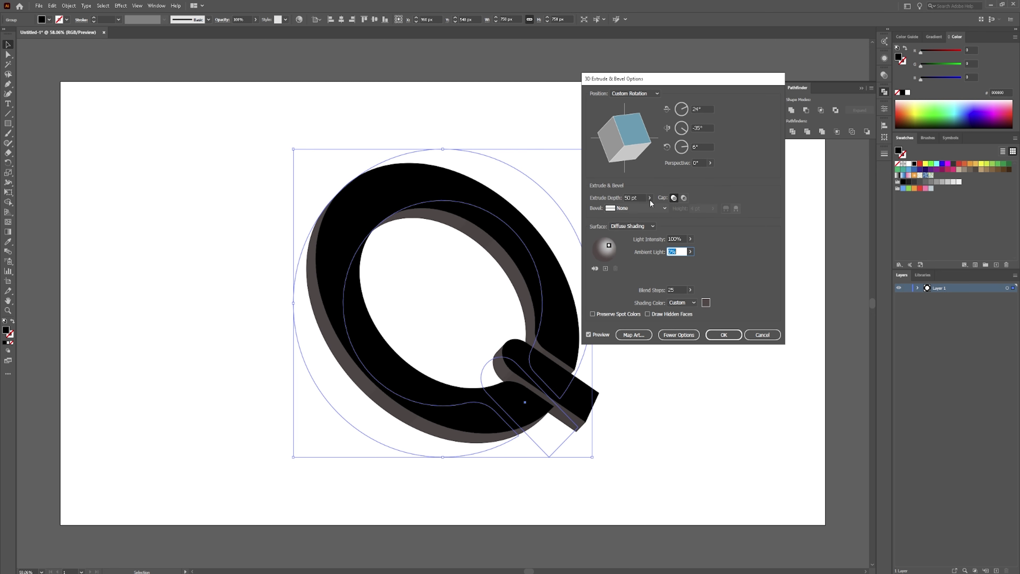
# Step: Set the extrude depth to 100 pt with no bevel
pyautogui.click(625, 198)
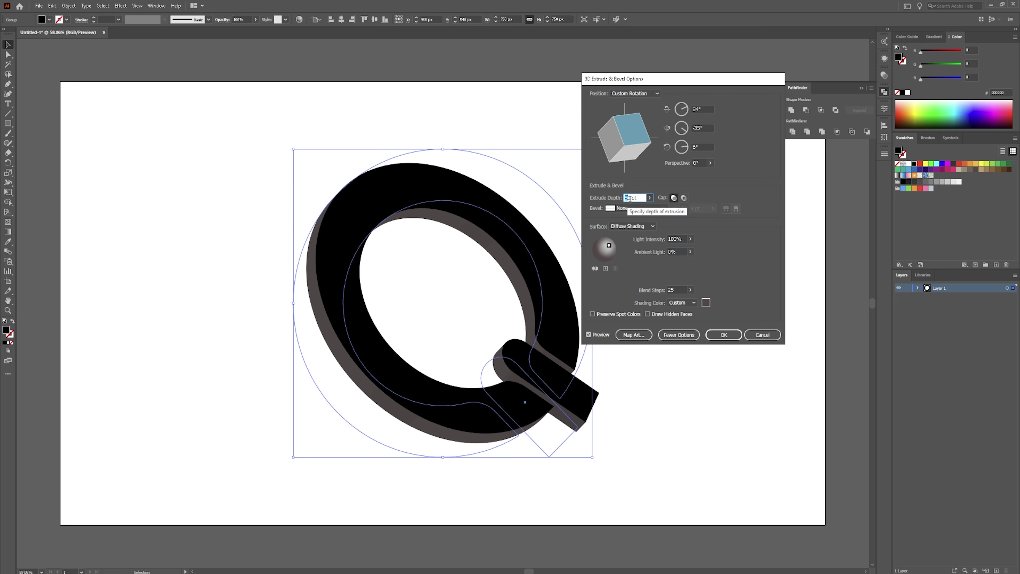
pyautogui.doubleClick(631, 198)
pyautogui.click(646, 210)
pyautogui.click(698, 221)
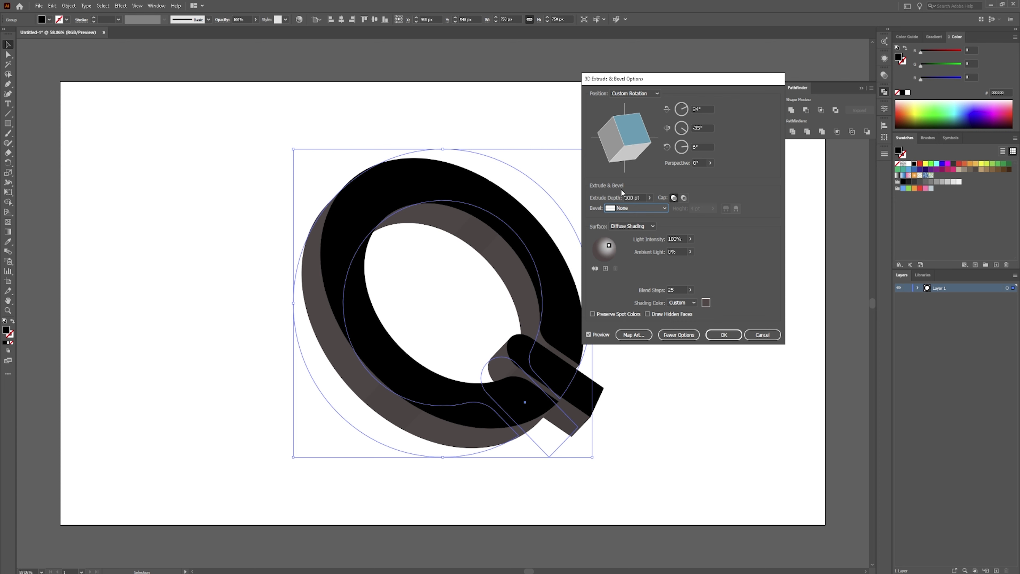
# Step: Try Plastic Shading on the extruded Q and return the surface to Diffuse Shading
pyautogui.click(653, 228)
pyautogui.click(635, 246)
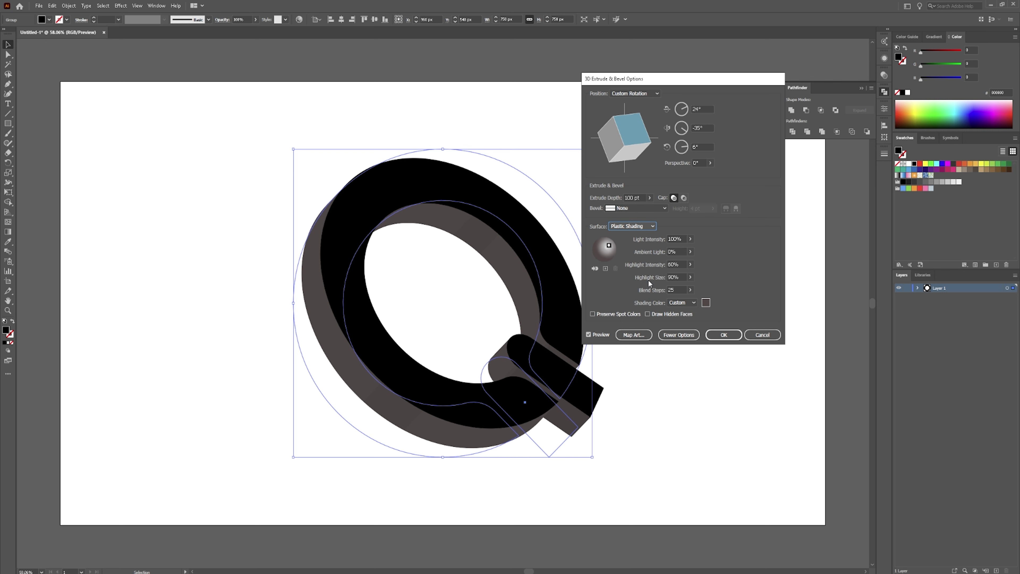
pyautogui.click(635, 226)
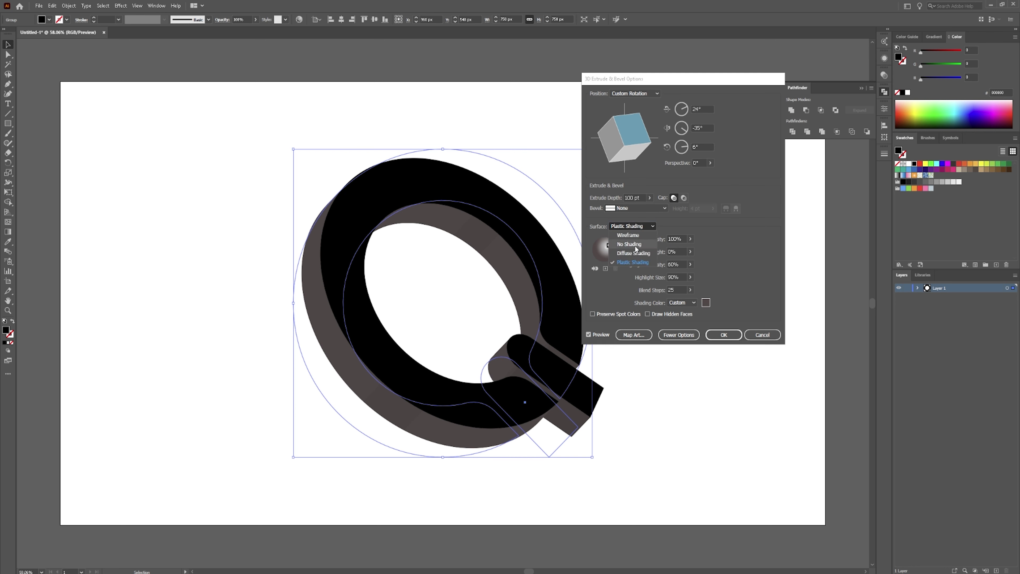
pyautogui.click(634, 255)
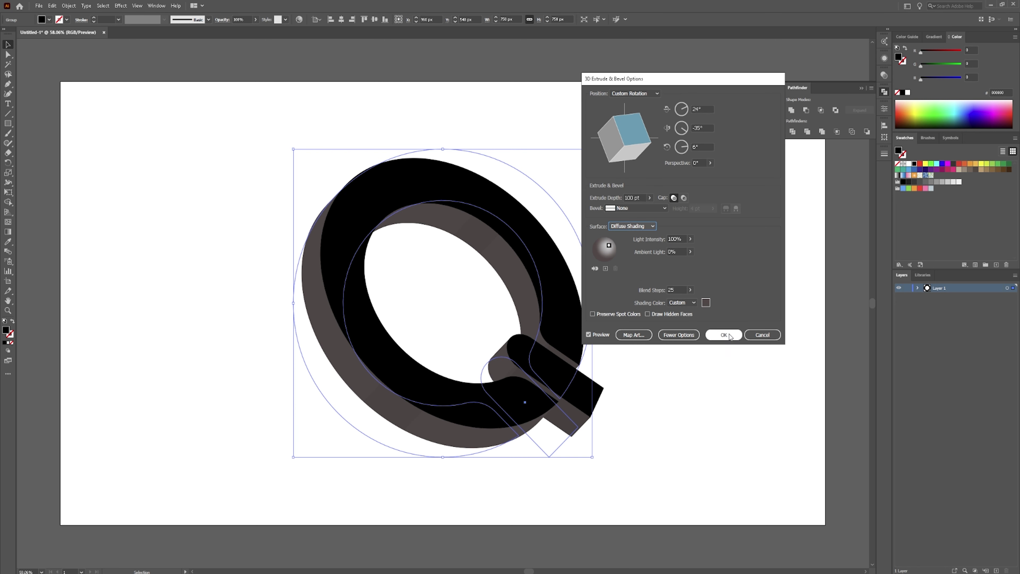
# Step: Shift the light source slightly toward the upper right of the shading sphere and apply the 3D effect
pyautogui.moveTo(609, 247)
pyautogui.mouseDown()
pyautogui.moveTo(597, 243)
pyautogui.moveTo(607, 246)
pyautogui.mouseUp()
pyautogui.moveTo(608, 244); pyautogui.dragTo(611, 246)
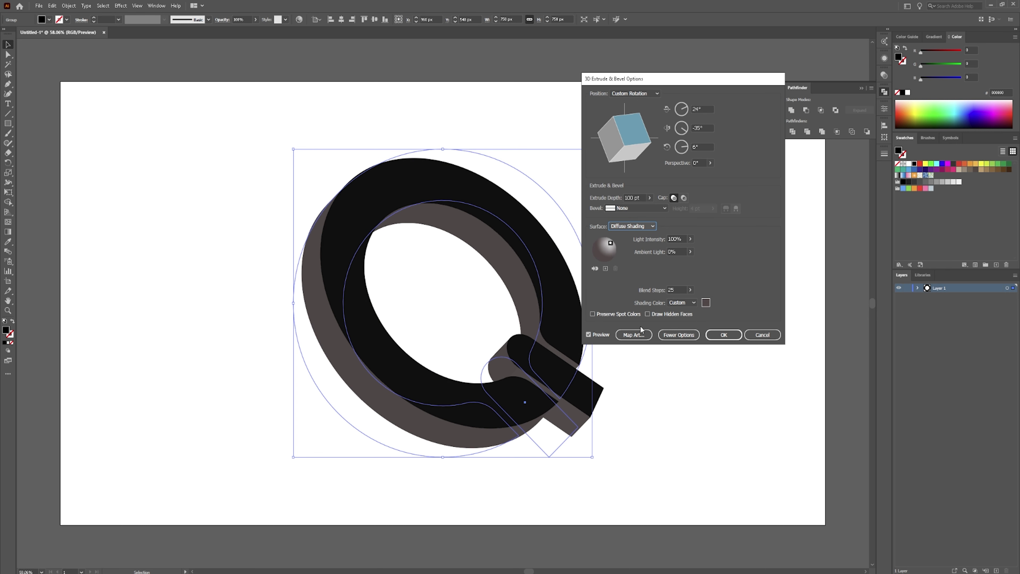
pyautogui.click(722, 335)
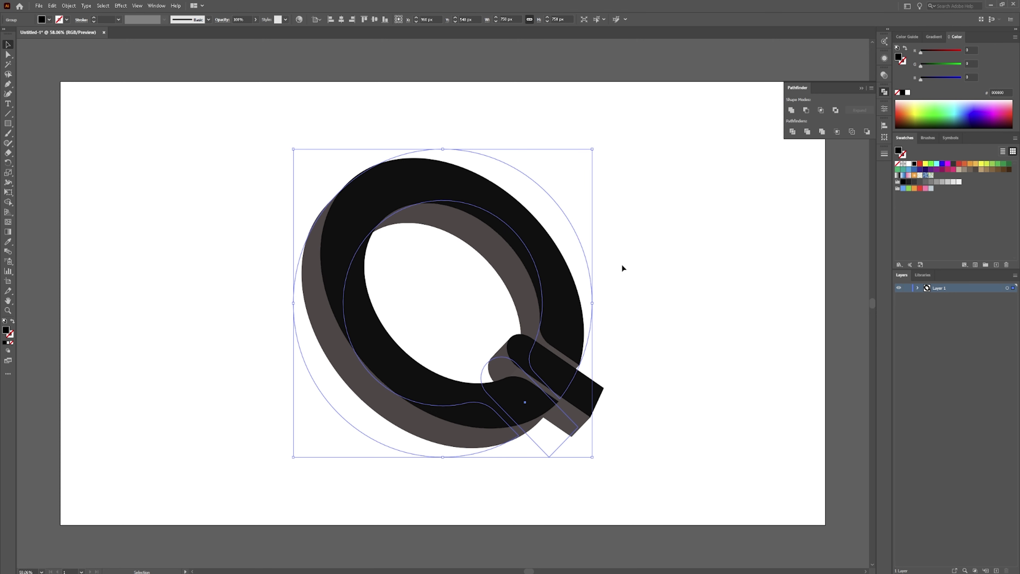
# Step: Expand the appearance of the 3D group into editable shapes and deselect it
pyautogui.rightClick(477, 194)
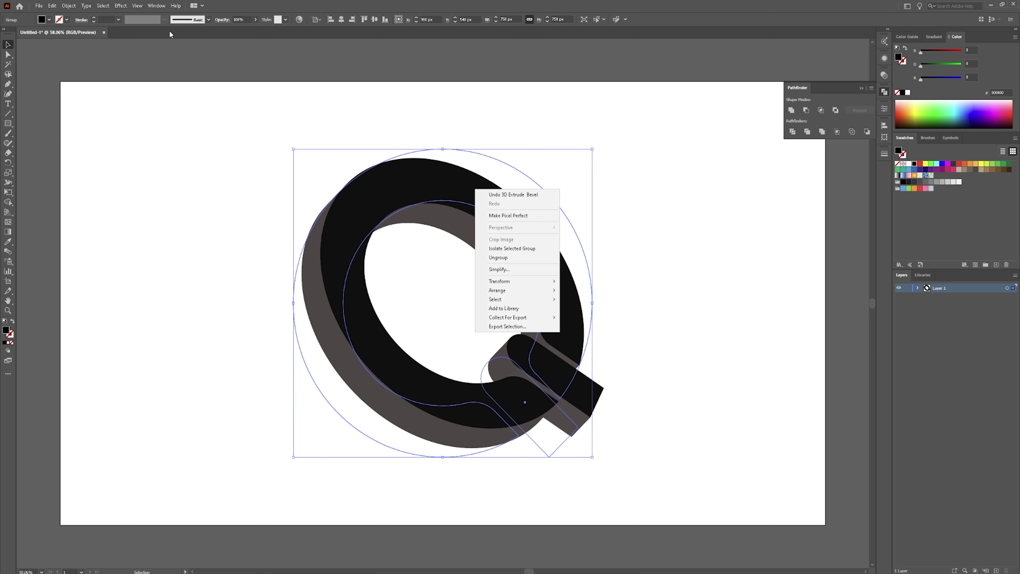
pyautogui.click(69, 7)
pyautogui.click(120, 110)
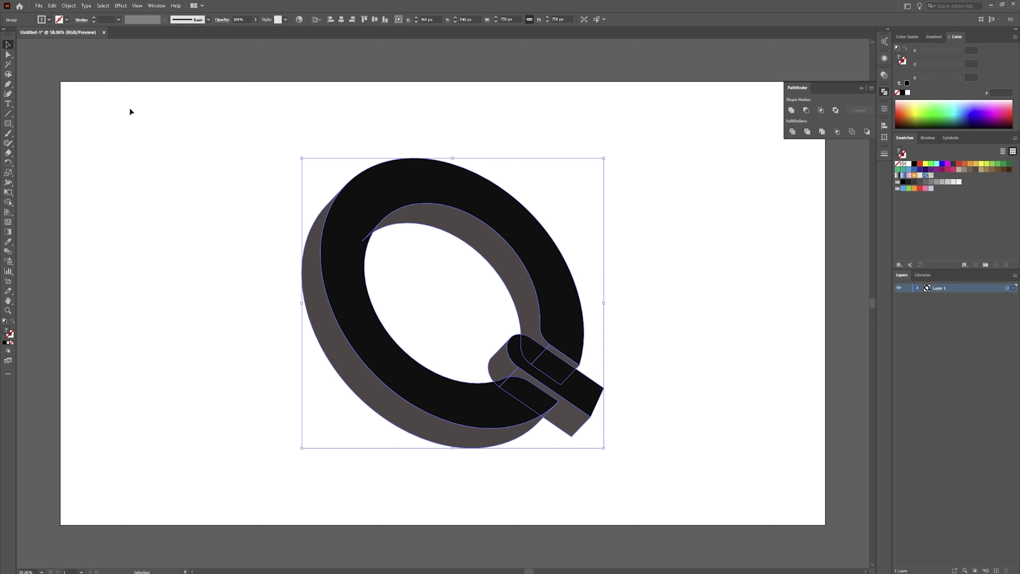
pyautogui.click(226, 211)
# Step: Select only the ring's front face and fill it with dark red A00000
pyautogui.press('a')
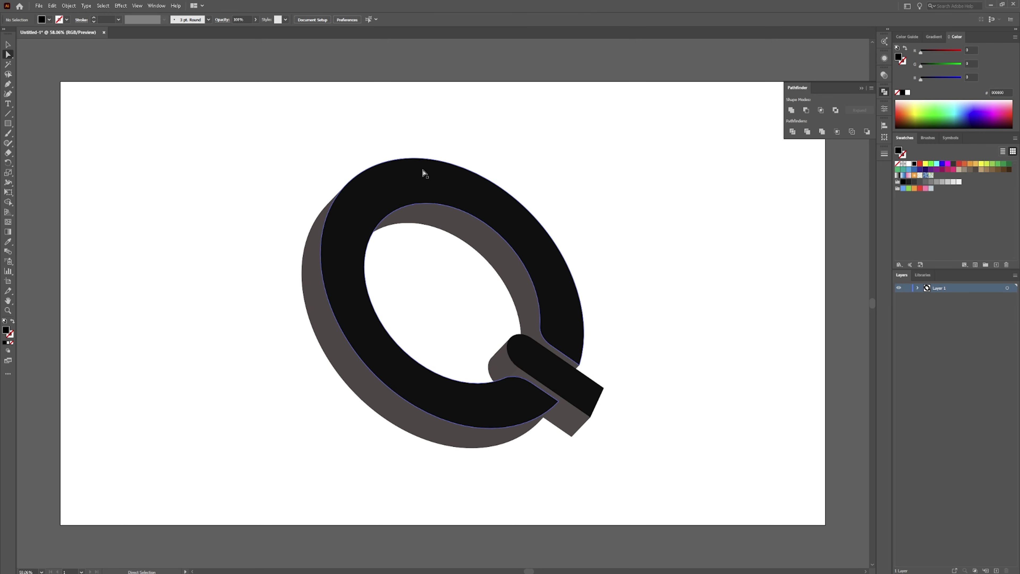
pyautogui.click(547, 404)
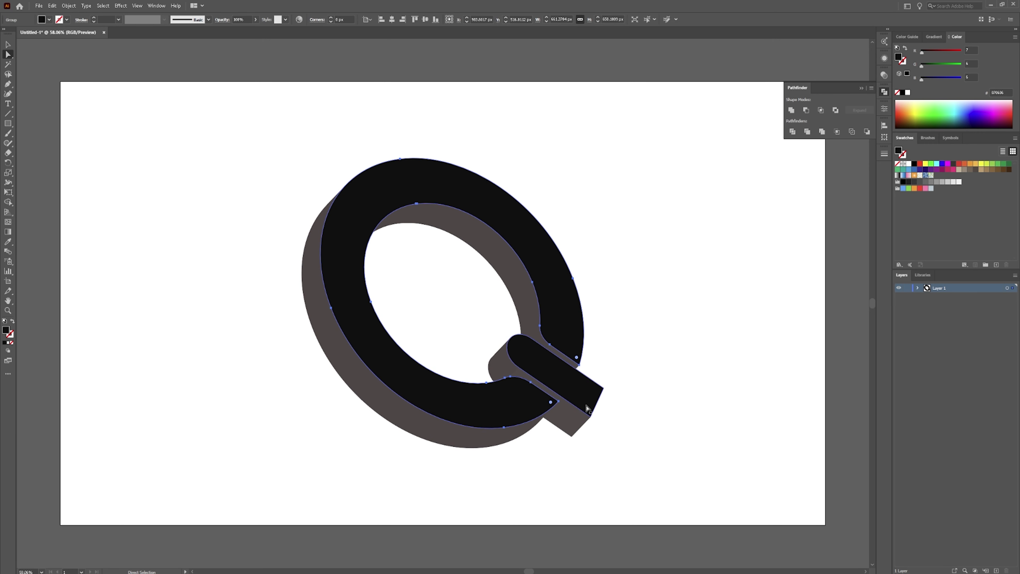
pyautogui.click(459, 430)
pyautogui.click(321, 301)
pyautogui.moveTo(938, 50)
pyautogui.mouseDown()
pyautogui.moveTo(964, 50)
pyautogui.moveTo(954, 51)
pyautogui.mouseUp()
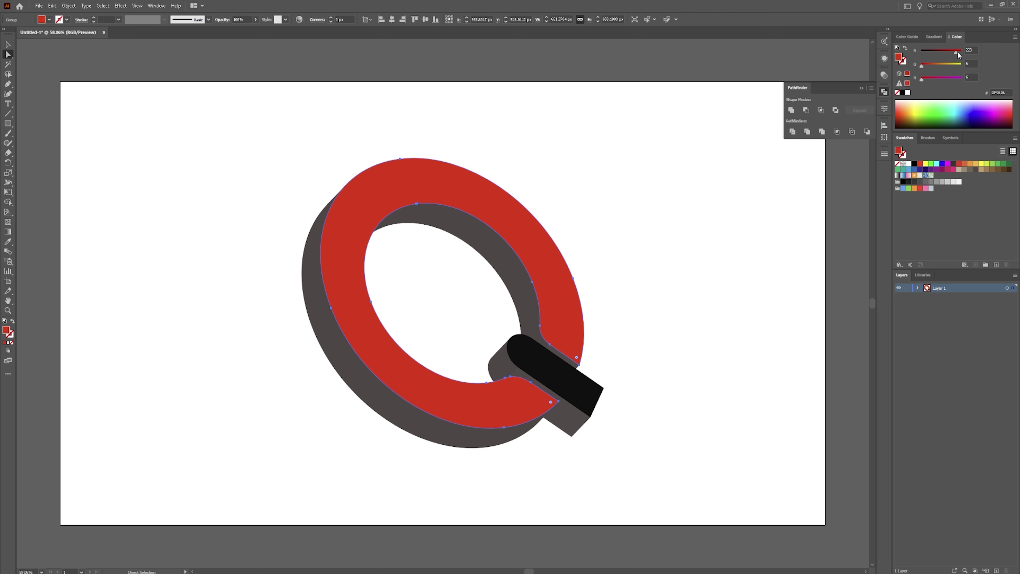
pyautogui.doubleClick(899, 58)
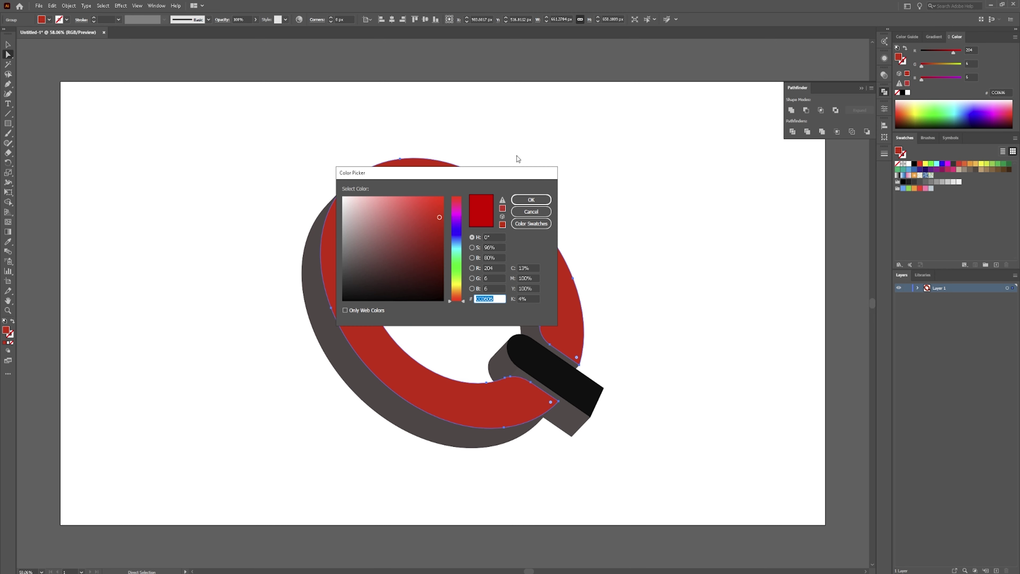
pyautogui.moveTo(516, 172); pyautogui.dragTo(834, 122)
pyautogui.moveTo(747, 172)
pyautogui.mouseDown()
pyautogui.moveTo(744, 201)
pyautogui.moveTo(755, 196)
pyautogui.moveTo(724, 207)
pyautogui.moveTo(761, 185)
pyautogui.mouseUp()
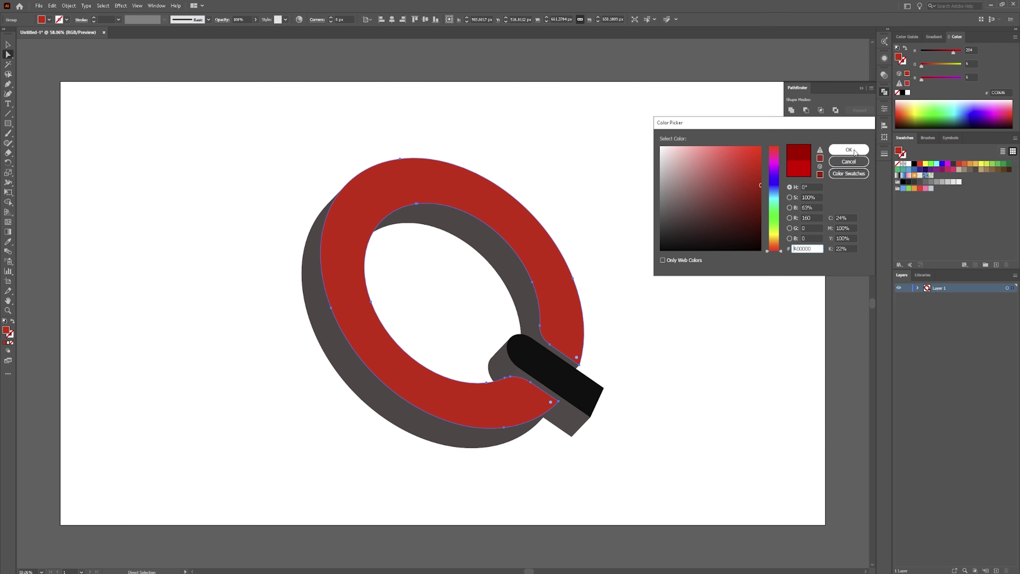
pyautogui.click(850, 151)
# Step: Fill the tail bar's front face with the ring's dark red using the Eyedropper and deselect it
pyautogui.click(568, 387)
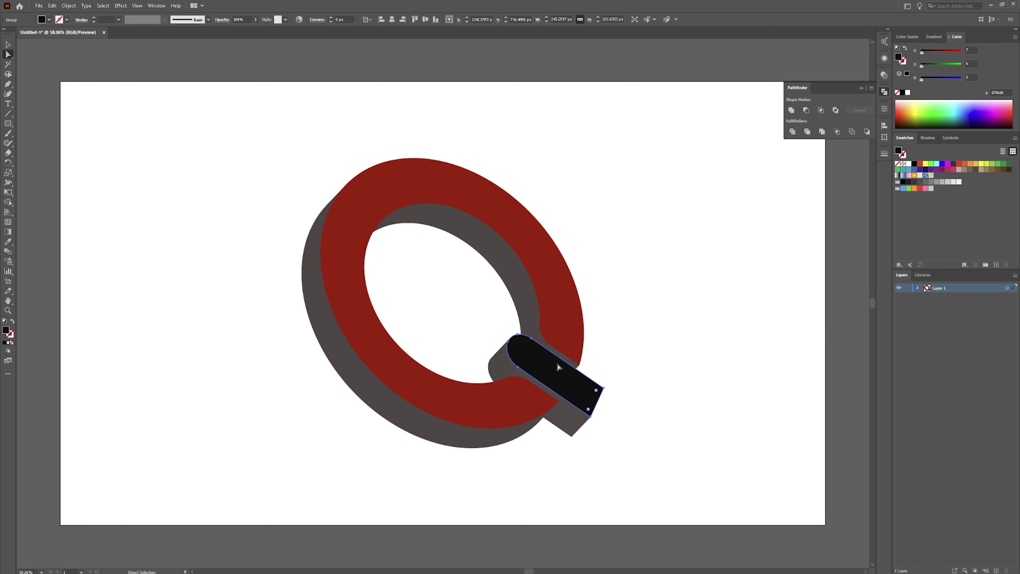
pyautogui.press('i')
pyautogui.click(556, 300)
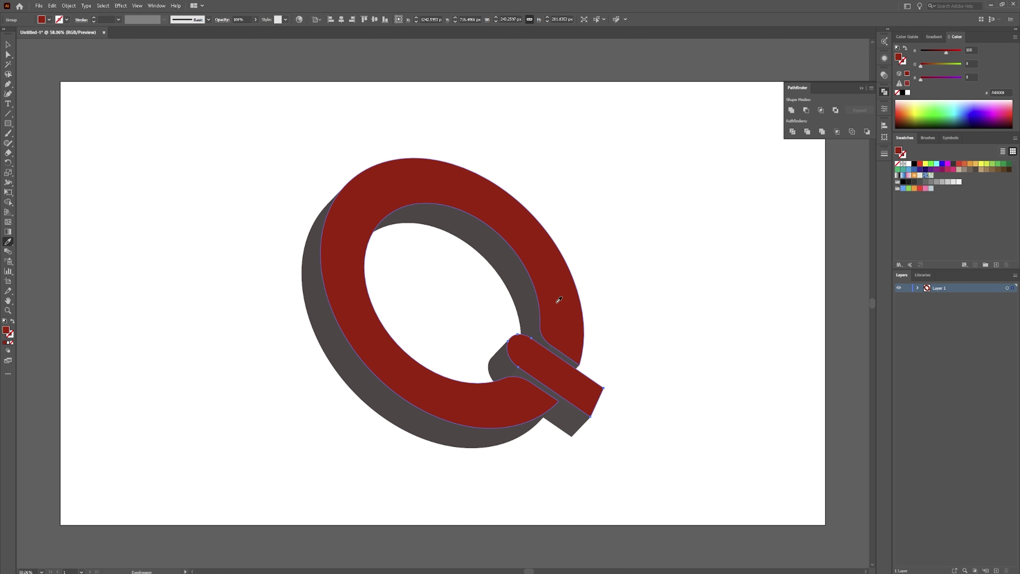
pyautogui.press('v')
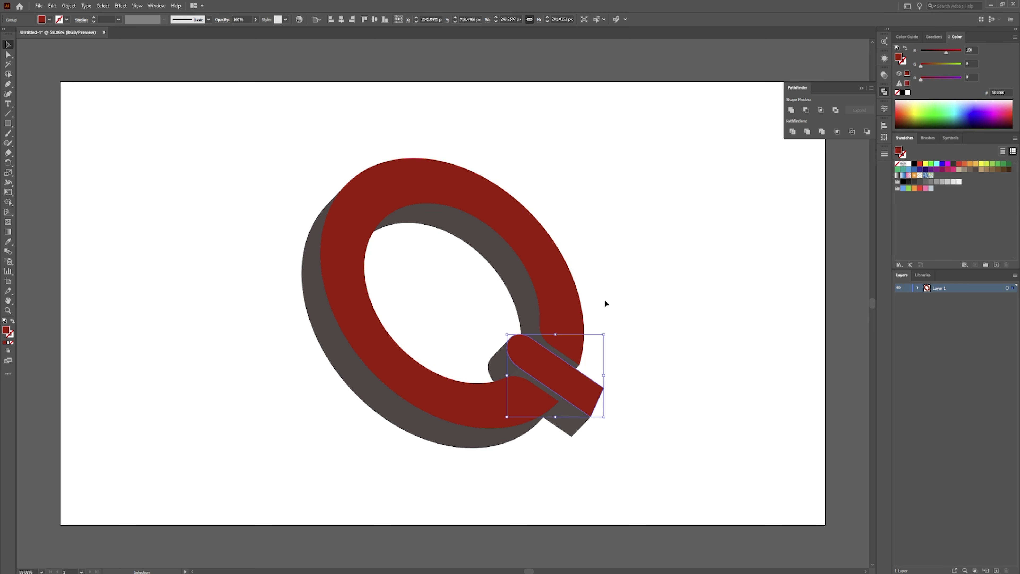
pyautogui.click(604, 298)
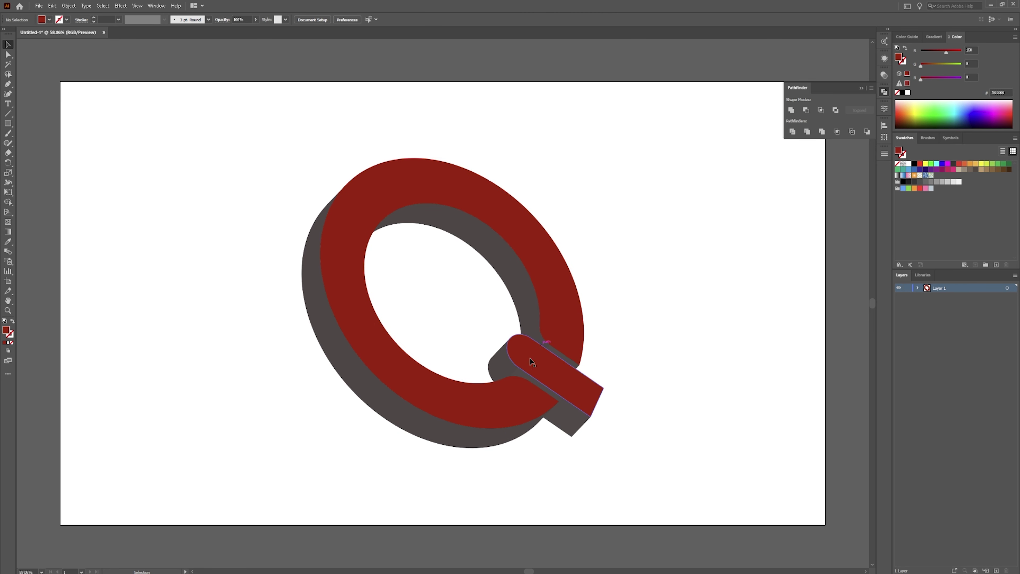
# Step: Select the ring's inner side face and fill it with the linear white-to-black gradient preset
pyautogui.press('a')
pyautogui.click(444, 229)
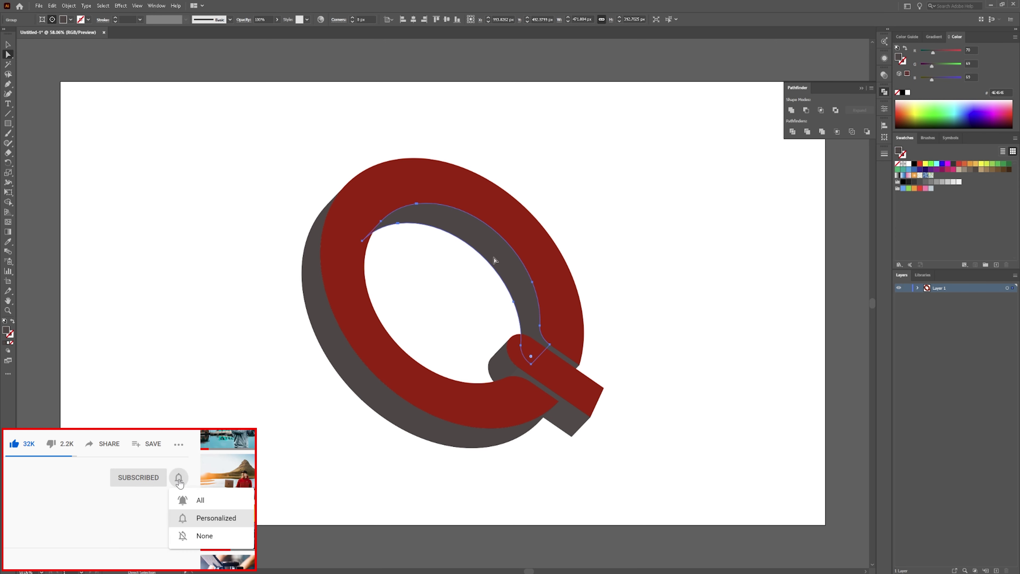
pyautogui.press('v')
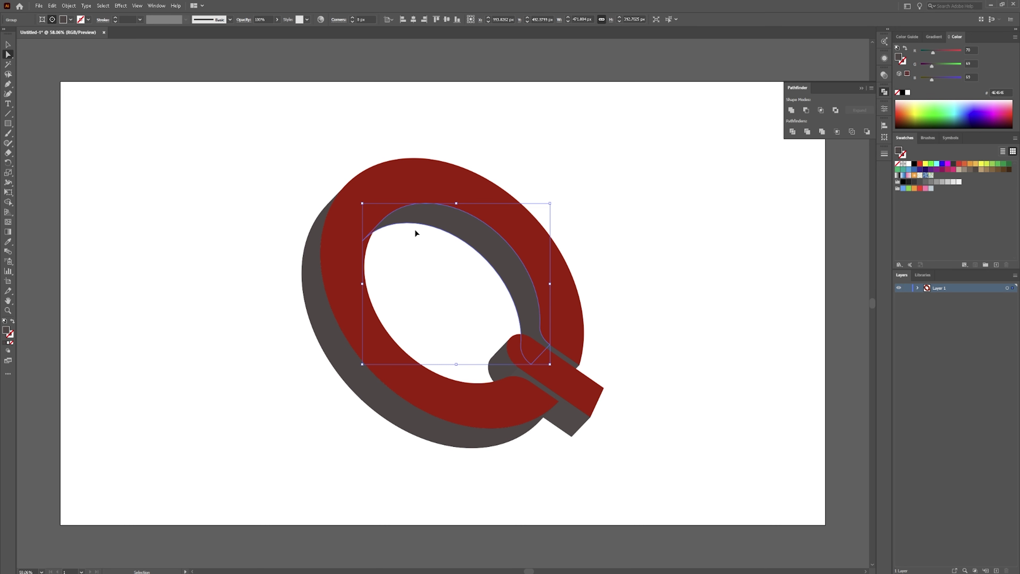
pyautogui.press('a')
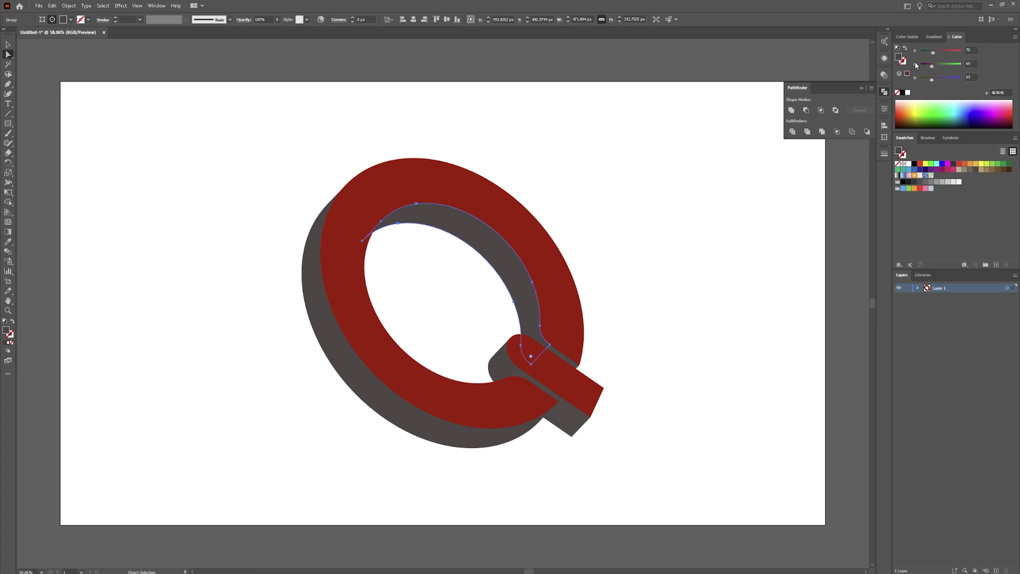
pyautogui.click(934, 37)
pyautogui.click(910, 52)
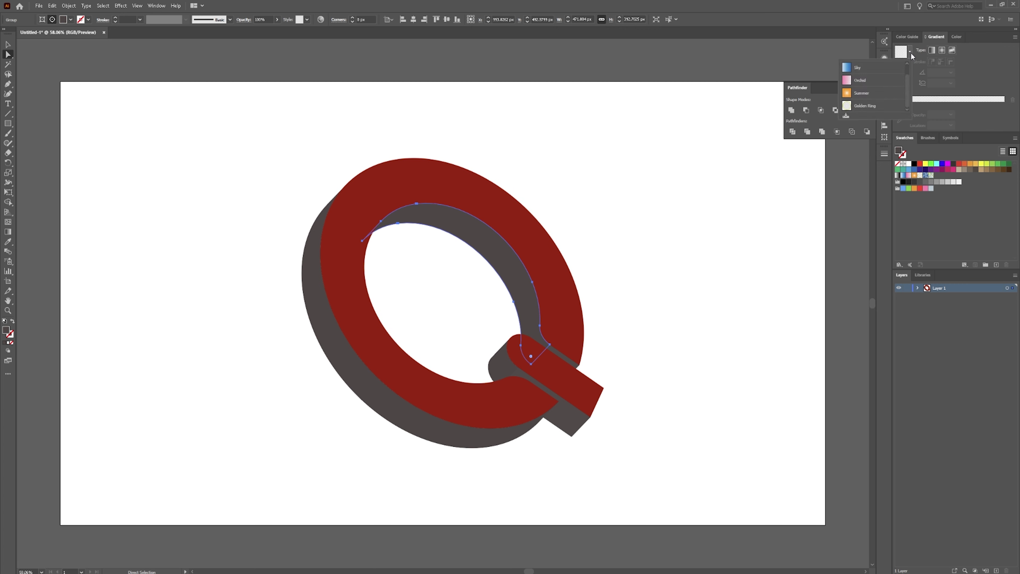
pyautogui.click(873, 67)
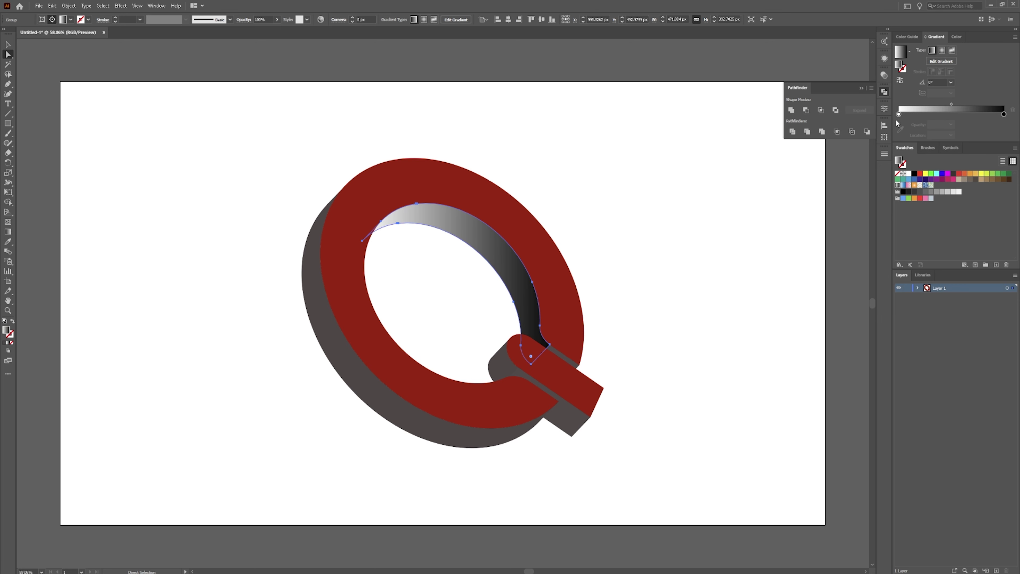
# Step: Set the opacity of the gradient's white stop to 0%
pyautogui.click(899, 115)
pyautogui.click(951, 124)
pyautogui.click(957, 133)
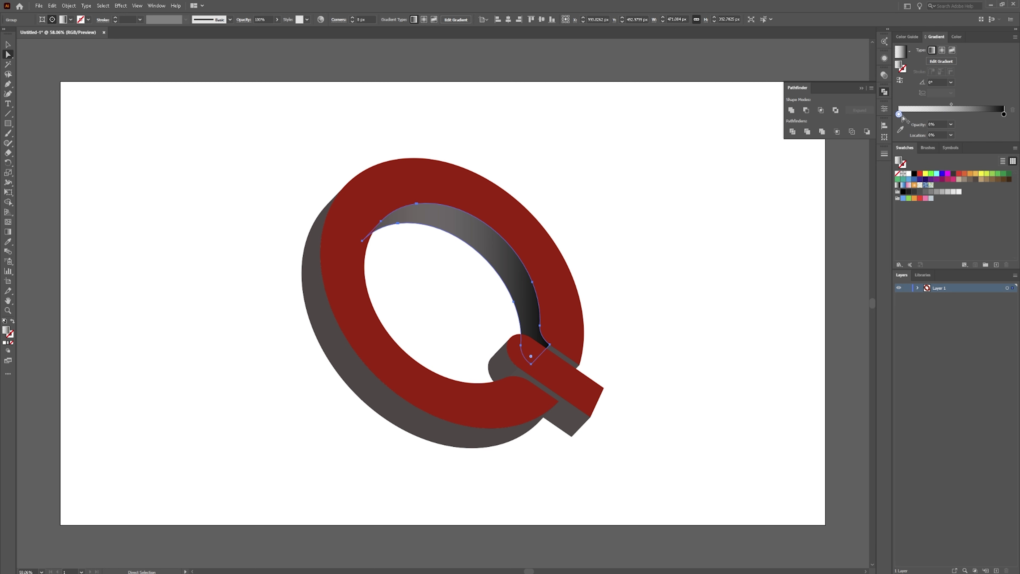
# Step: Reverse the gradient and redraw it diagonally at about -46° from the inner face's upper end down to the tail bar
pyautogui.click(904, 82)
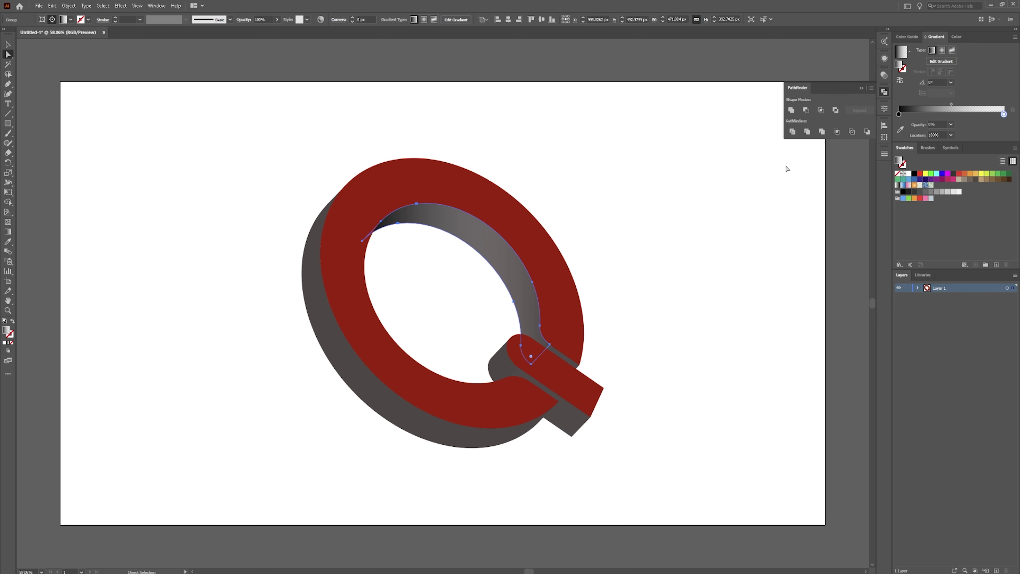
pyautogui.press('g')
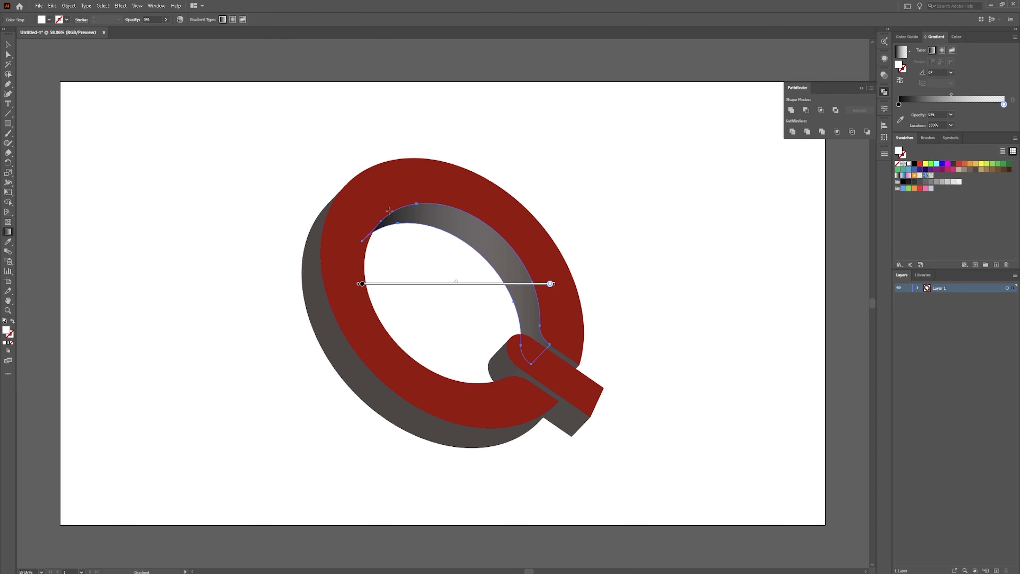
pyautogui.moveTo(383, 193)
pyautogui.mouseDown()
pyautogui.moveTo(438, 255)
pyautogui.moveTo(532, 318)
pyautogui.moveTo(383, 200)
pyautogui.moveTo(432, 262)
pyautogui.moveTo(418, 216)
pyautogui.moveTo(490, 282)
pyautogui.moveTo(523, 337)
pyautogui.mouseUp()
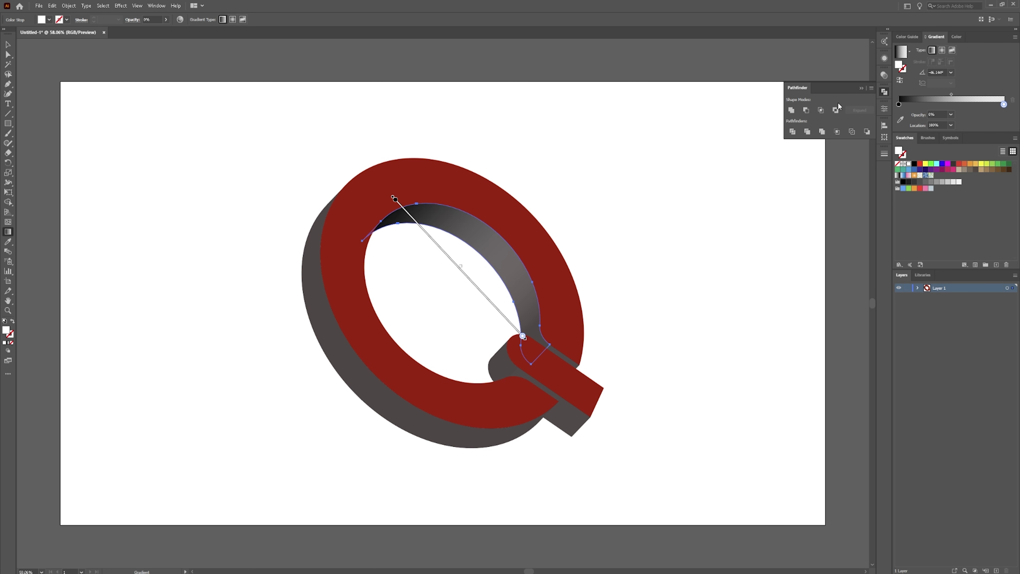
# Step: Recolor the gradient's transparent stop black and shift the gradient midpoint to about 41%
pyautogui.doubleClick(1005, 104)
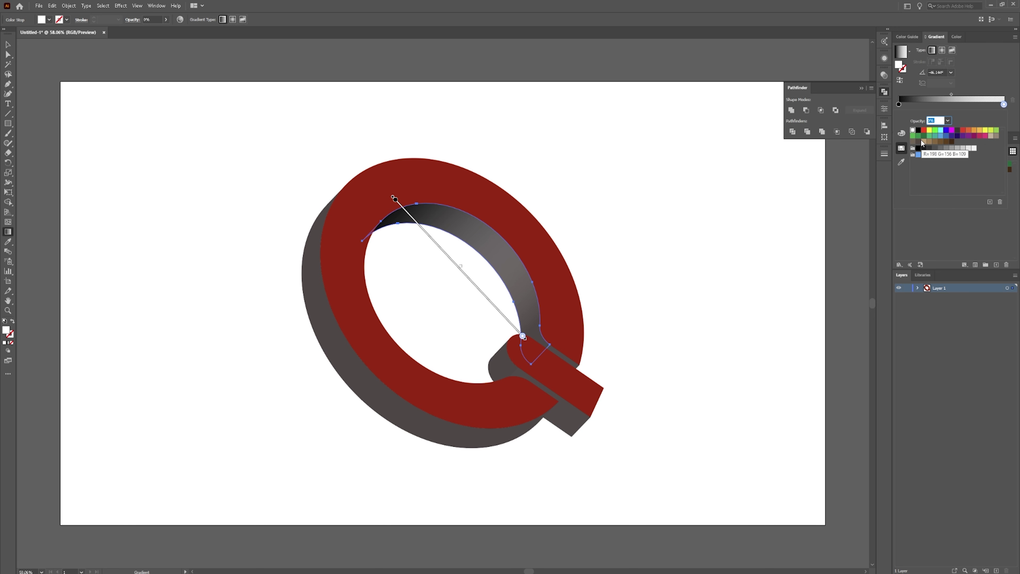
pyautogui.click(919, 131)
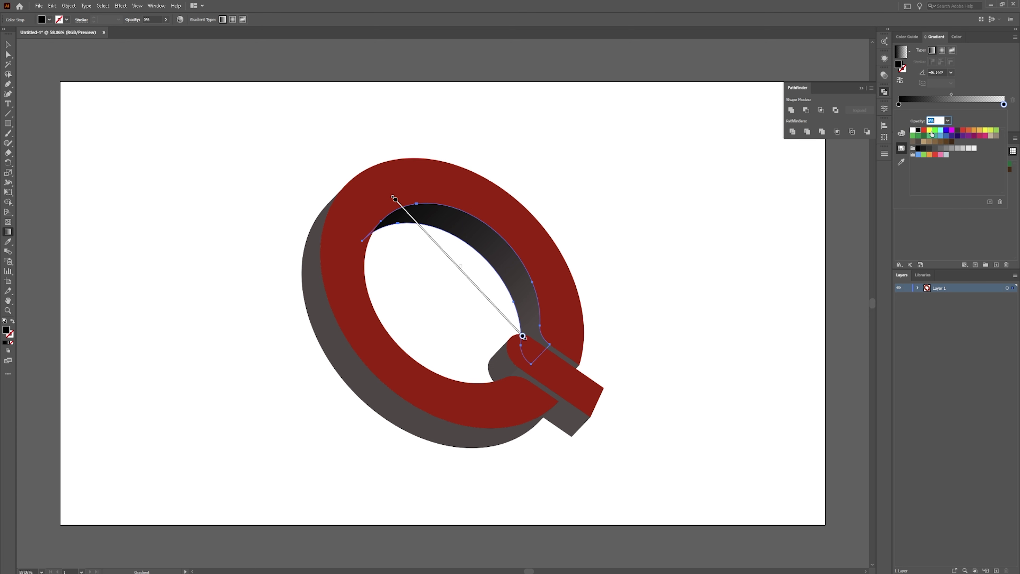
pyautogui.click(933, 112)
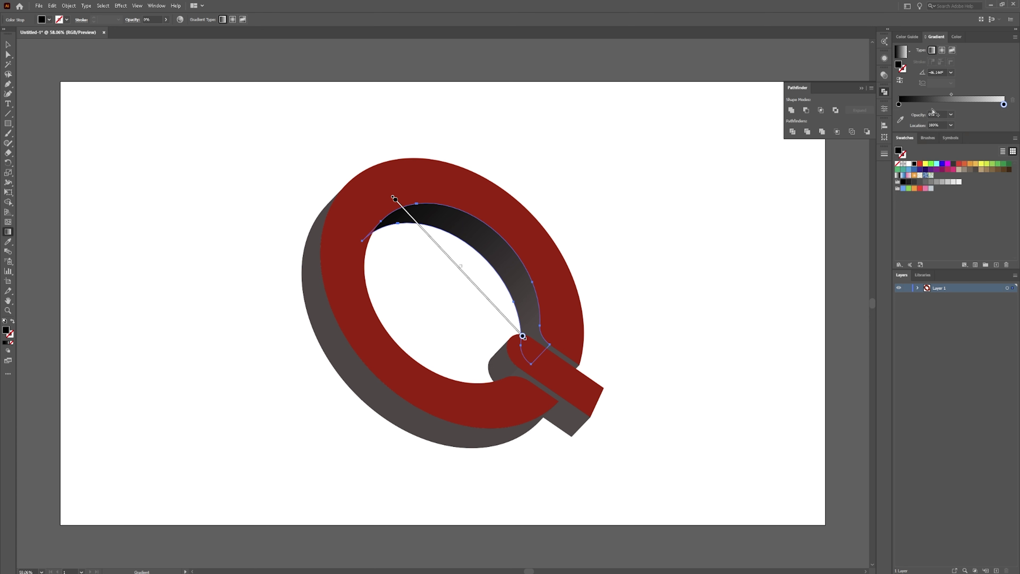
pyautogui.moveTo(951, 94); pyautogui.dragTo(942, 94)
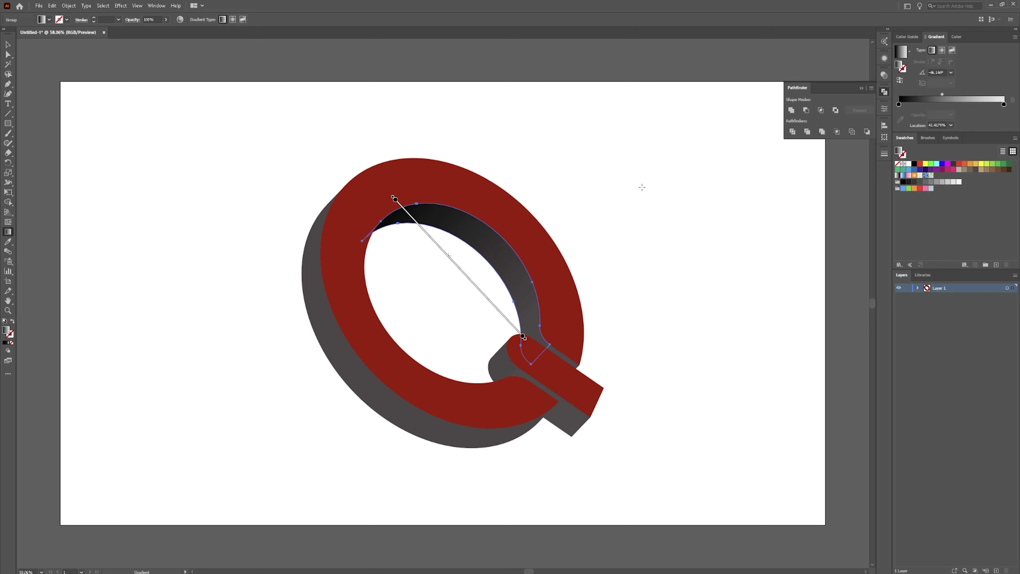
# Step: Redraw the inner face's gradient diagonally at about -34° from the ring's upper end toward the tail bar and deselect it
pyautogui.moveTo(384, 200); pyautogui.dragTo(498, 291)
pyautogui.moveTo(357, 191)
pyautogui.mouseDown()
pyautogui.moveTo(394, 227)
pyautogui.moveTo(411, 223)
pyautogui.moveTo(381, 204)
pyautogui.moveTo(503, 290)
pyautogui.mouseUp()
pyautogui.press('v')
pyautogui.click(561, 235)
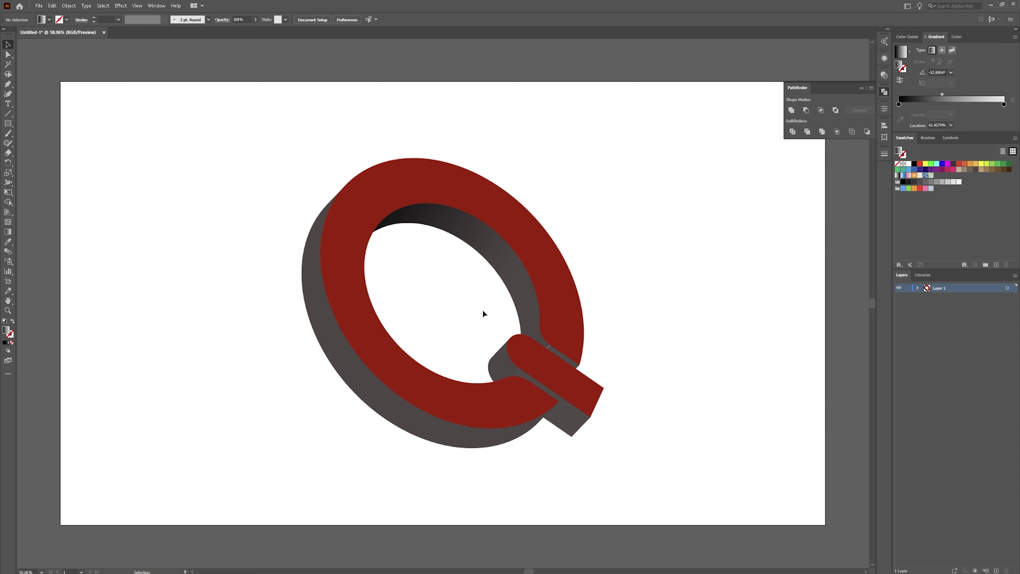
# Step: Select the ring's outer side face and fill it with the linear white-to-black gradient
pyautogui.hotkey('ctrl', '=')
pyautogui.press('a')
pyautogui.click(377, 349)
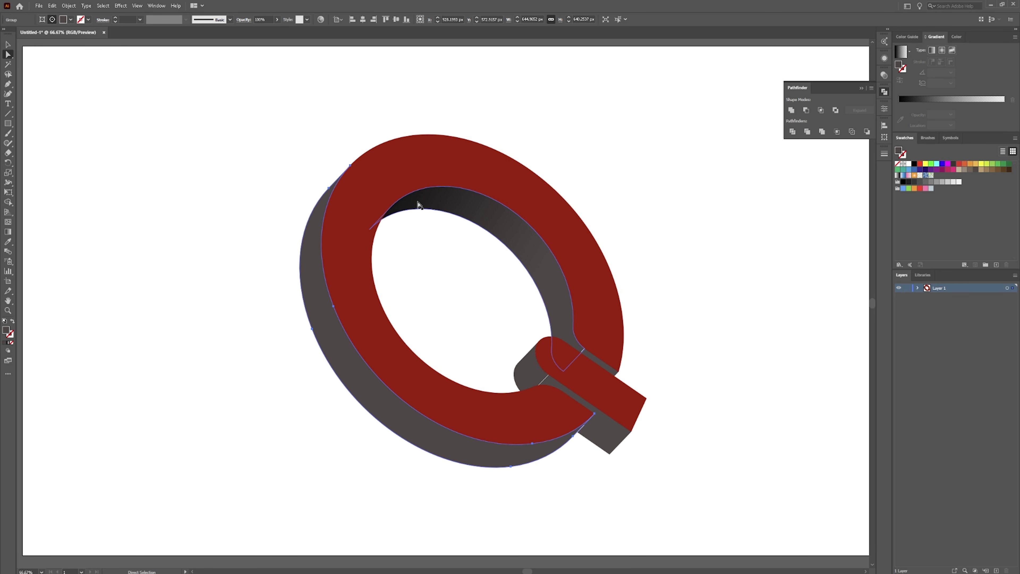
pyautogui.press('v')
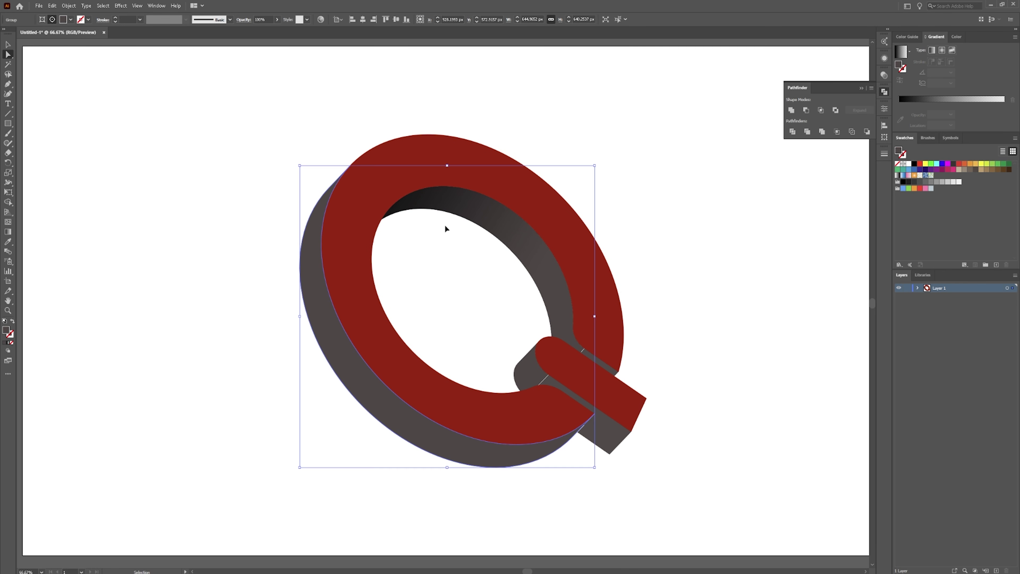
pyautogui.press('a')
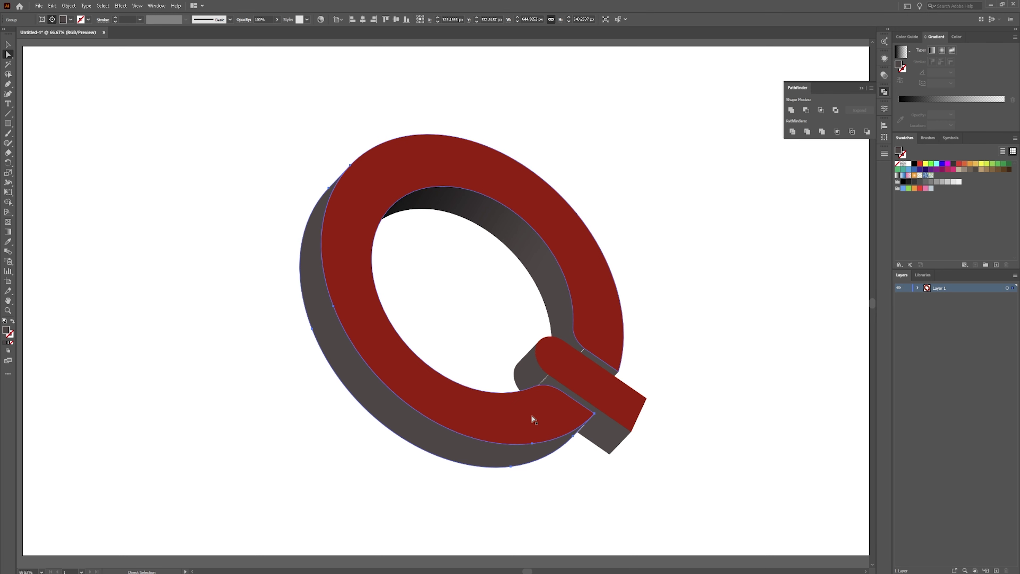
pyautogui.press('g')
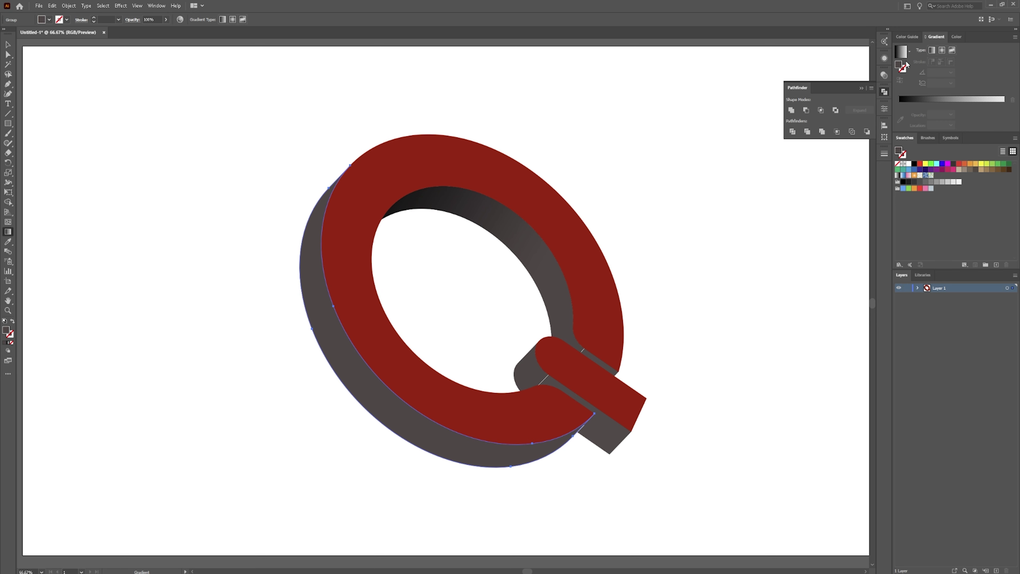
pyautogui.click(909, 51)
pyautogui.click(901, 51)
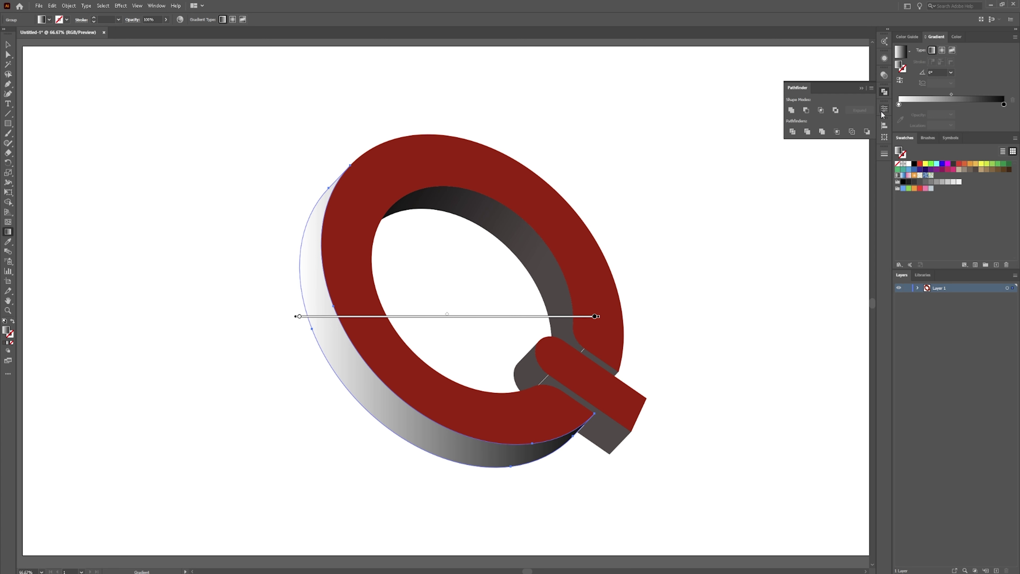
# Step: Recolor the outer face gradient's white stop black and set its opacity to 0%
pyautogui.doubleClick(899, 104)
pyautogui.click(919, 131)
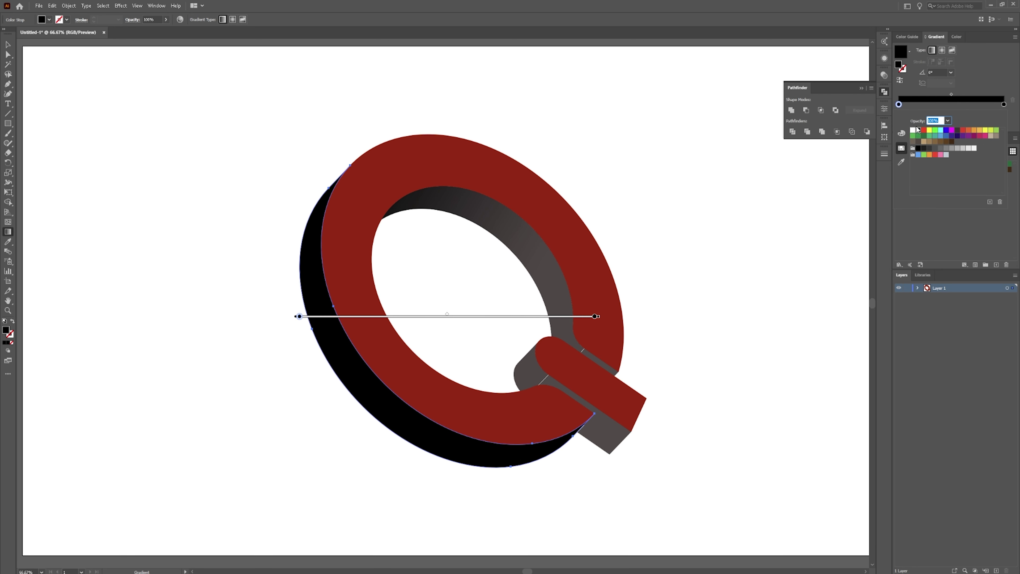
pyautogui.write('0')
pyautogui.press('Return')
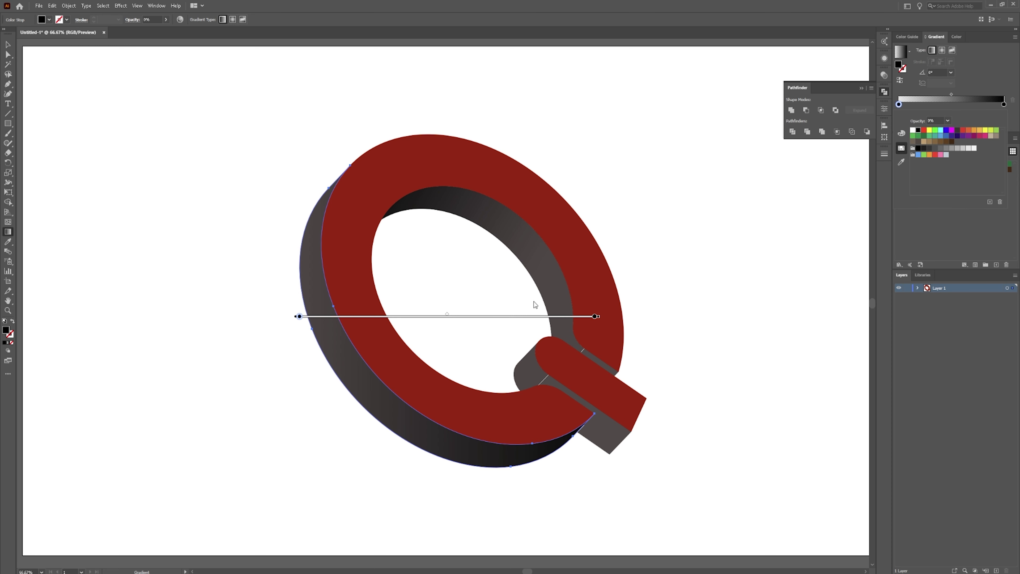
pyautogui.click(403, 315)
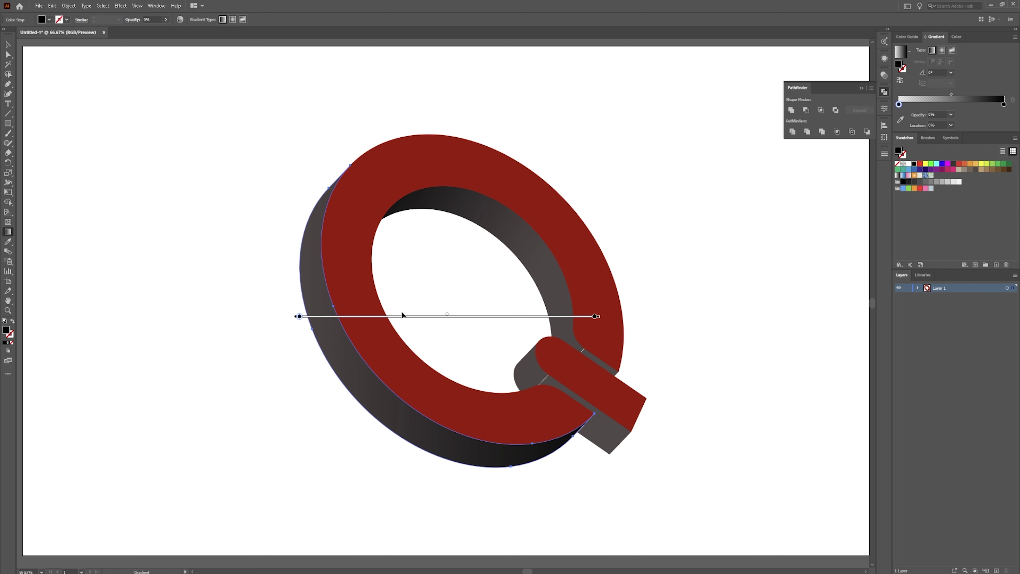
# Step: Redraw the outer face's gradient diagonally at about -34° so it darkens toward the tail bar, and deselect it
pyautogui.moveTo(381, 305)
pyautogui.mouseDown()
pyautogui.moveTo(535, 411)
pyautogui.moveTo(544, 430)
pyautogui.mouseUp()
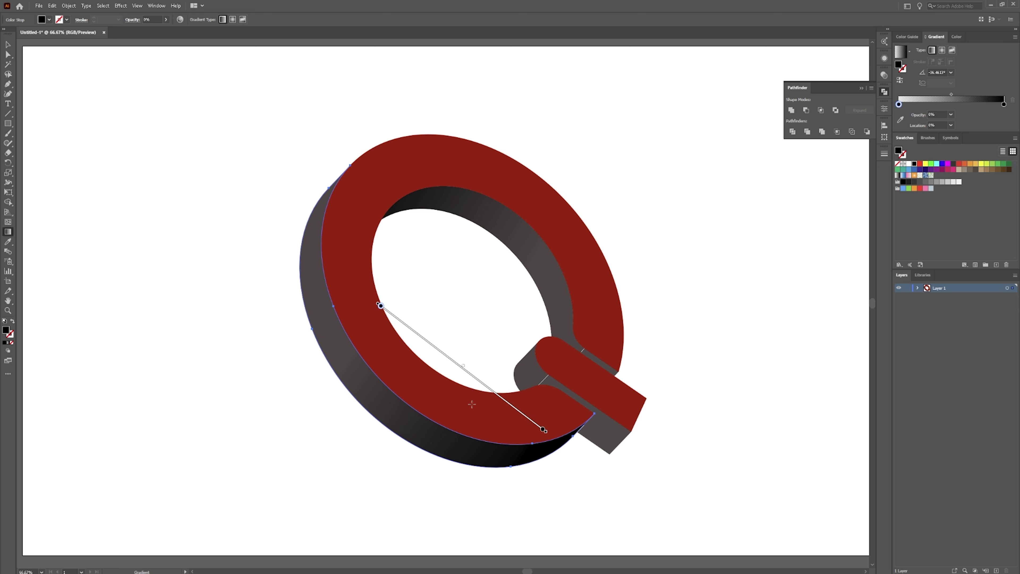
pyautogui.moveTo(361, 262)
pyautogui.mouseDown()
pyautogui.moveTo(554, 420)
pyautogui.moveTo(590, 422)
pyautogui.moveTo(516, 375)
pyautogui.moveTo(586, 436)
pyautogui.mouseUp()
pyautogui.moveTo(349, 283); pyautogui.dragTo(585, 441)
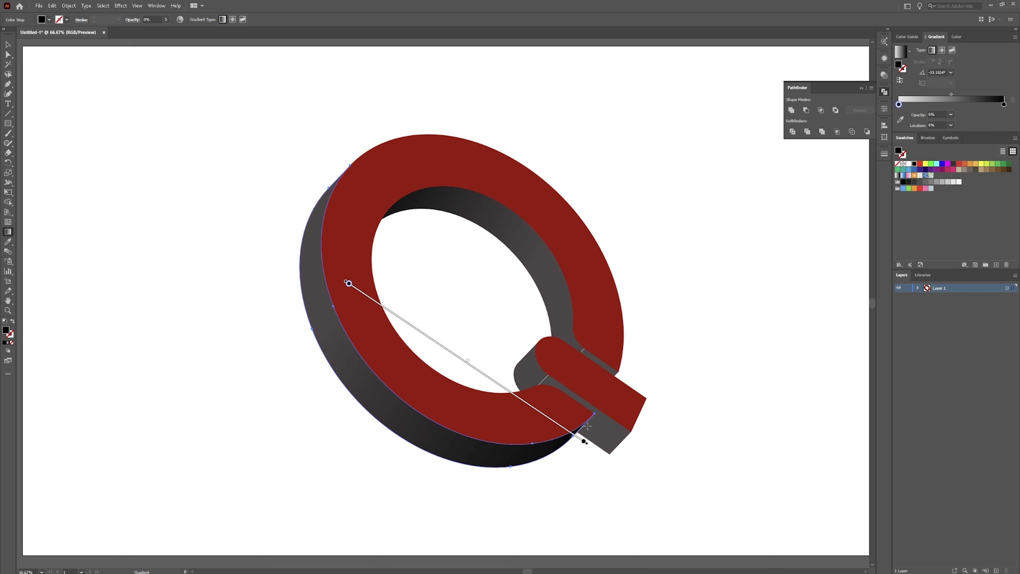
pyautogui.press('v')
pyautogui.click(709, 246)
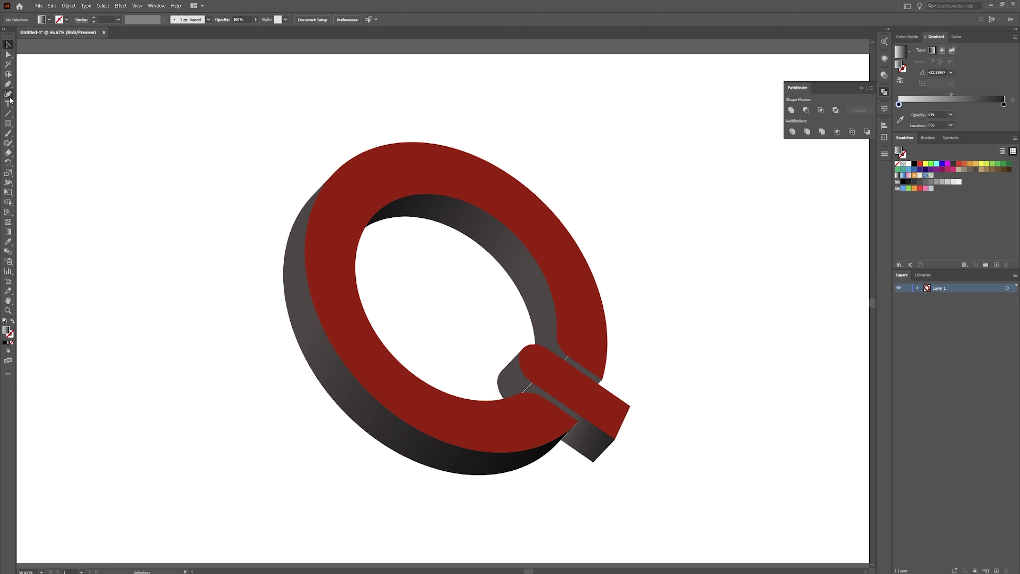
# Step: Duplicate the ring's front face in place and give the copy no fill and a black stroke
pyautogui.press('a')
pyautogui.click(350, 222)
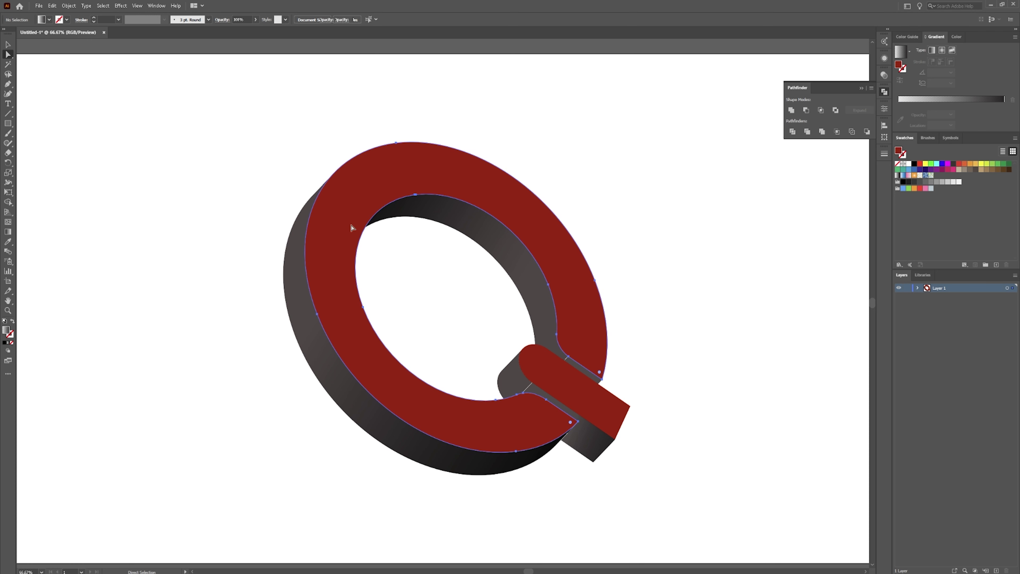
pyautogui.press('v')
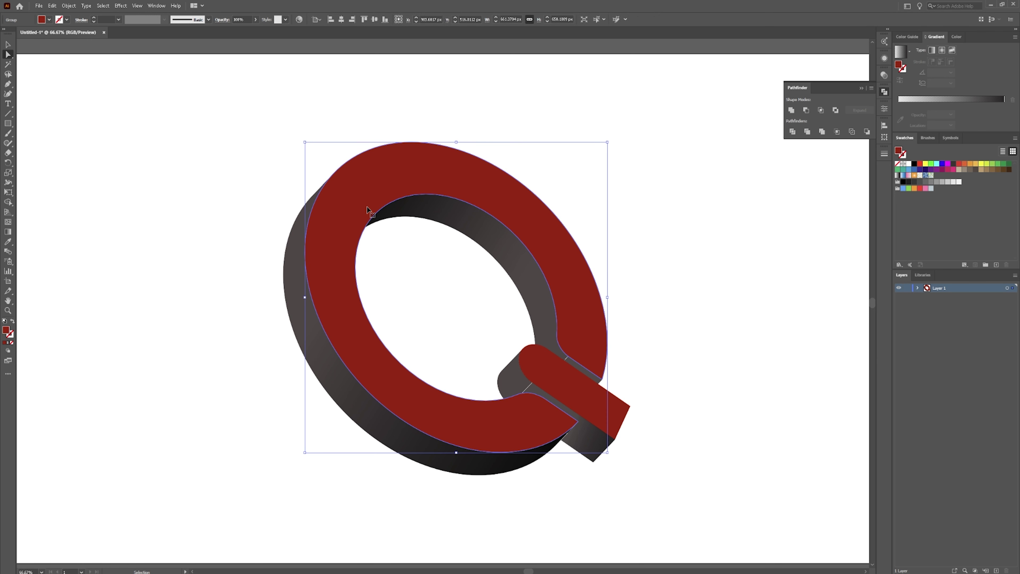
pyautogui.press('a')
pyautogui.click(12, 322)
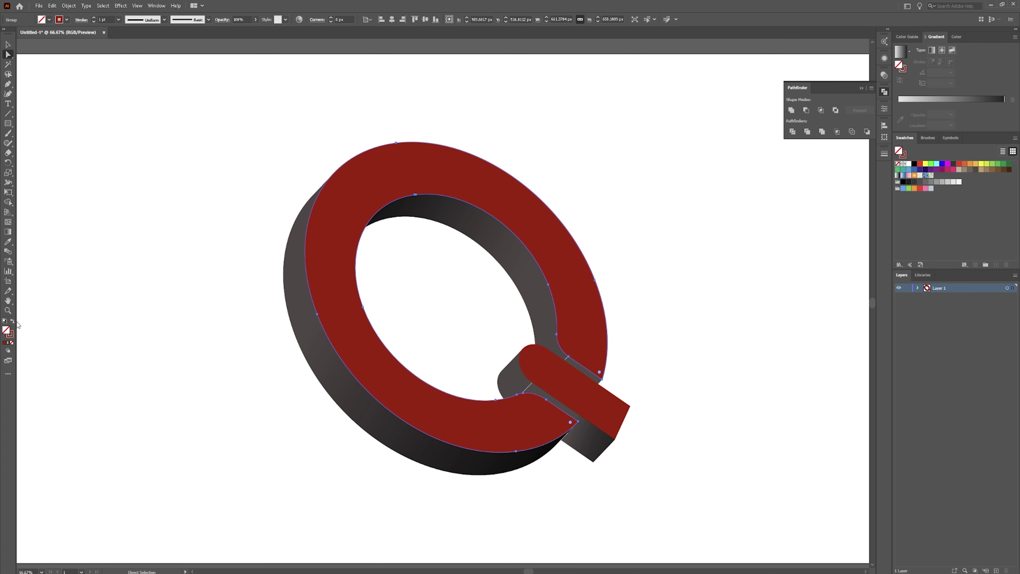
pyautogui.click(12, 338)
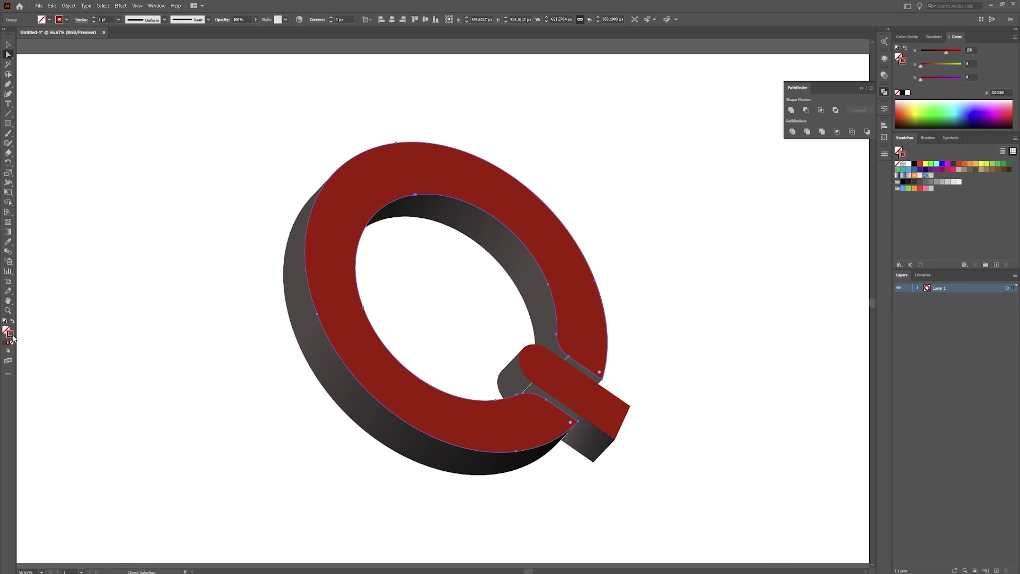
pyautogui.click(907, 93)
pyautogui.click(903, 93)
# Step: Increase the front face outline's stroke weight to 10 pt and deselect it
pyautogui.click(886, 111)
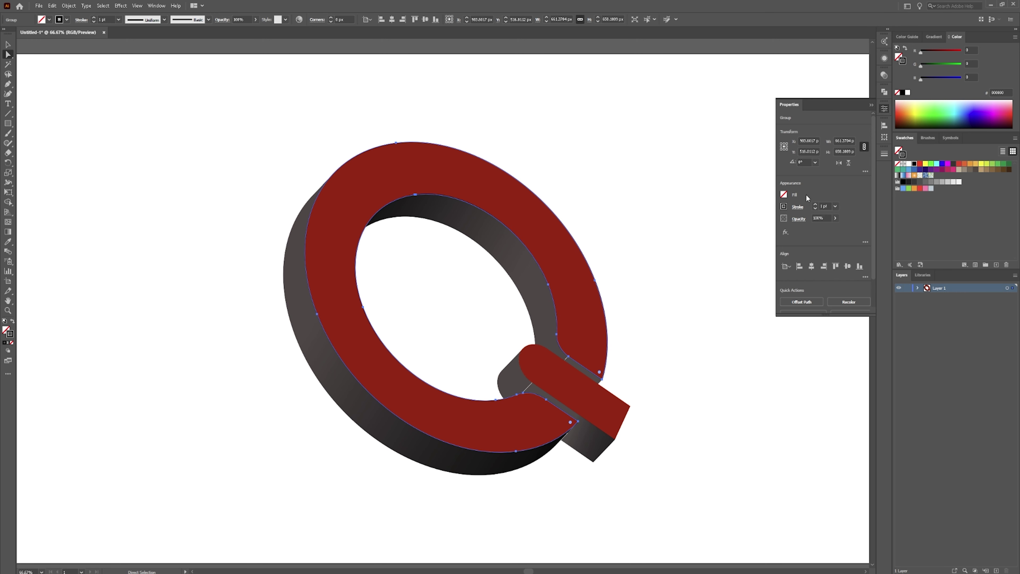
pyautogui.click(815, 204)
pyautogui.click(815, 205)
pyautogui.click(815, 205)
pyautogui.click(815, 204)
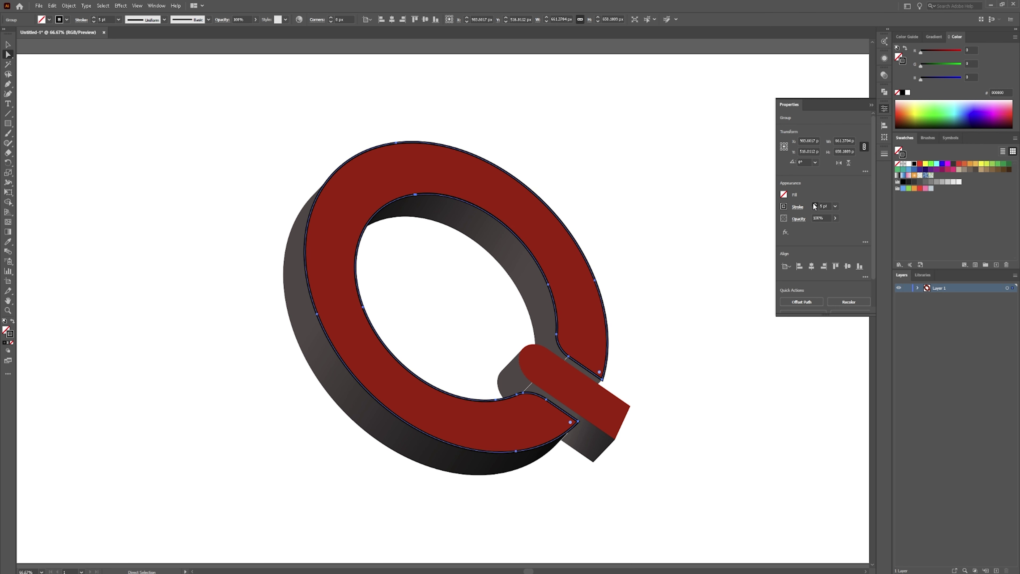
pyautogui.click(815, 205)
pyautogui.click(815, 204)
pyautogui.click(815, 204)
pyautogui.click(815, 204)
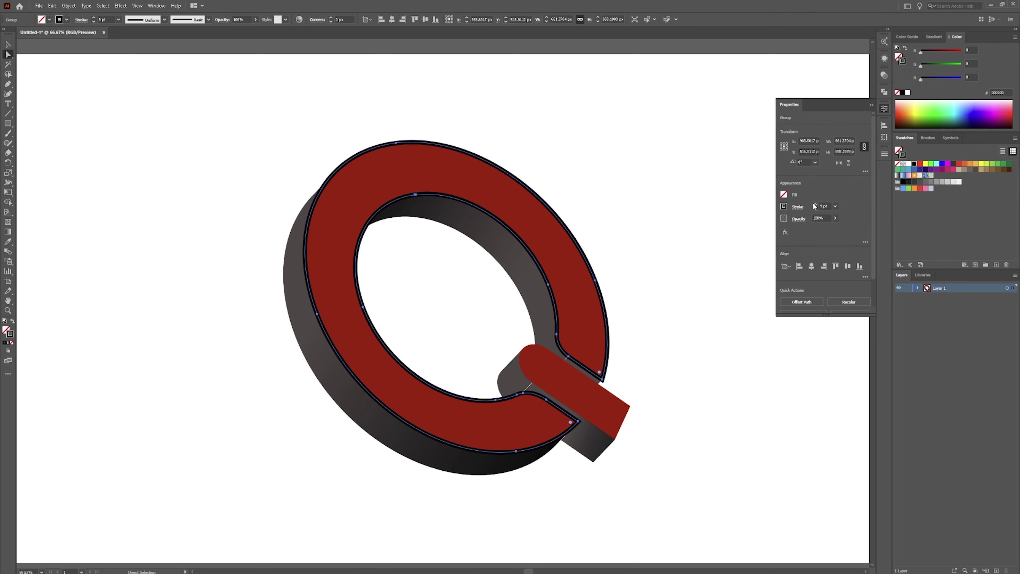
pyautogui.click(815, 205)
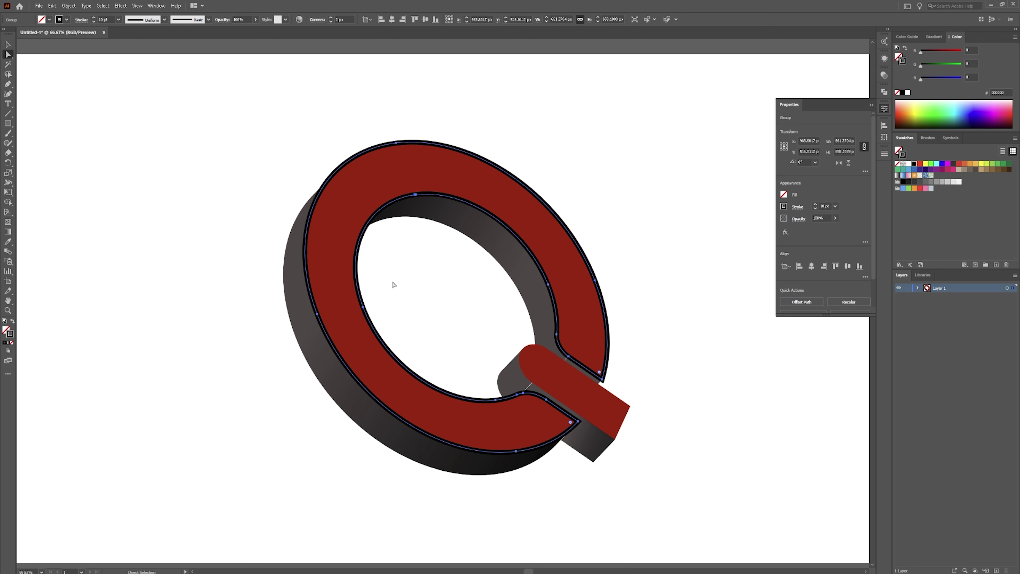
pyautogui.click(606, 204)
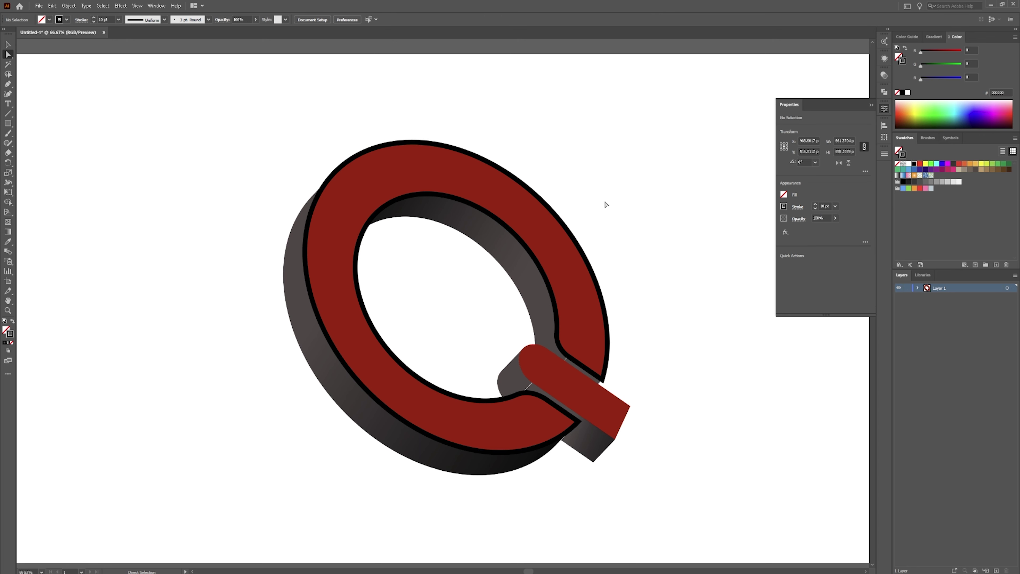
# Step: Select the black outline and expand it with both Fill and Stroke enabled
pyautogui.click(360, 250)
pyautogui.rightClick(360, 250)
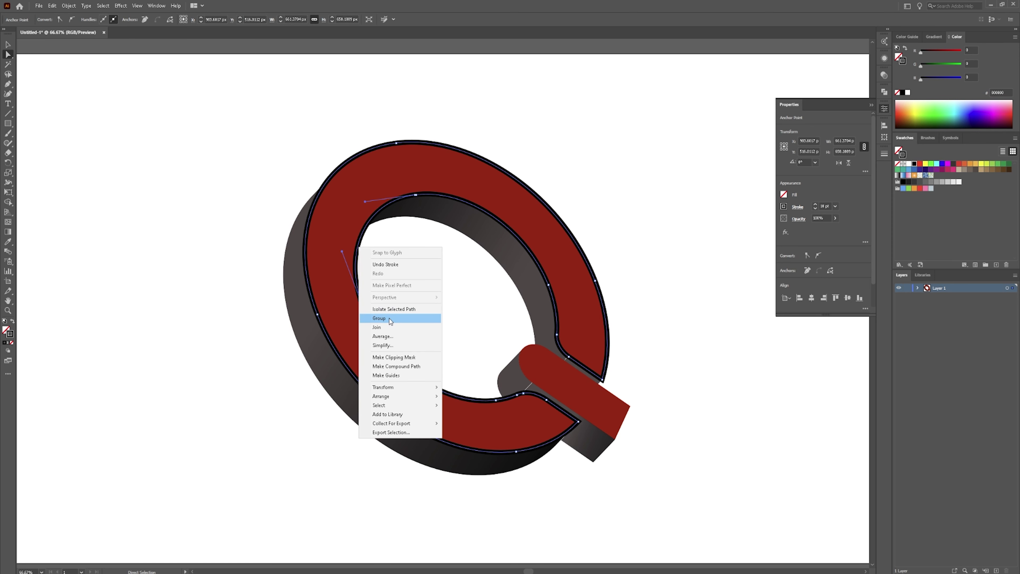
pyautogui.click(366, 227)
pyautogui.click(357, 256)
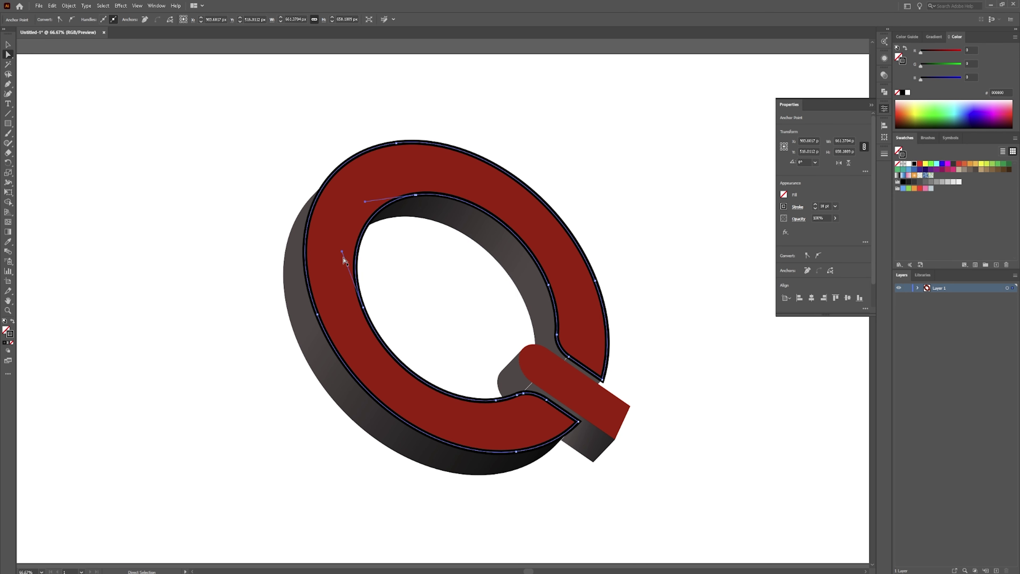
pyautogui.rightClick(358, 256)
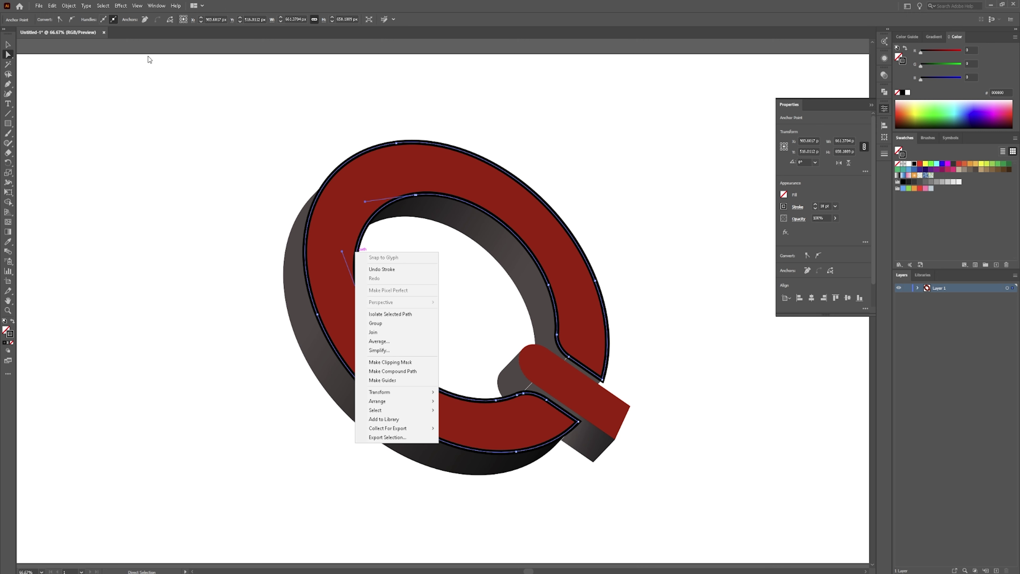
pyautogui.click(69, 6)
pyautogui.click(120, 103)
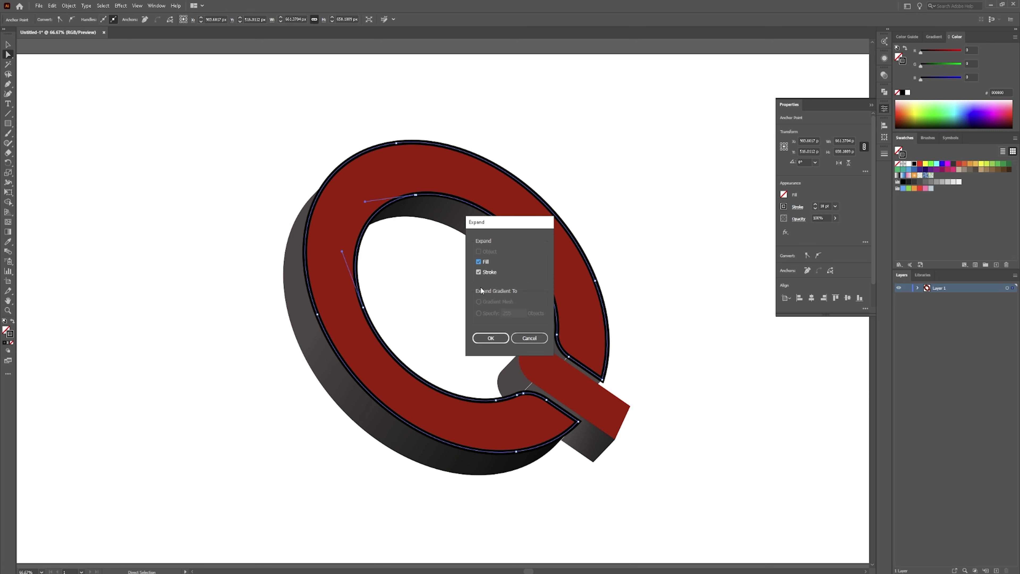
pyautogui.click(491, 337)
# Step: Ungroup the expanded front face outline and check the options for splitting its compound path
pyautogui.click(364, 263)
pyautogui.click(364, 263)
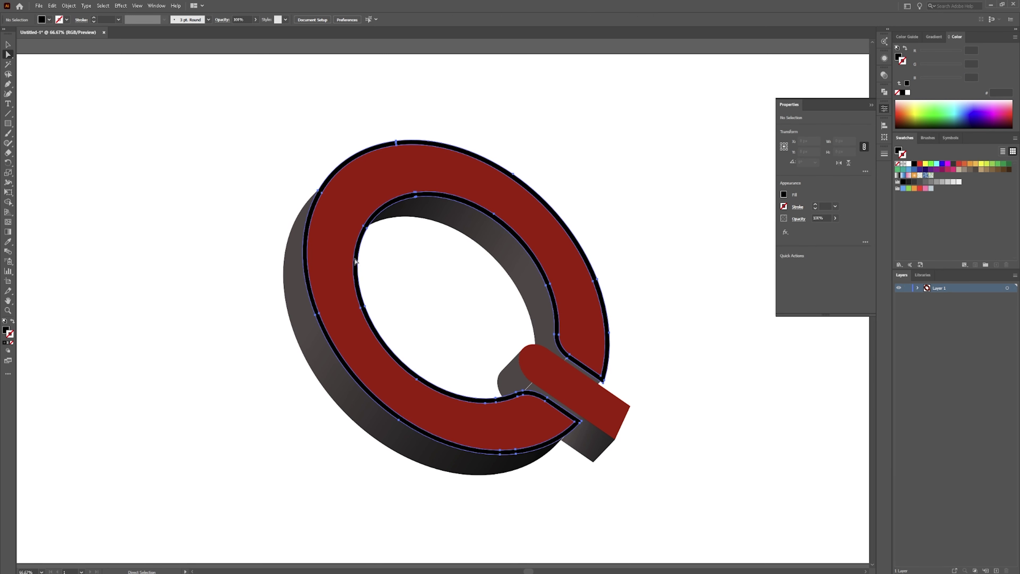
pyautogui.rightClick(358, 259)
pyautogui.click(388, 328)
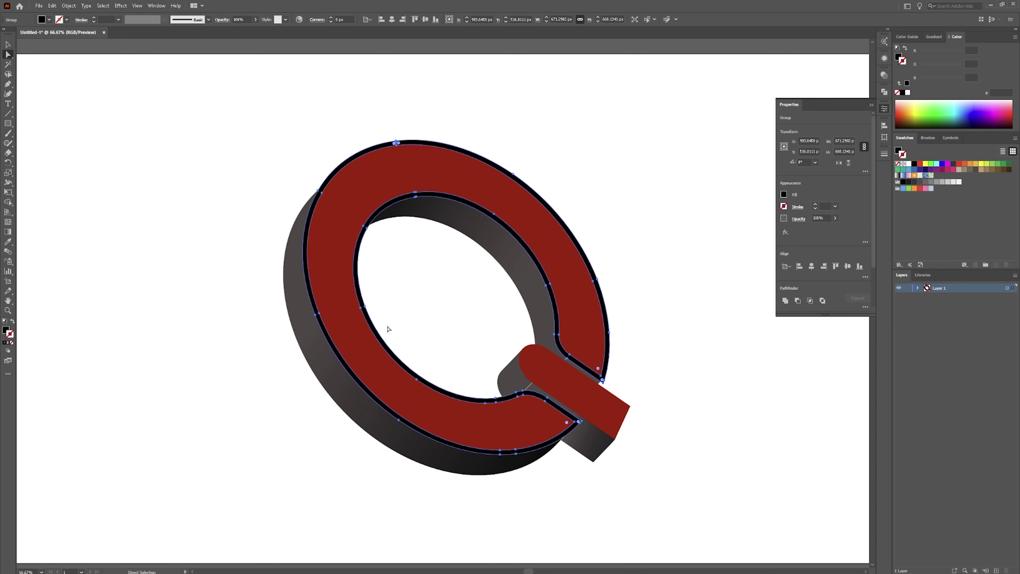
pyautogui.click(405, 269)
pyautogui.click(358, 264)
pyautogui.click(497, 284)
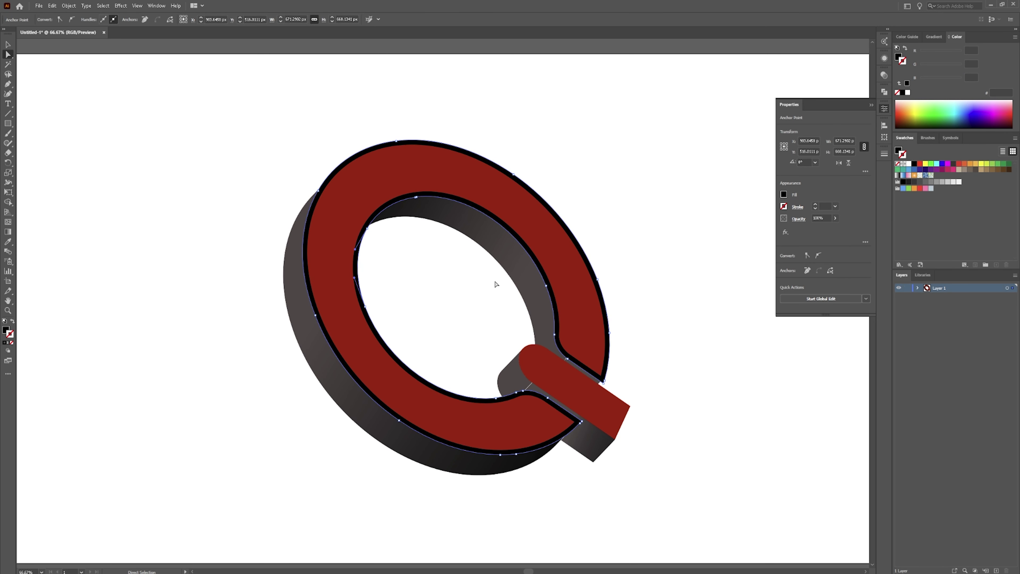
pyautogui.click(344, 237)
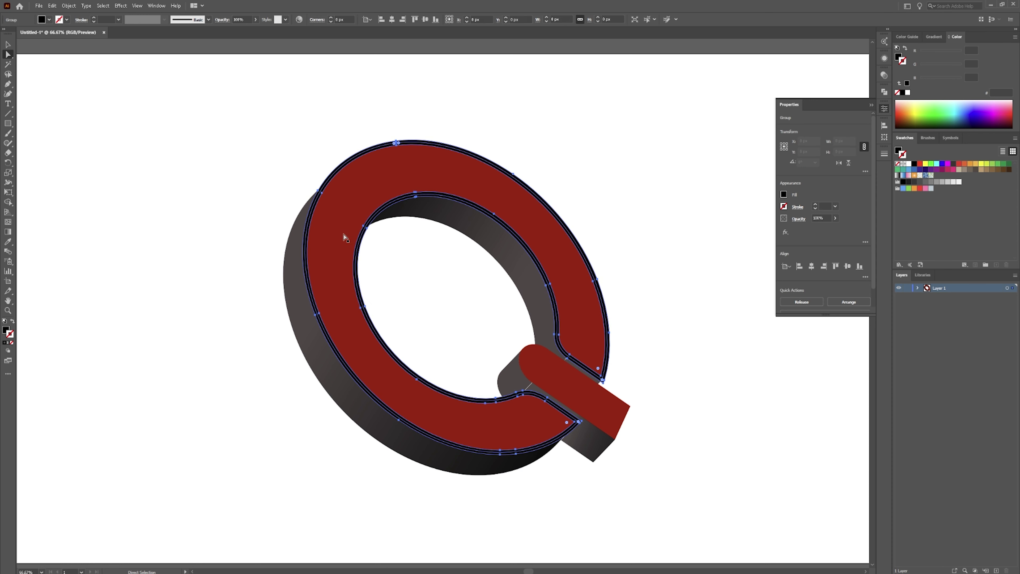
pyautogui.rightClick(358, 246)
pyautogui.click(390, 316)
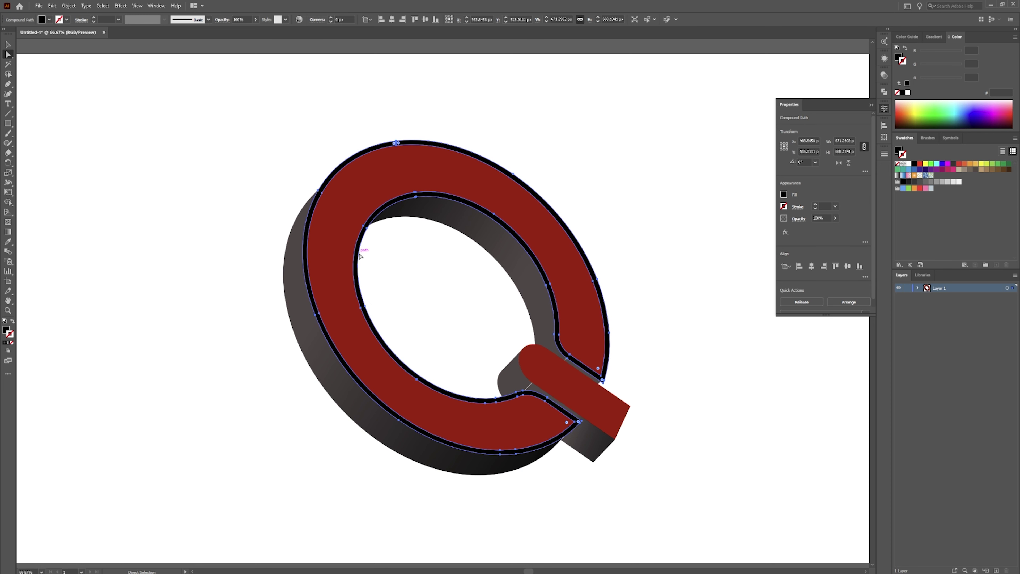
pyautogui.rightClick(359, 254)
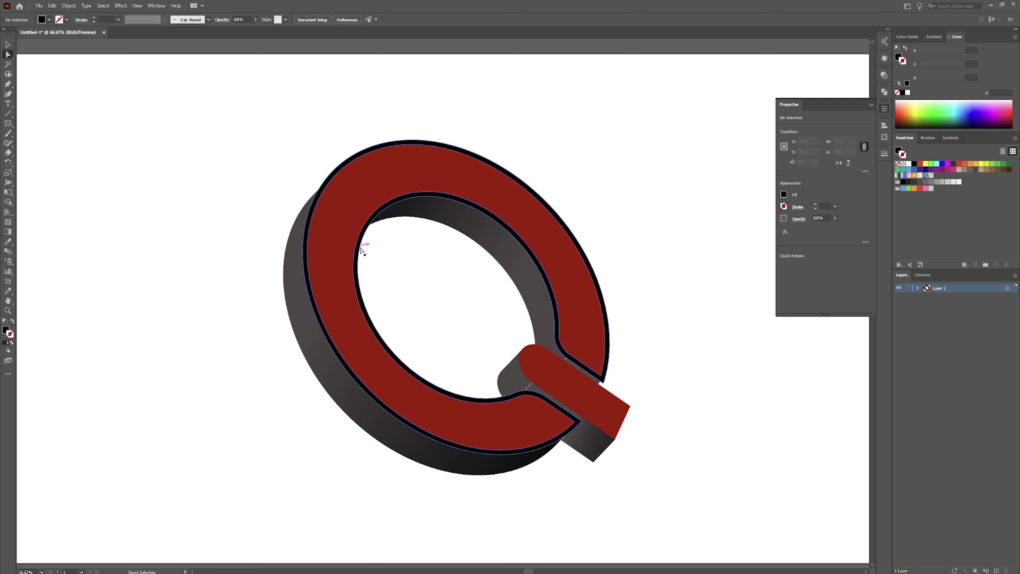
pyautogui.click(363, 243)
pyautogui.rightClick(363, 250)
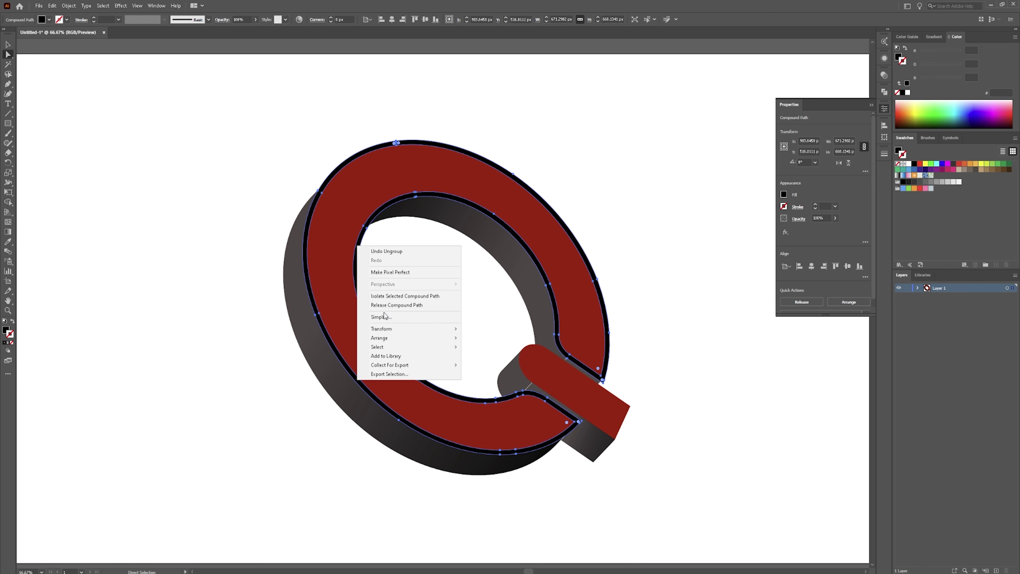
pyautogui.click(240, 160)
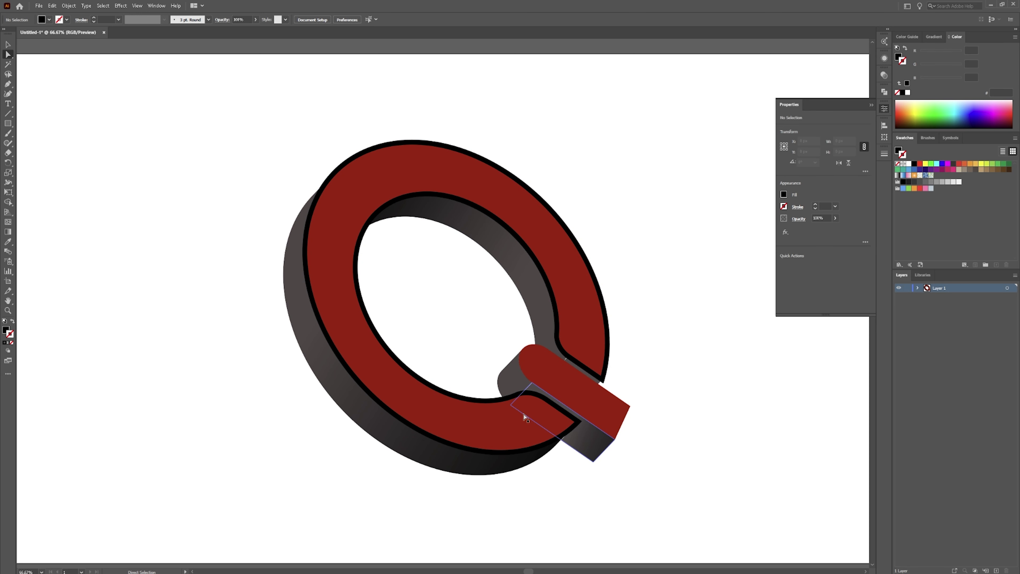
# Step: Try to cut the expanded outline with the Scissors tool at its pointed end below the tail bar
pyautogui.press('c')
pyautogui.click(577, 422)
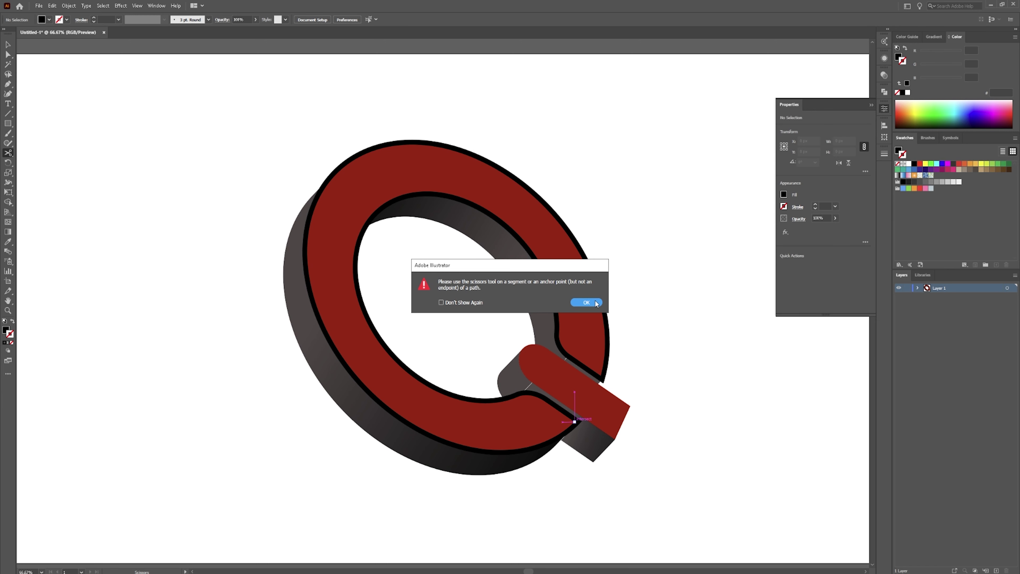
pyautogui.click(587, 302)
pyautogui.click(582, 421)
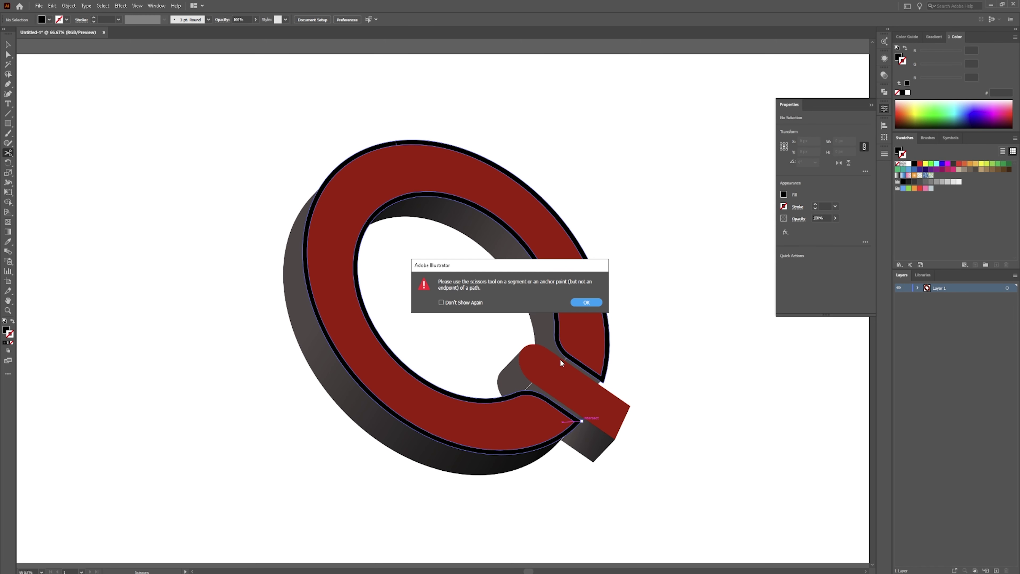
pyautogui.click(587, 302)
# Step: Undo the ungrouping and expansion of the front face outline to return it to a live stroke
pyautogui.keyDown('ctrl'); pyautogui.click(586, 306); pyautogui.keyUp('ctrl')
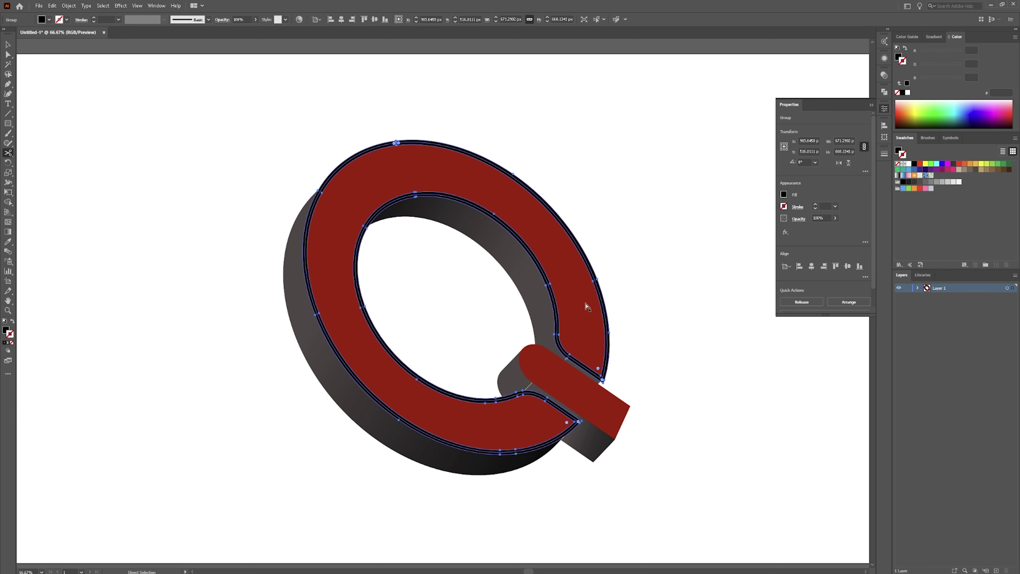
pyautogui.keyDown('ctrl'); pyautogui.click(586, 307); pyautogui.keyUp('ctrl')
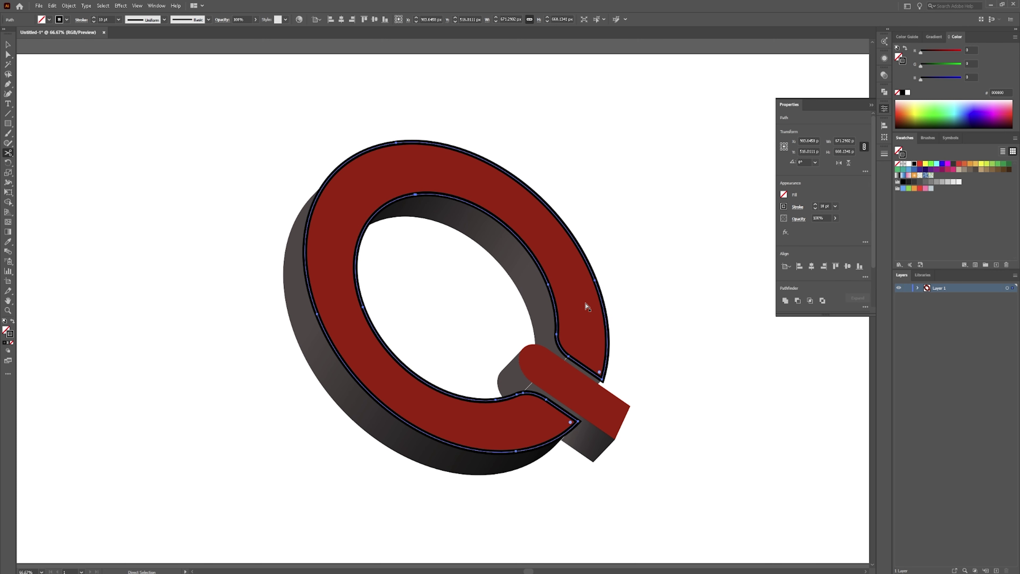
pyautogui.click(871, 106)
pyautogui.click(9, 45)
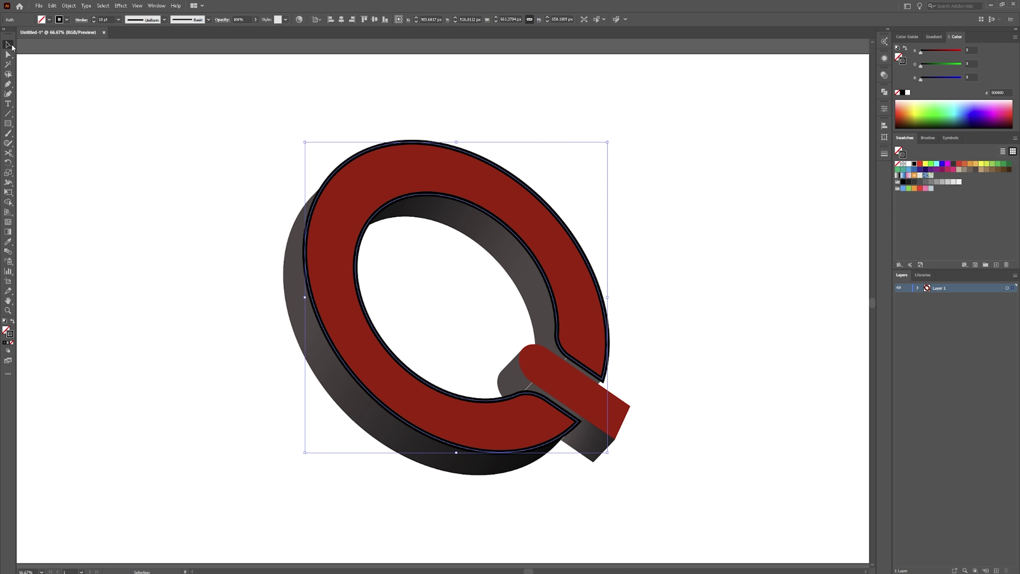
# Step: Split the front face outline with the Scissors tool at its two pointed outer corners beside the tail bar, and deselect it
pyautogui.click(258, 220)
pyautogui.click(343, 244)
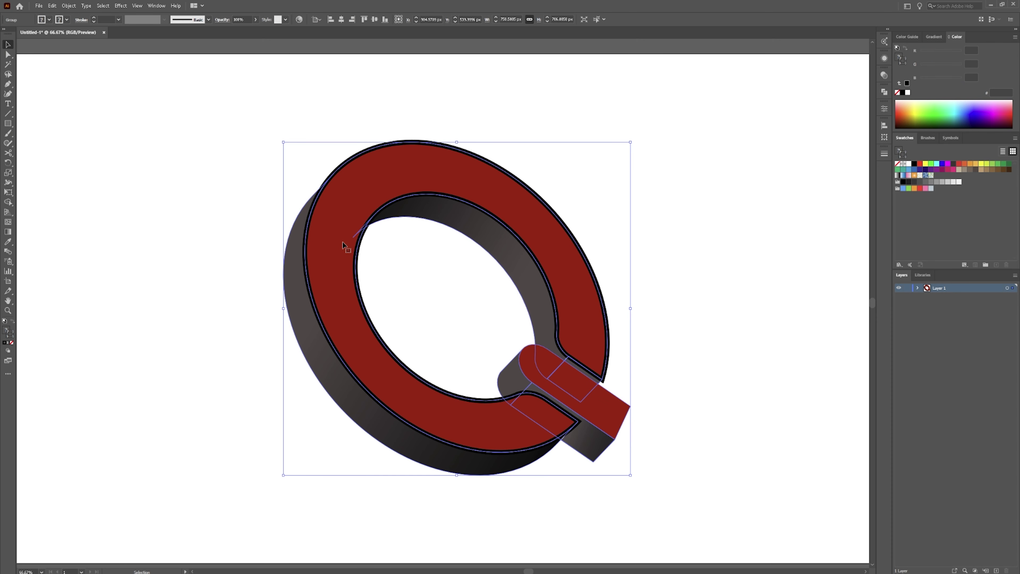
pyautogui.press('c')
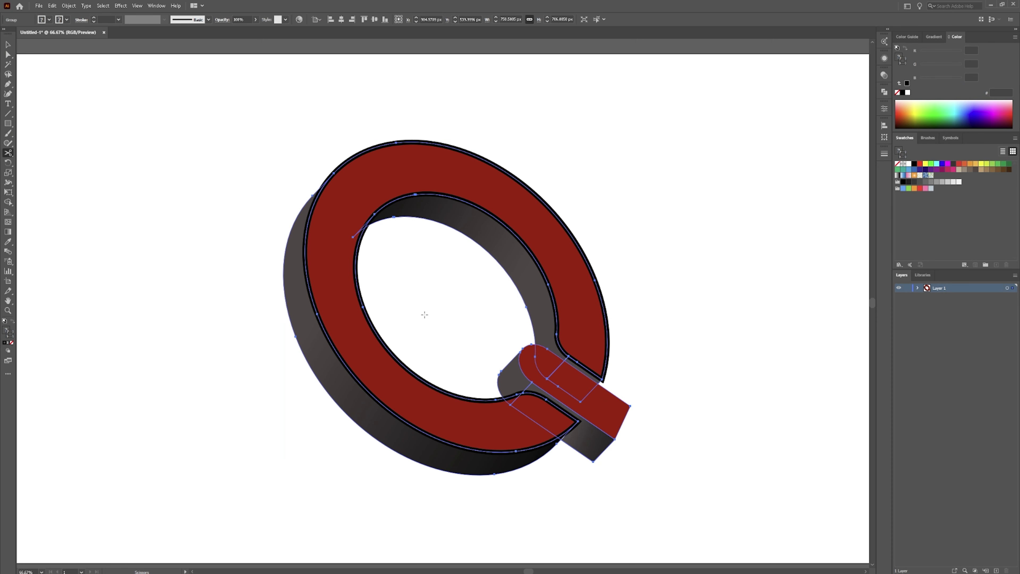
pyautogui.click(579, 421)
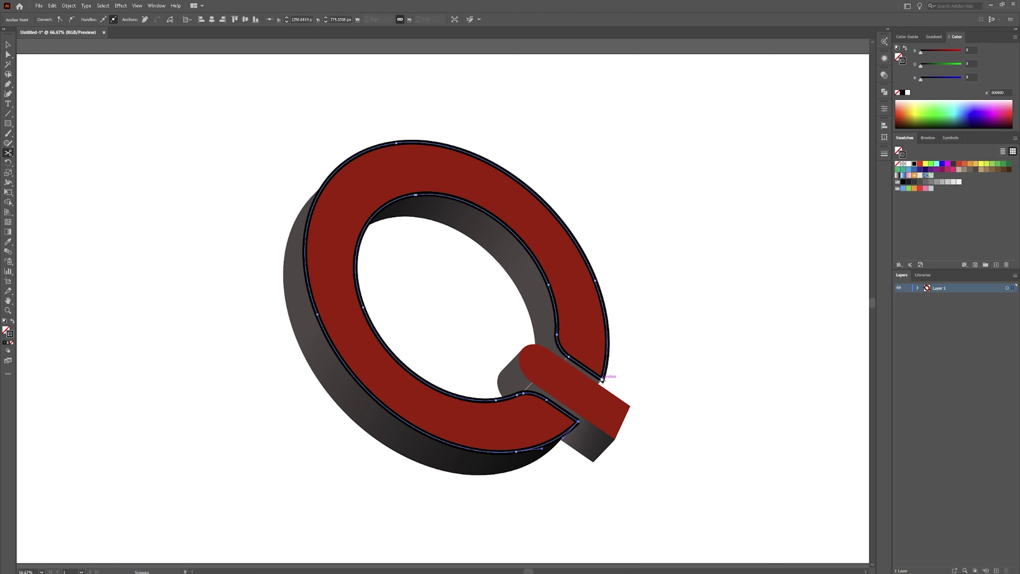
pyautogui.click(603, 381)
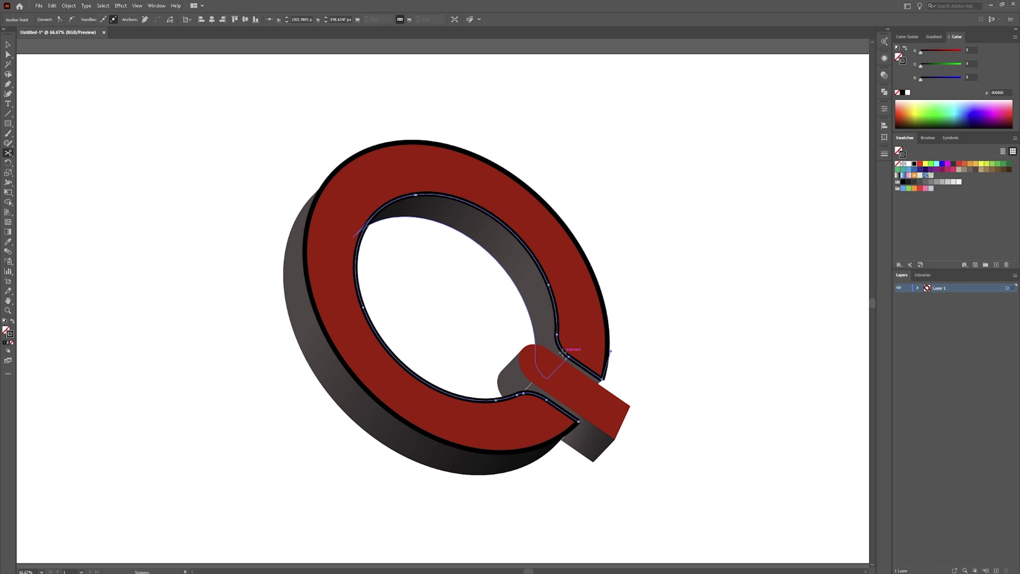
pyautogui.press('v')
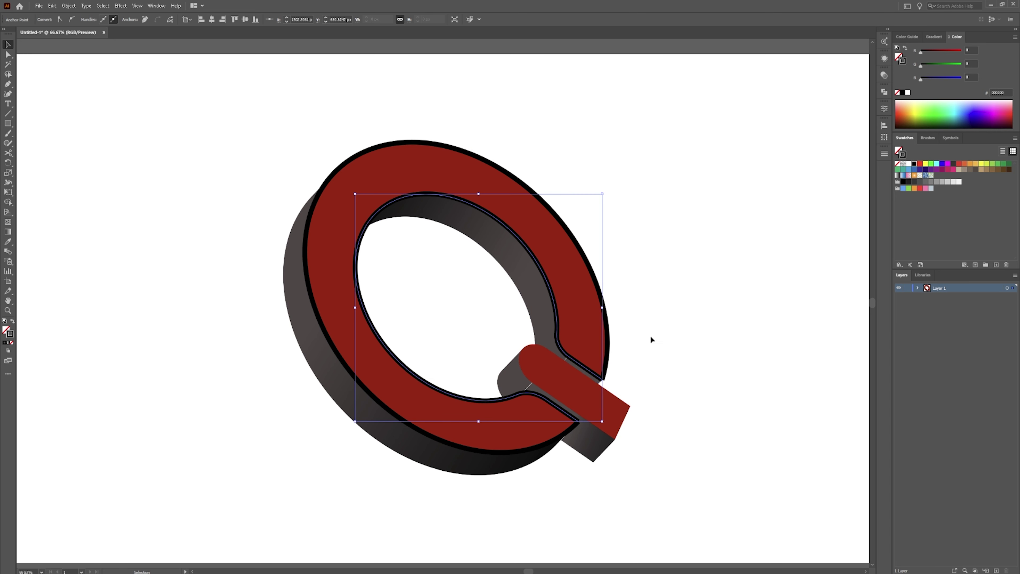
pyautogui.click(719, 319)
# Step: Select the inner part of the split outline and delete it completely, leaving only the outer curve
pyautogui.press('a')
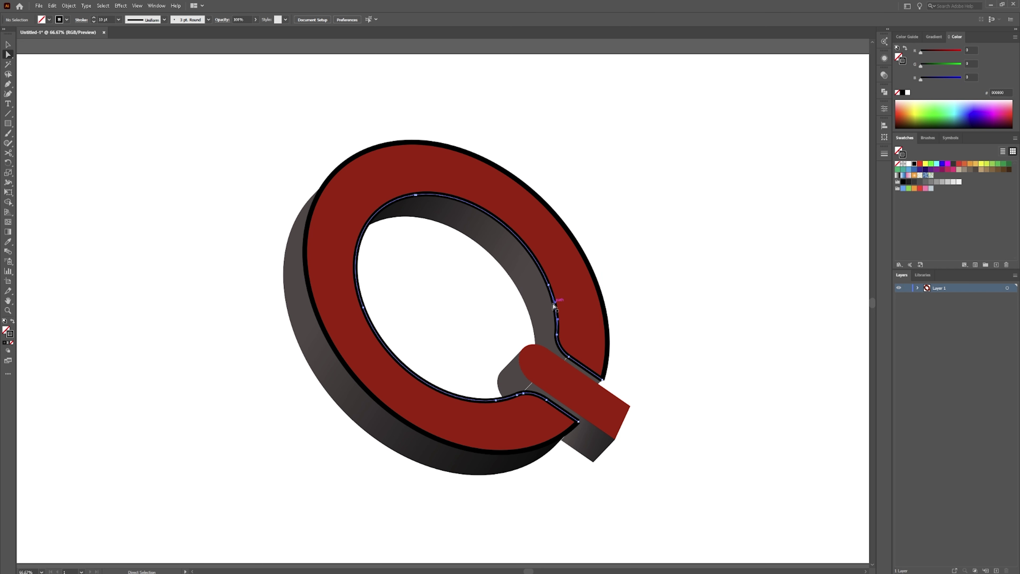
pyautogui.click(554, 307)
pyautogui.click(556, 325)
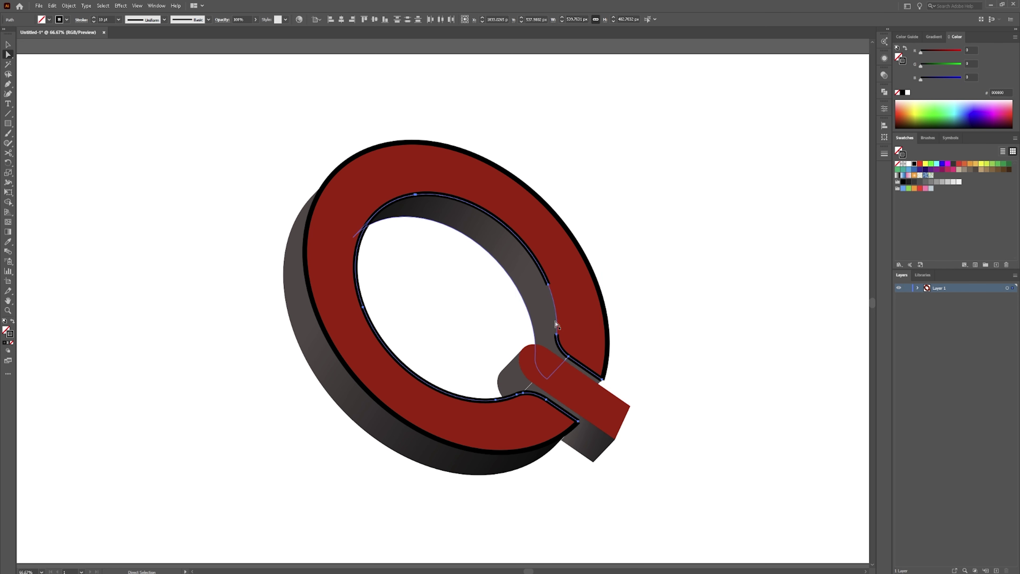
pyautogui.press('Delete')
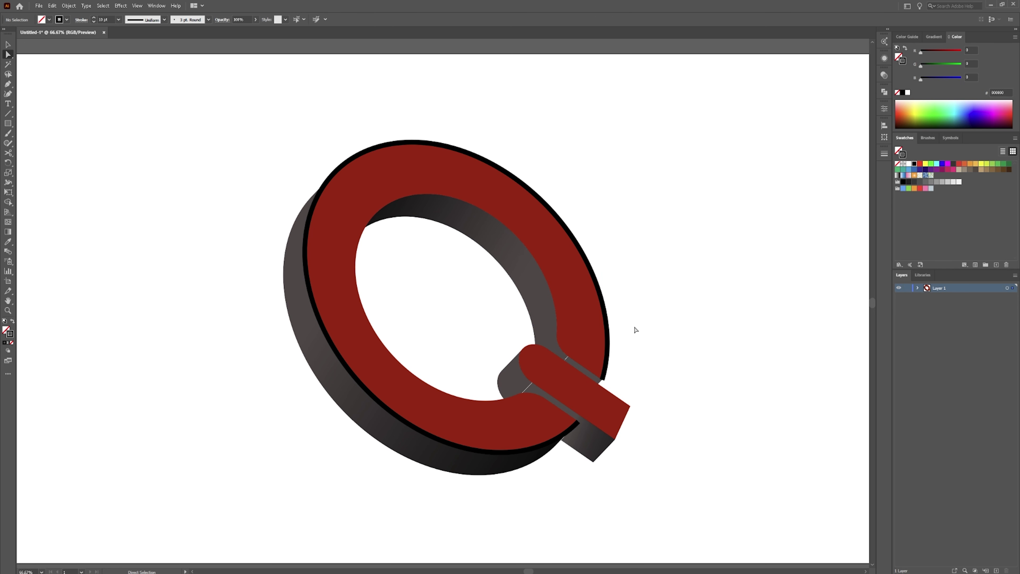
# Step: Cut the outer curve at its anchor on the ring's right side and delete the segment running down to the tail bar
pyautogui.click(610, 337)
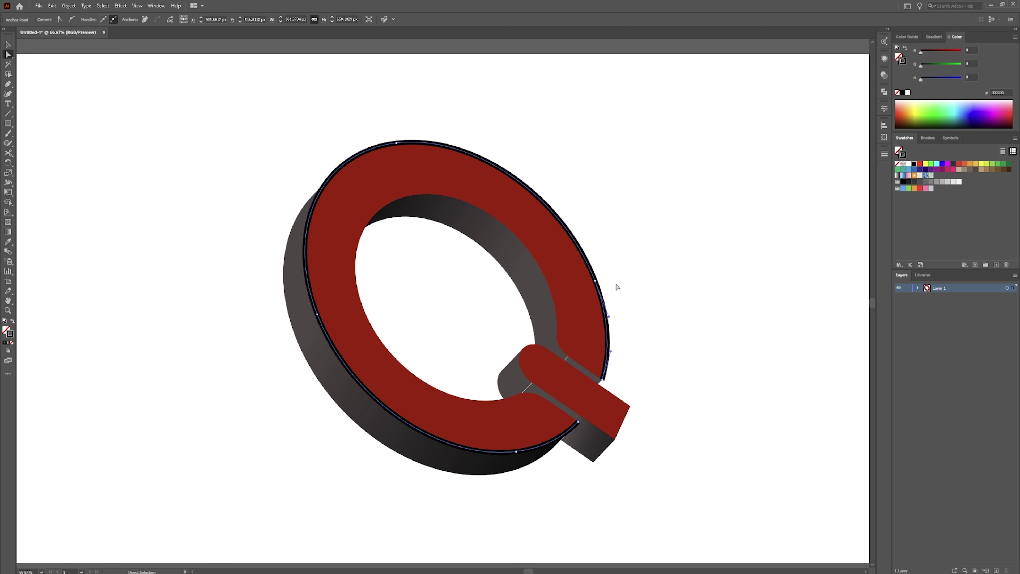
pyautogui.press('c')
pyautogui.click(596, 280)
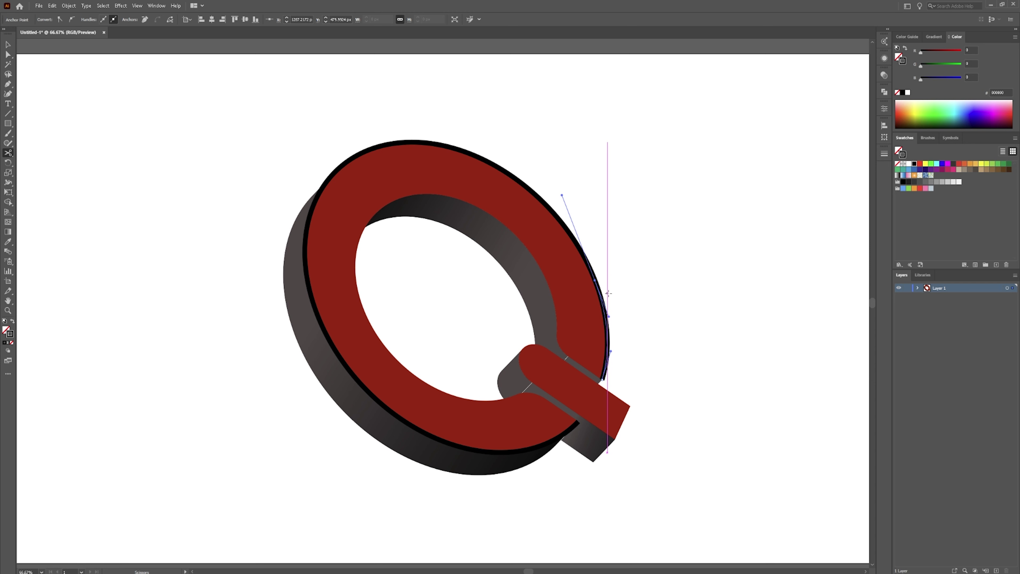
pyautogui.press('a')
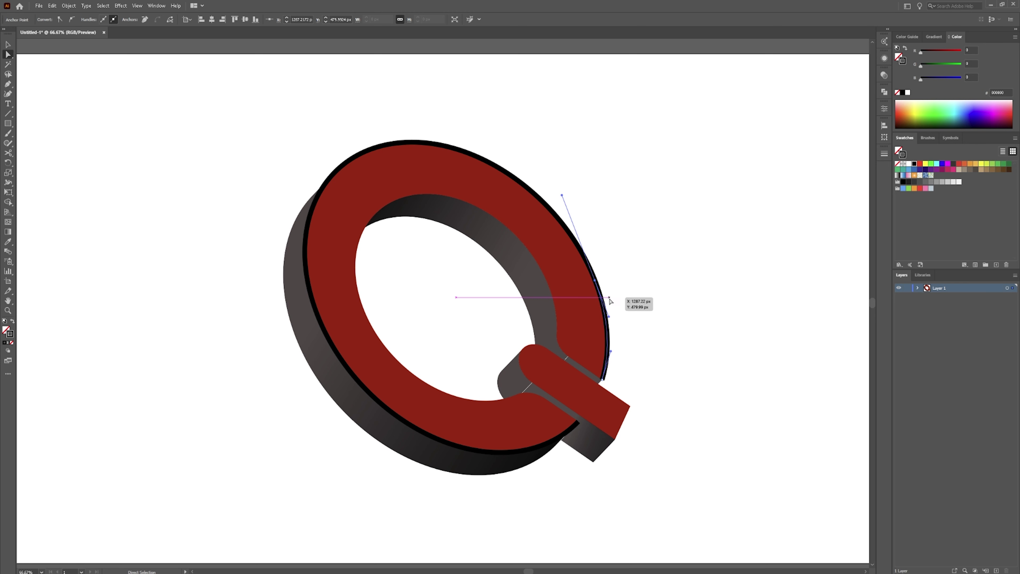
pyautogui.click(634, 337)
pyautogui.click(610, 332)
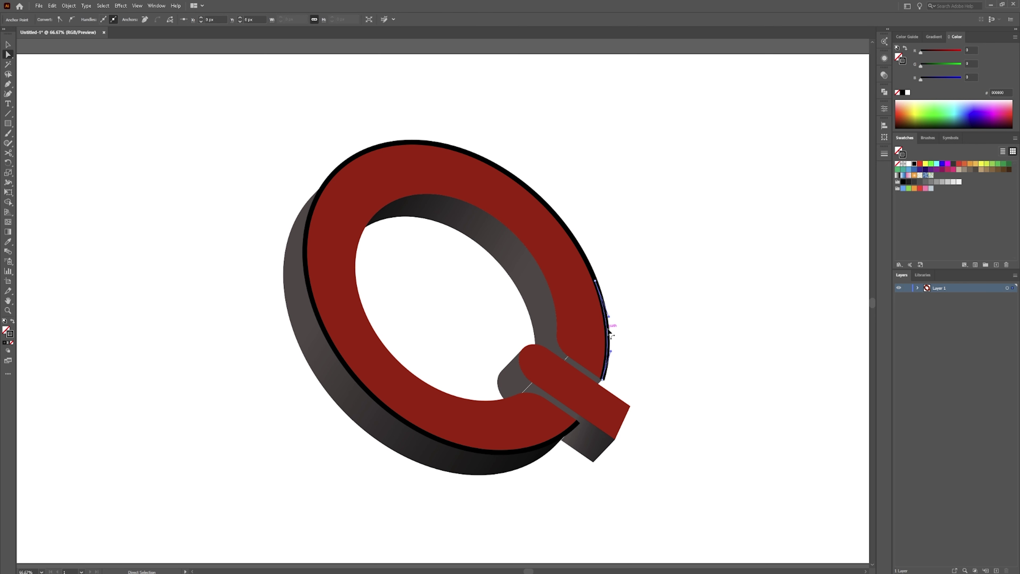
pyautogui.press('Delete')
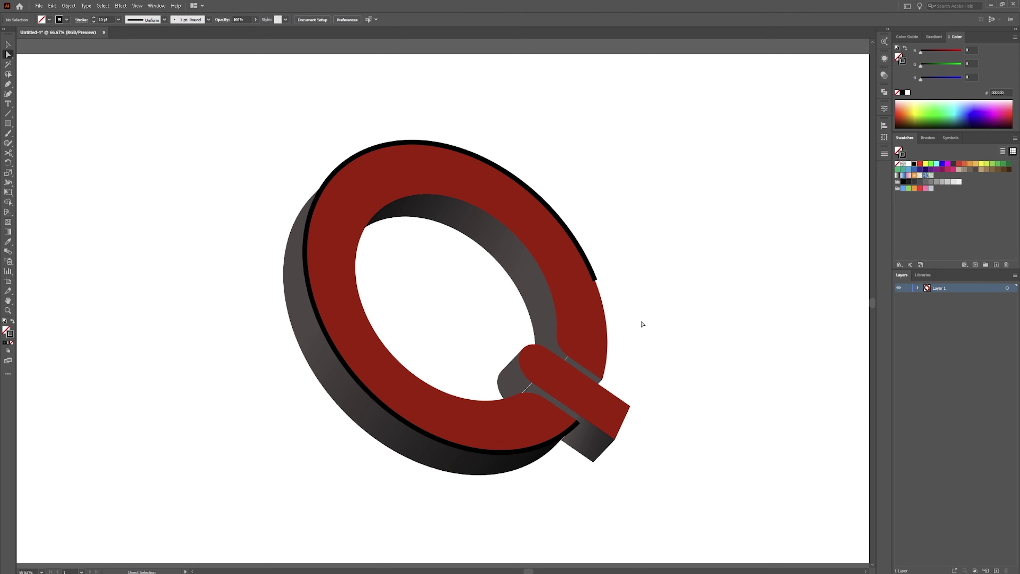
# Step: Apply the elliptical width profile that tapers at both ends to the remaining outer stroke
pyautogui.click(596, 277)
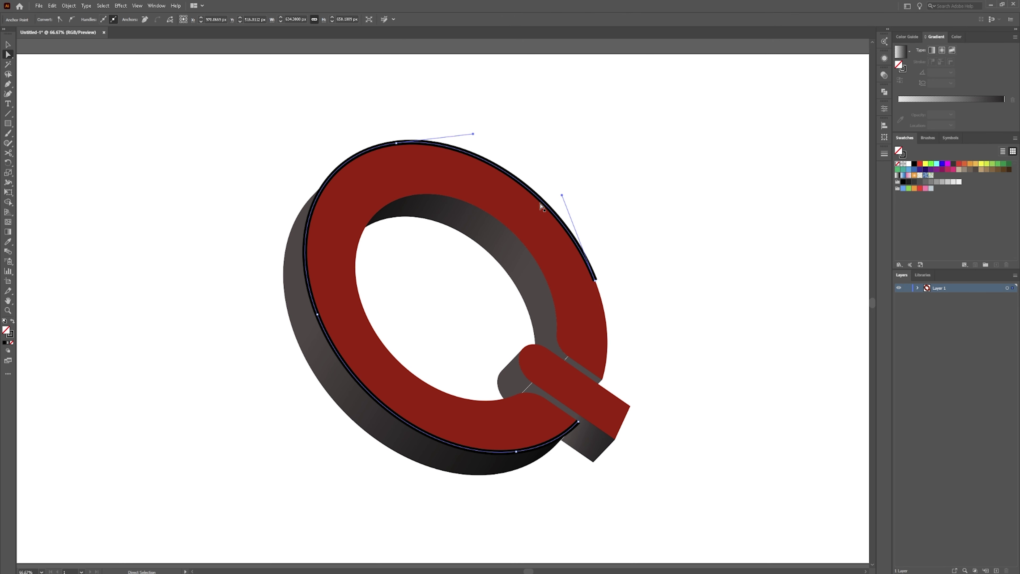
pyautogui.click(885, 109)
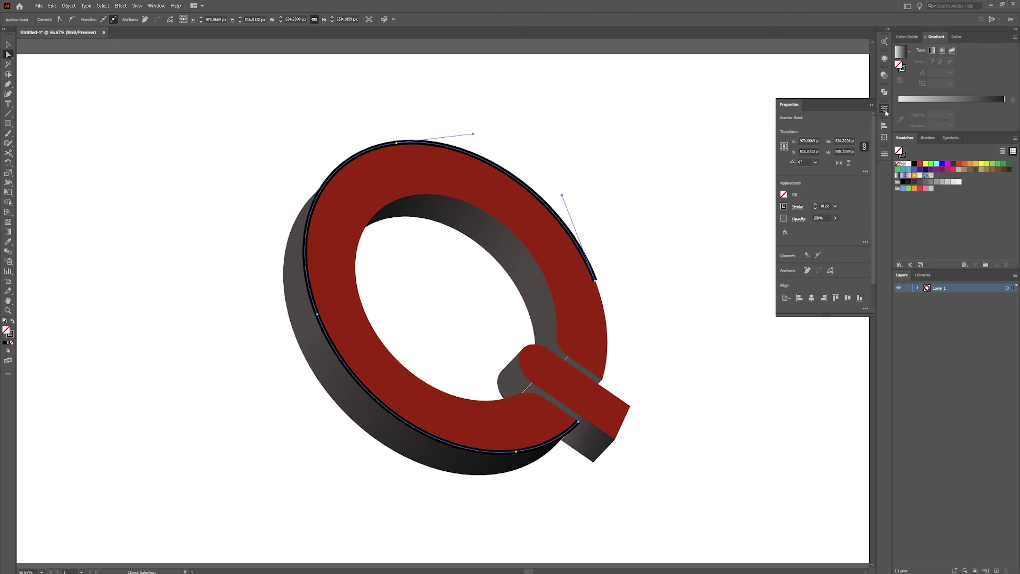
pyautogui.click(798, 207)
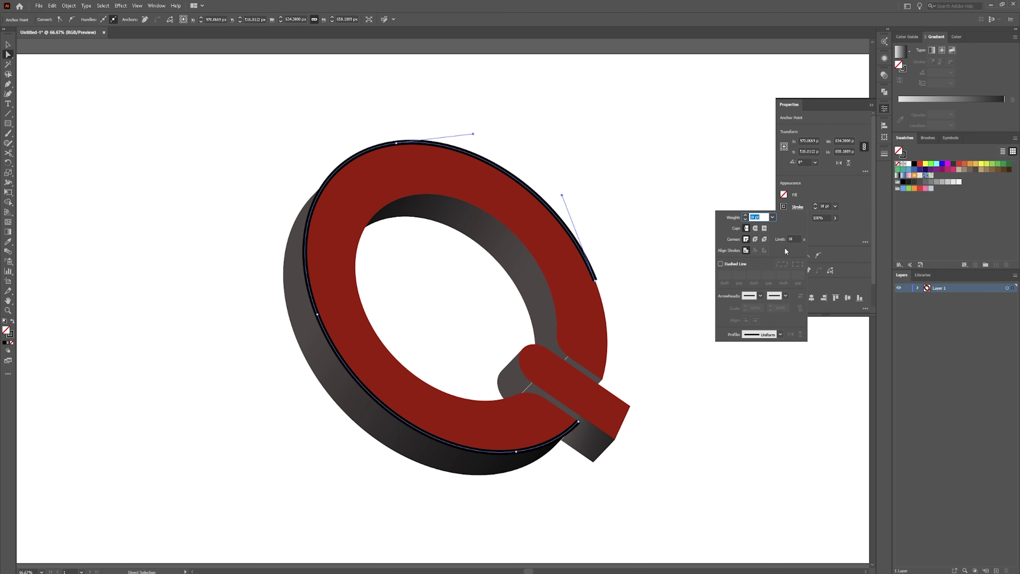
pyautogui.click(768, 336)
pyautogui.click(767, 363)
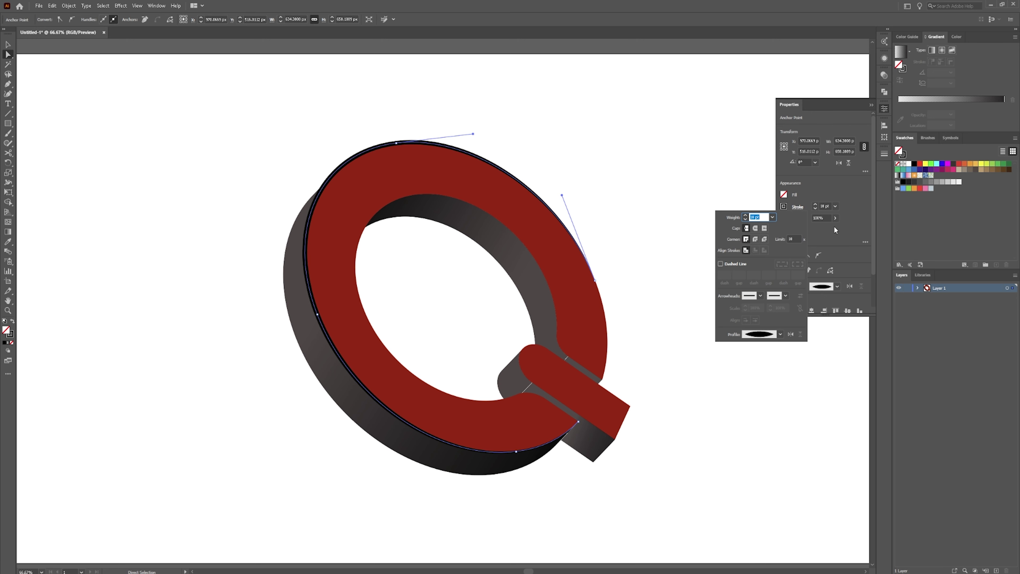
# Step: Expand the appearance of the tapered outer stroke into a filled shape and select it
pyautogui.click(885, 108)
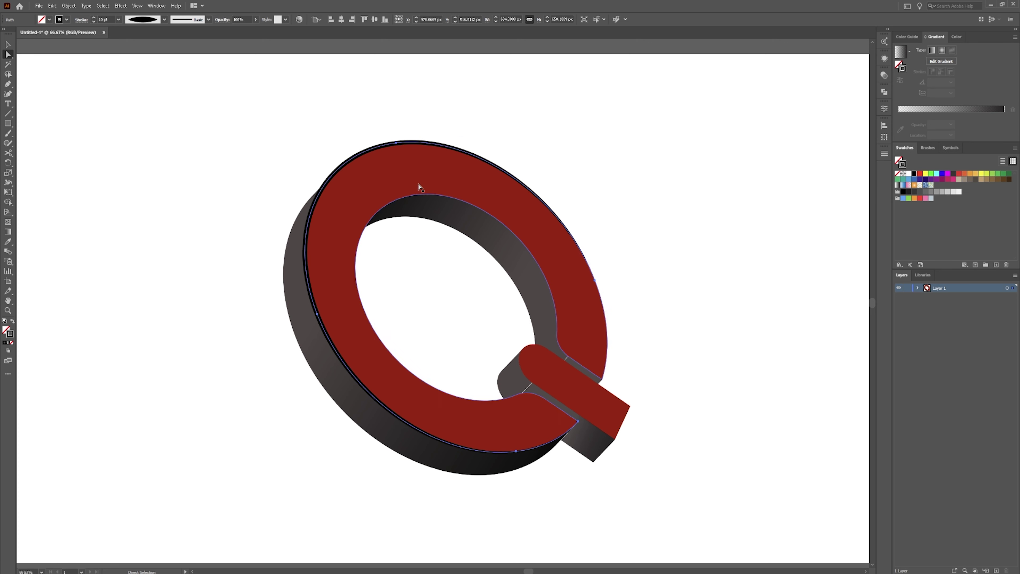
pyautogui.click(884, 110)
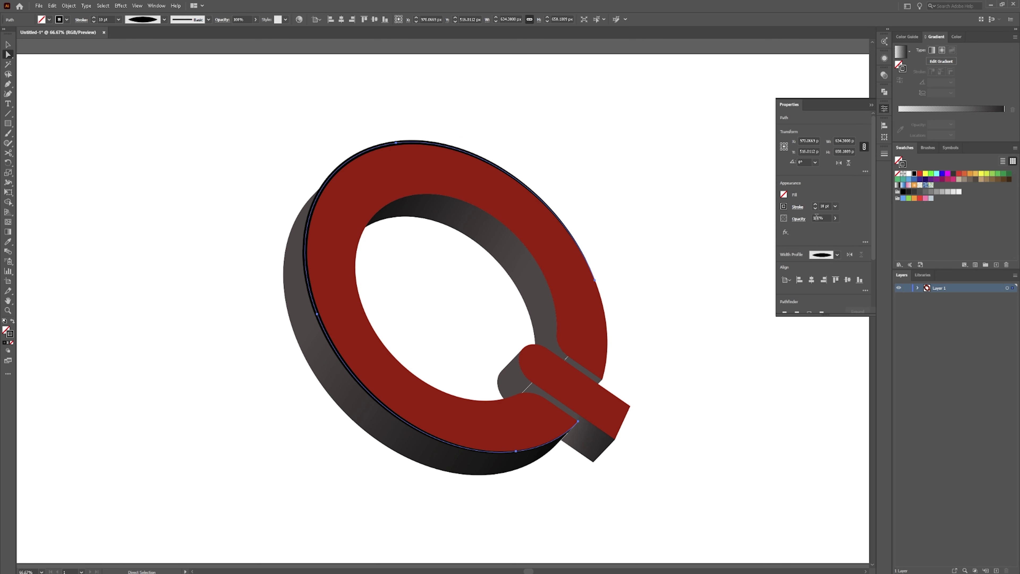
pyautogui.click(794, 207)
pyautogui.click(68, 6)
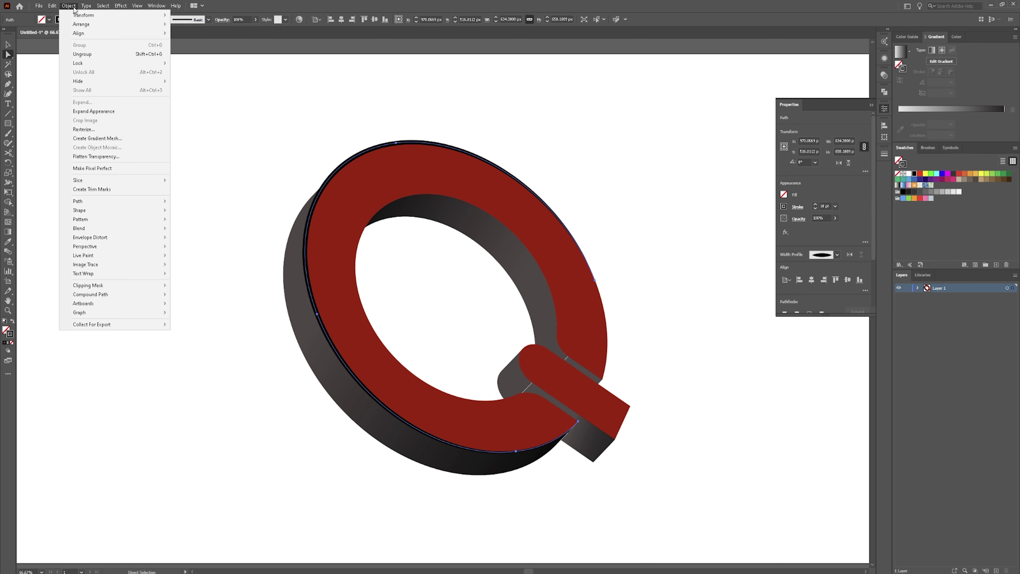
pyautogui.click(106, 107)
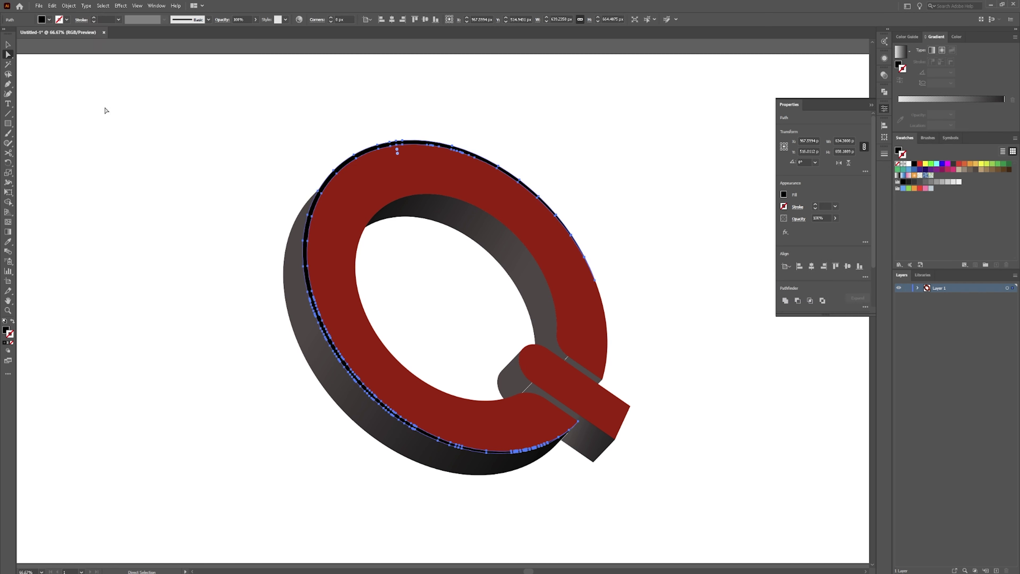
pyautogui.click(317, 204)
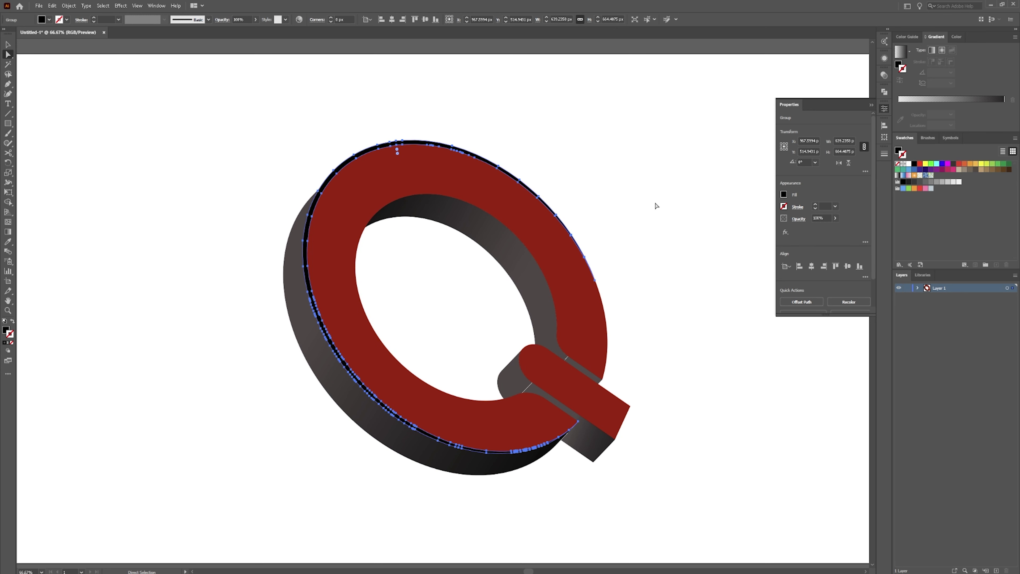
# Step: Fill the tapered outer edge shape with the preset white-to-black linear gradient, keeping its stroke set to none
pyautogui.click(873, 106)
pyautogui.click(901, 57)
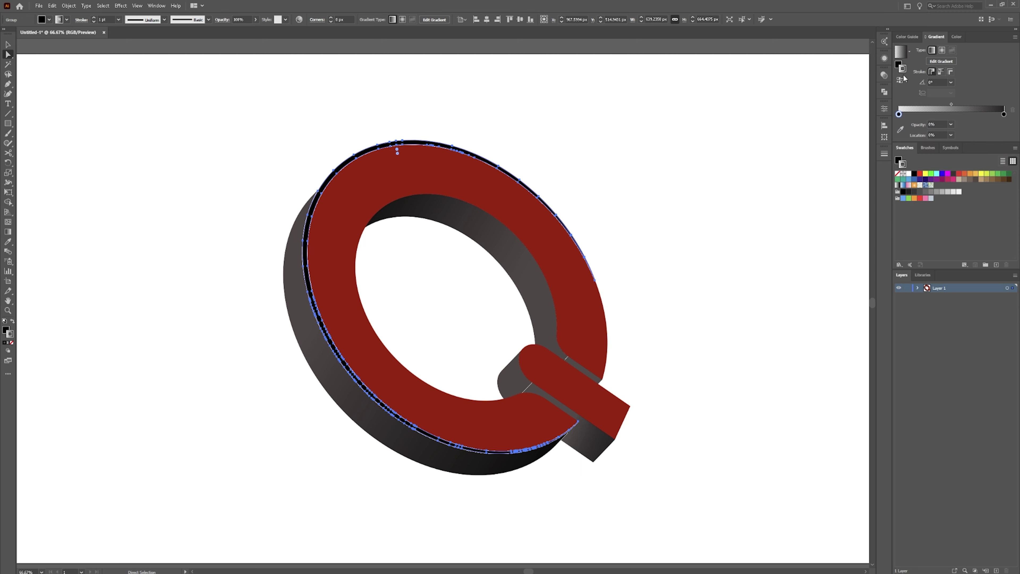
pyautogui.click(898, 174)
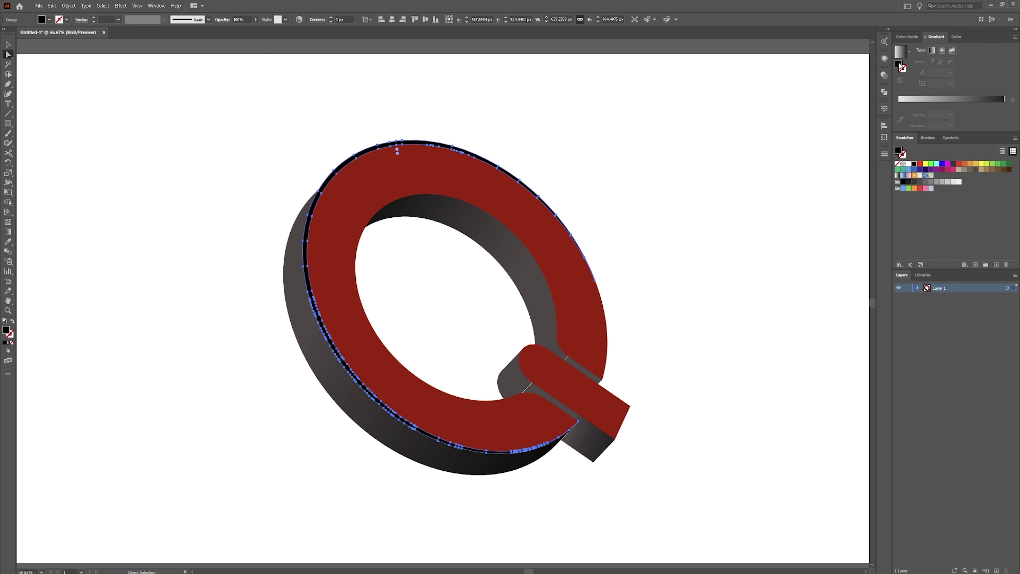
pyautogui.click(901, 52)
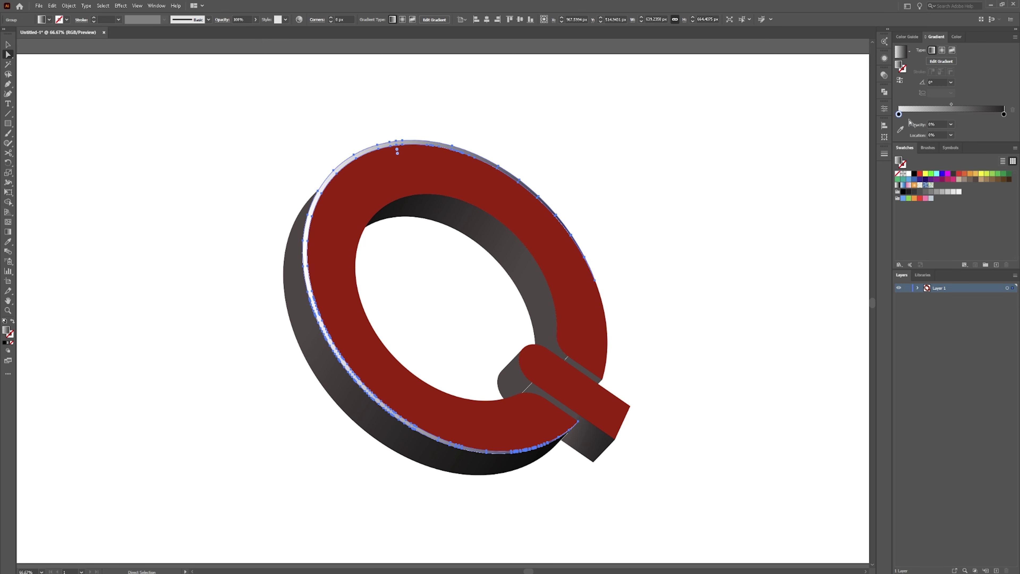
pyautogui.doubleClick(899, 114)
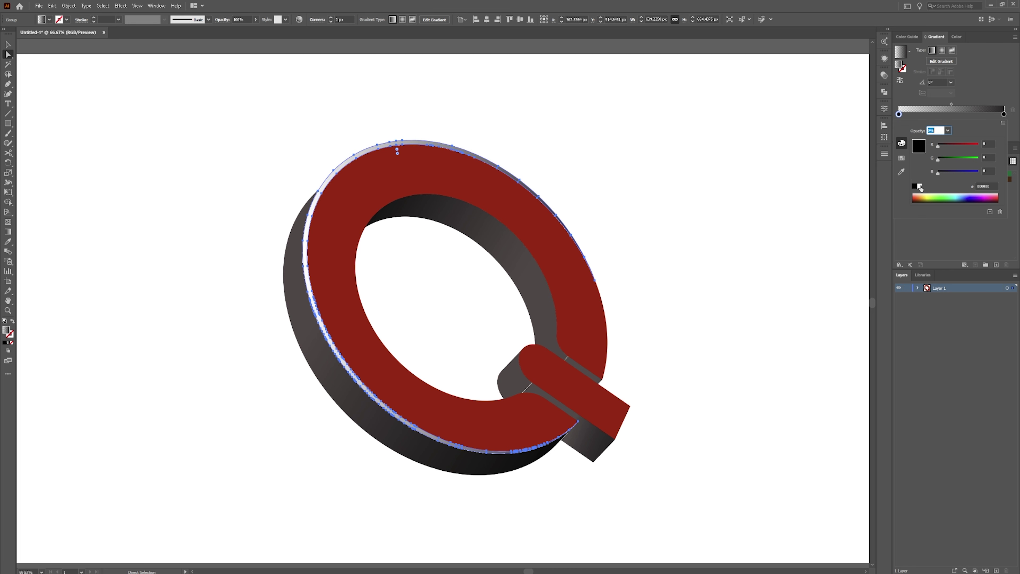
pyautogui.click(965, 99)
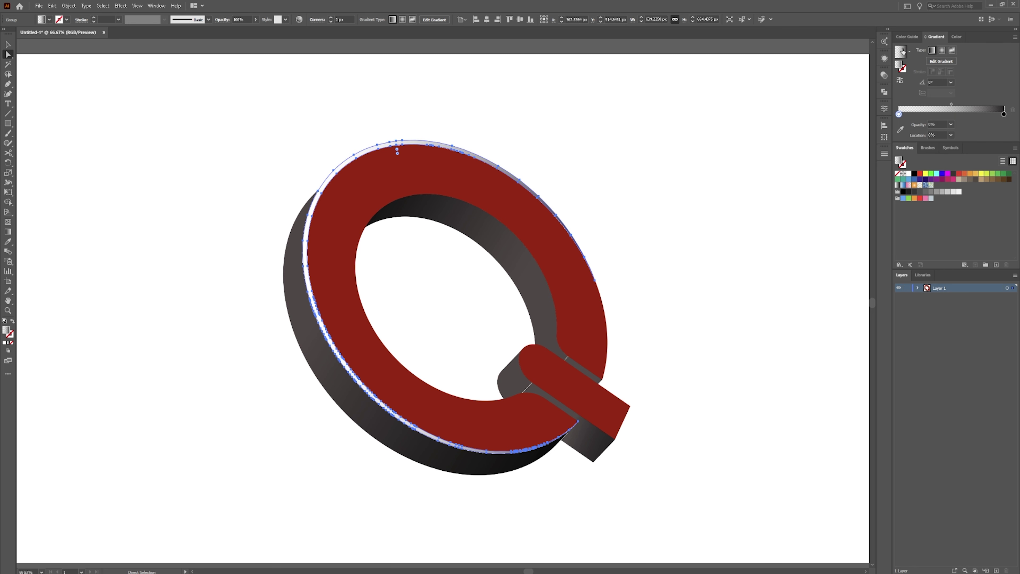
pyautogui.click(909, 51)
pyautogui.click(864, 69)
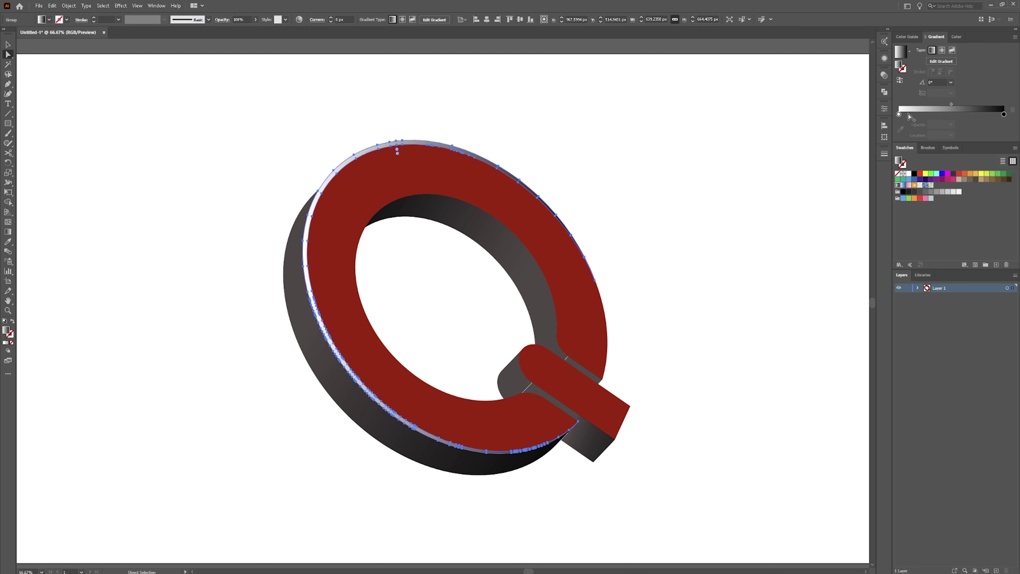
# Step: Add a gradient stop at about 14.7% on the edge shape and sample its color from the red front face
pyautogui.moveTo(988, 114); pyautogui.dragTo(912, 119)
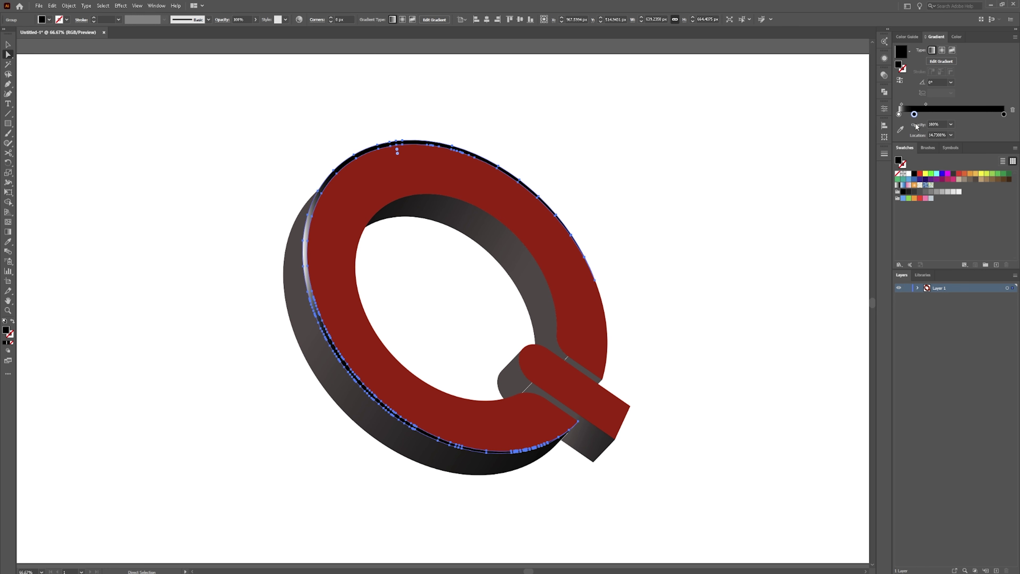
pyautogui.click(901, 130)
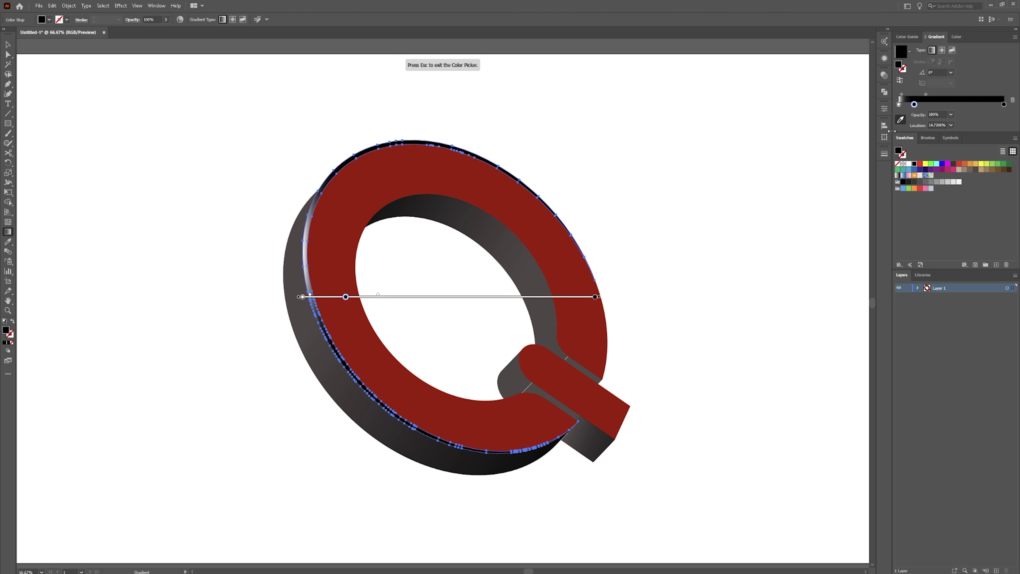
pyautogui.click(536, 230)
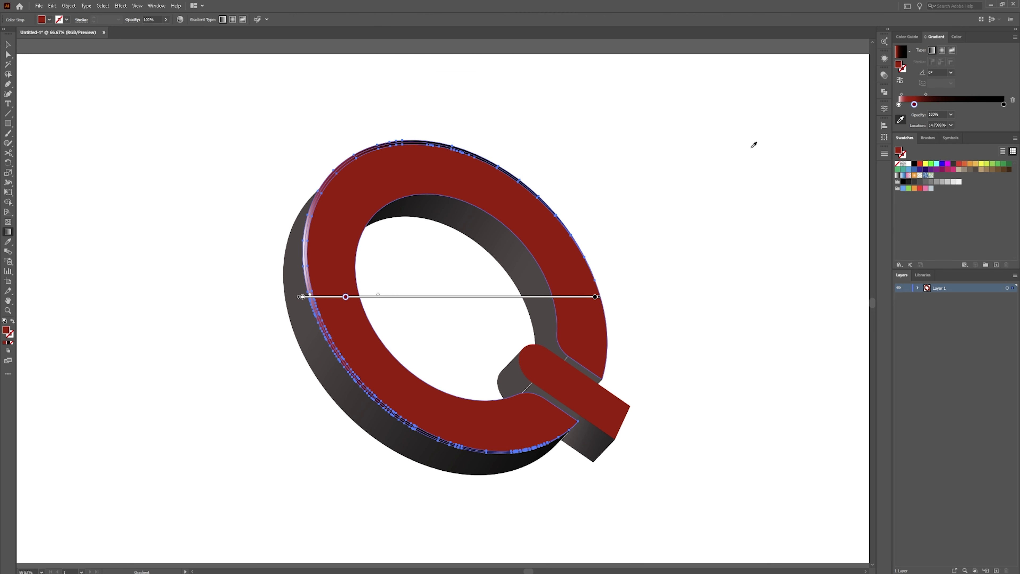
pyautogui.press('Escape')
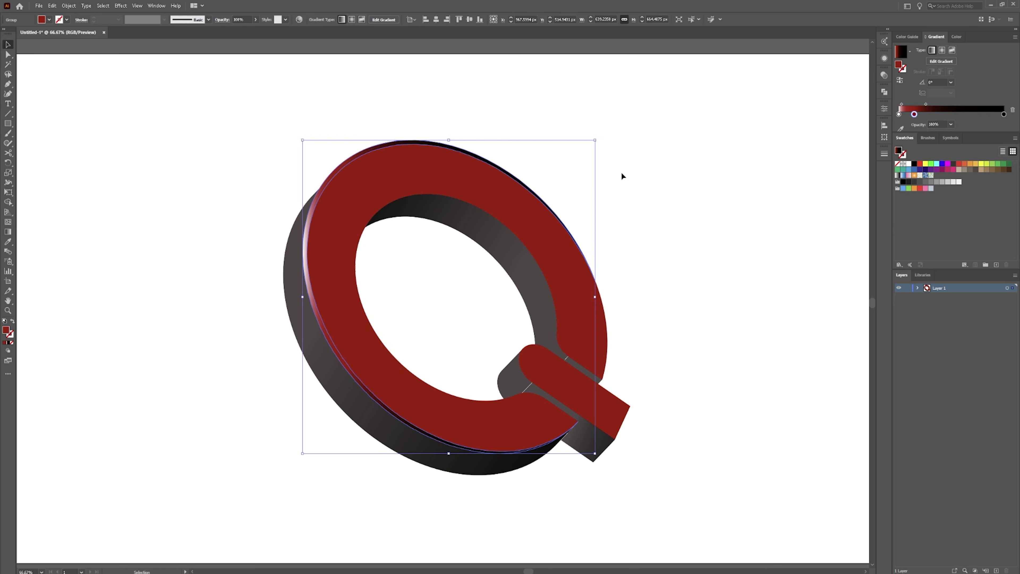
pyautogui.click(621, 173)
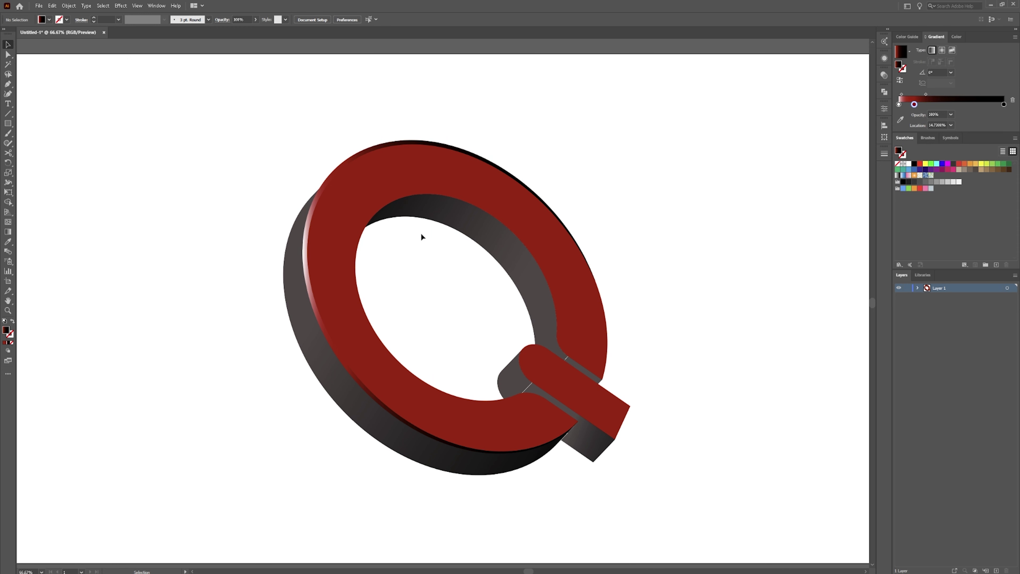
# Step: Try to recolor the gradient's black end stop to a dark red
pyautogui.click(1003, 105)
pyautogui.doubleClick(1003, 105)
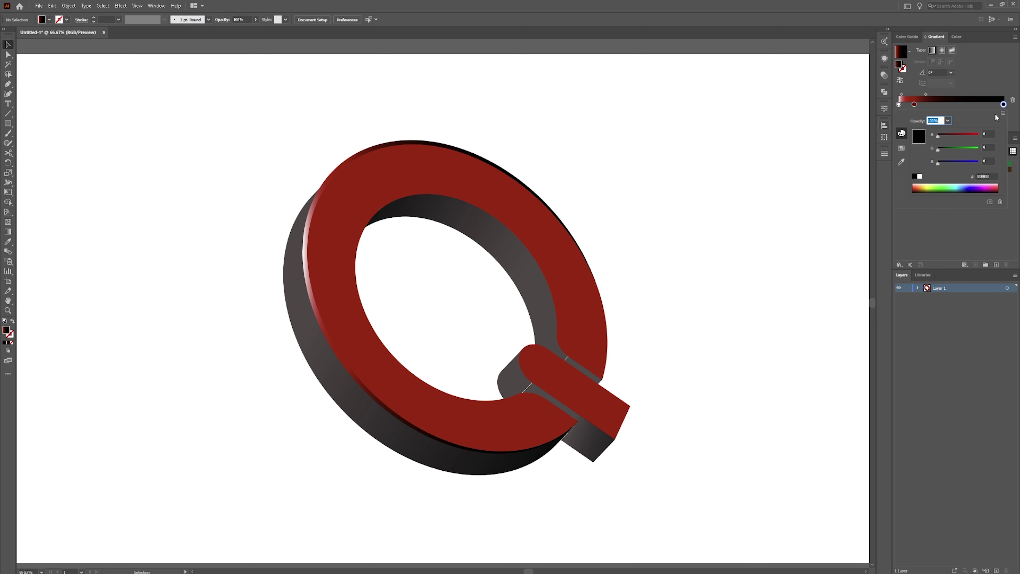
pyautogui.moveTo(942, 138); pyautogui.dragTo(950, 137)
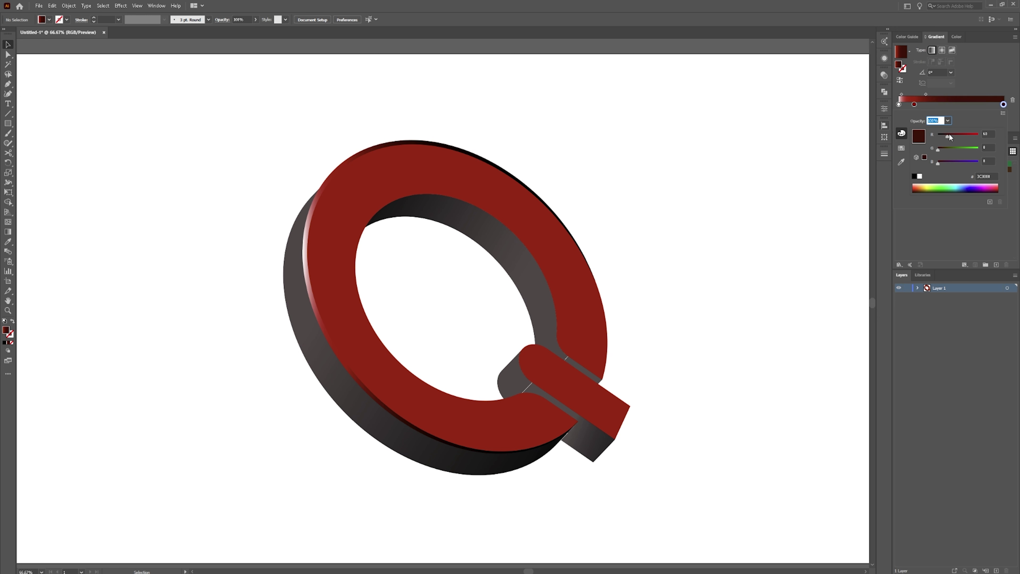
pyautogui.click(953, 132)
pyautogui.press('Escape')
pyautogui.click(530, 181)
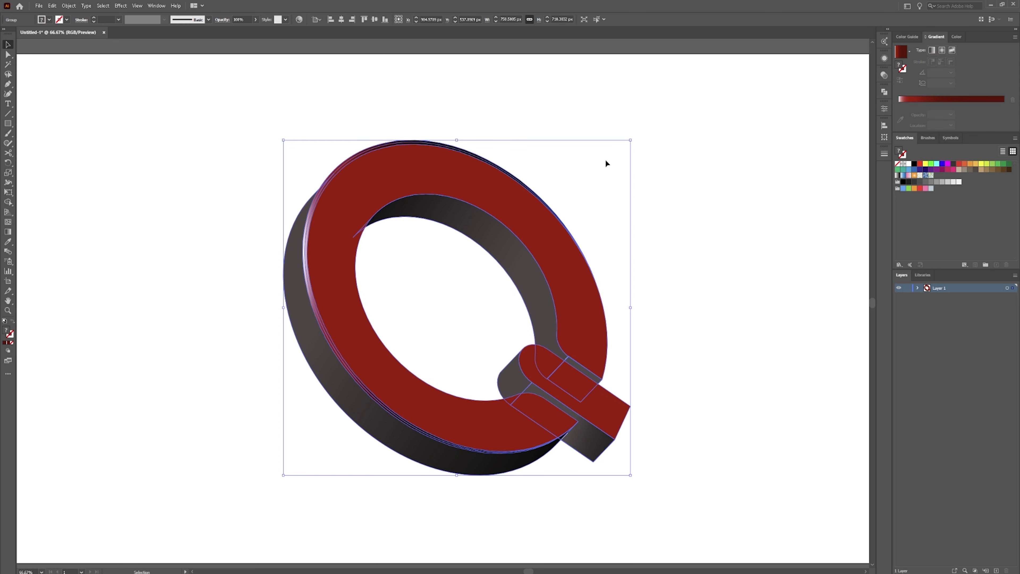
pyautogui.click(675, 167)
# Step: Select the tapered edge shape and recolor its gradient's black end stop to dark red with a red value of 72
pyautogui.press('a')
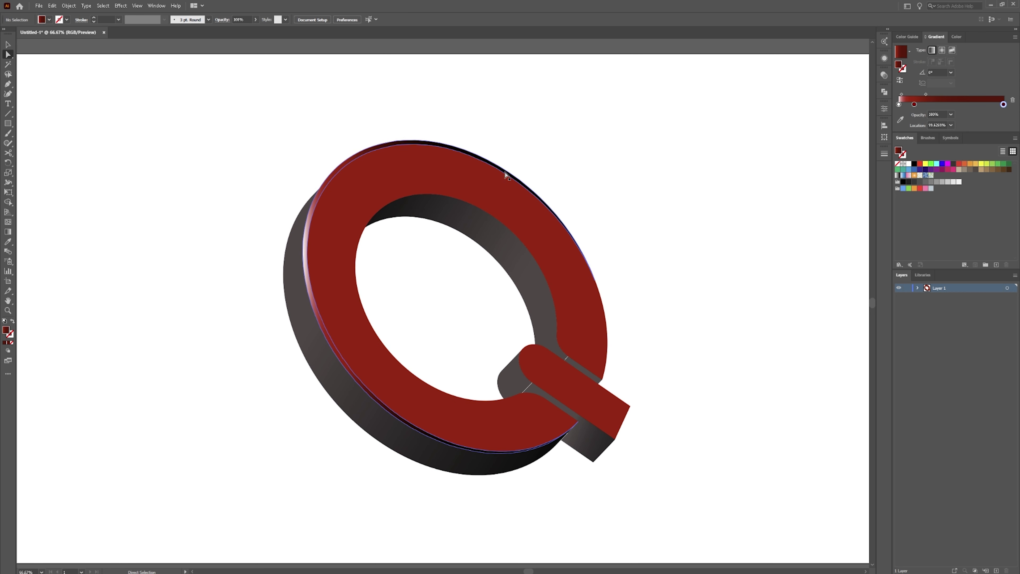
pyautogui.click(506, 172)
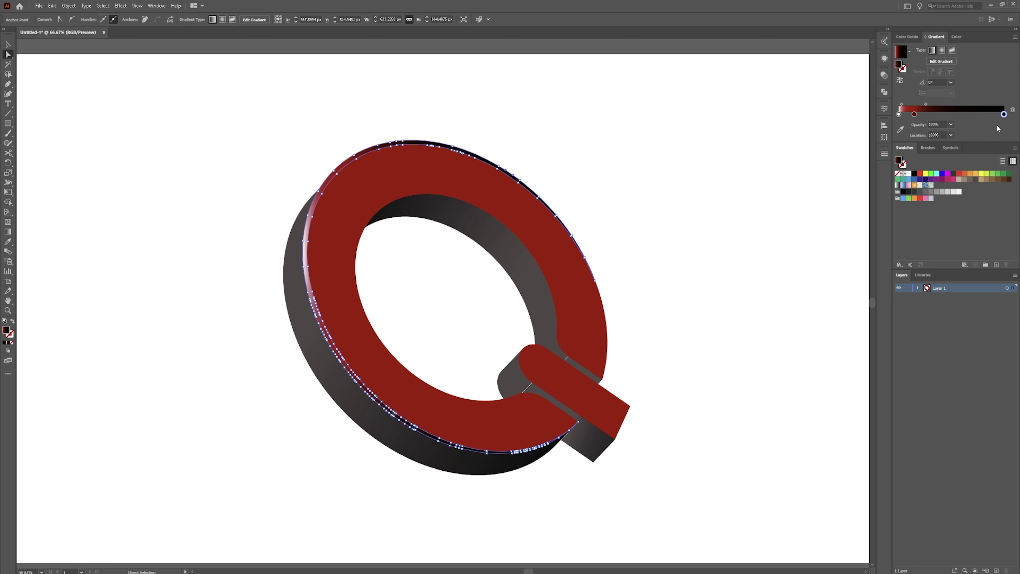
pyautogui.doubleClick(1004, 114)
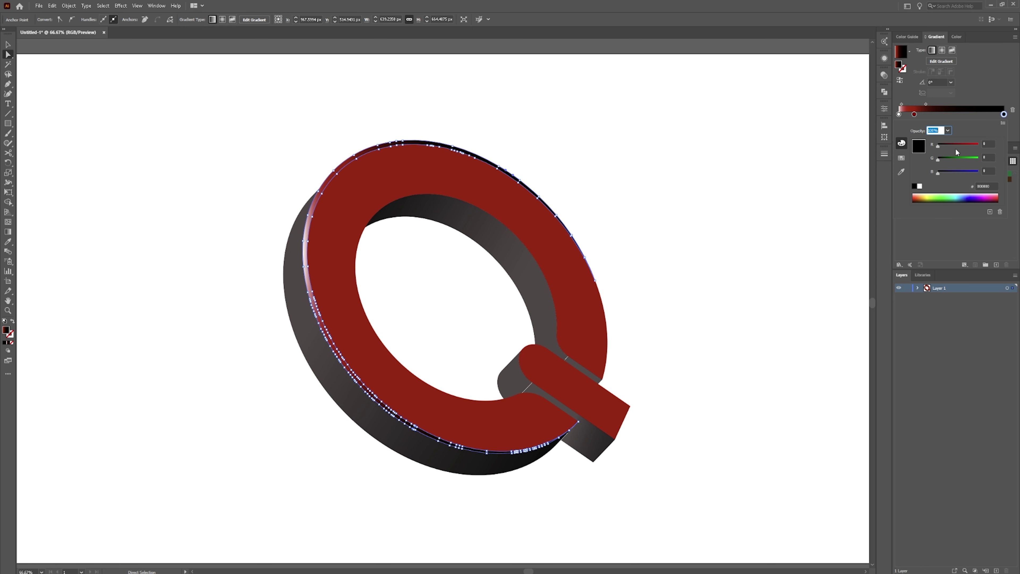
pyautogui.moveTo(952, 146); pyautogui.dragTo(950, 147)
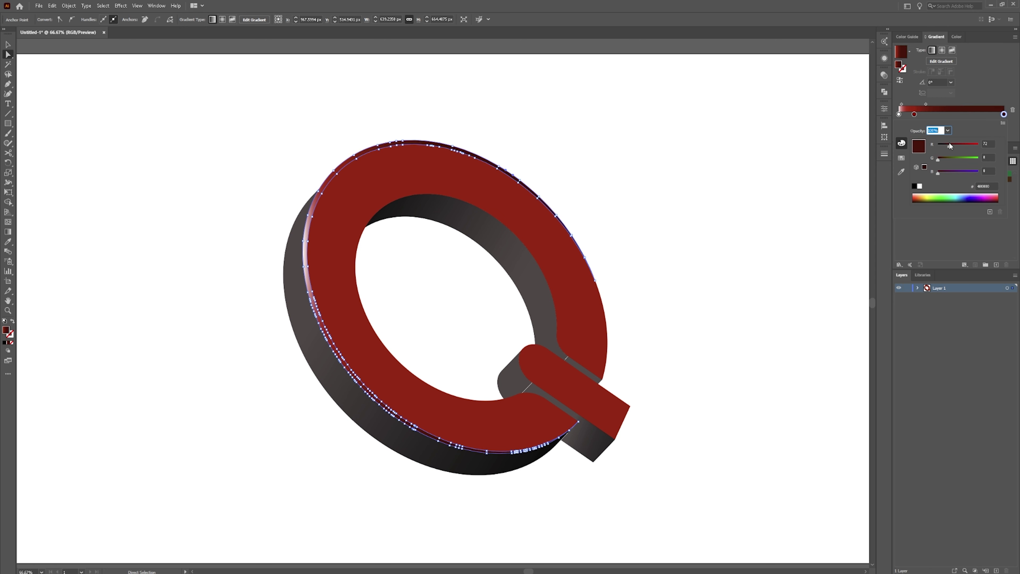
pyautogui.click(692, 180)
pyautogui.click(690, 176)
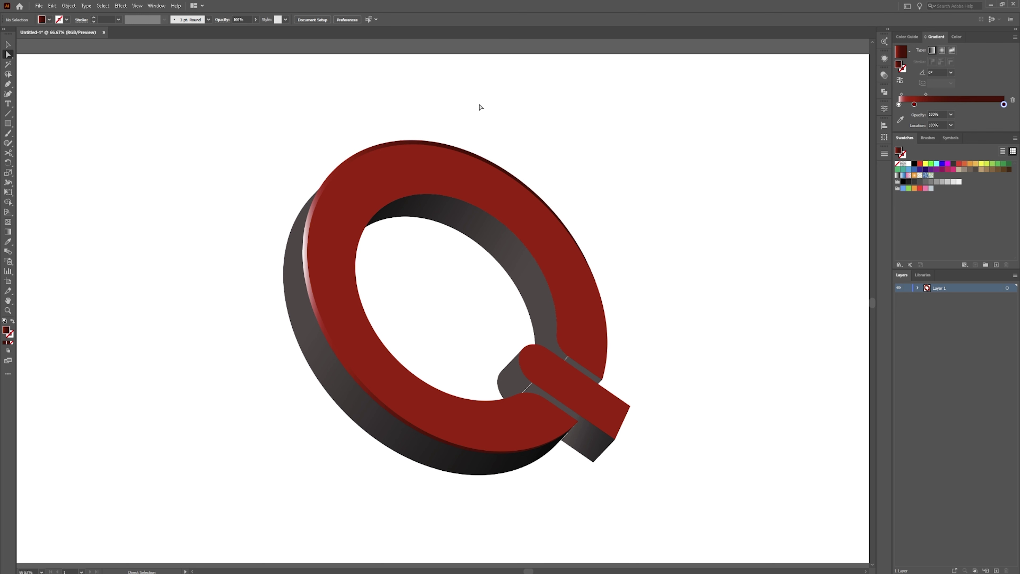
pyautogui.scroll(-1, 651, 100)
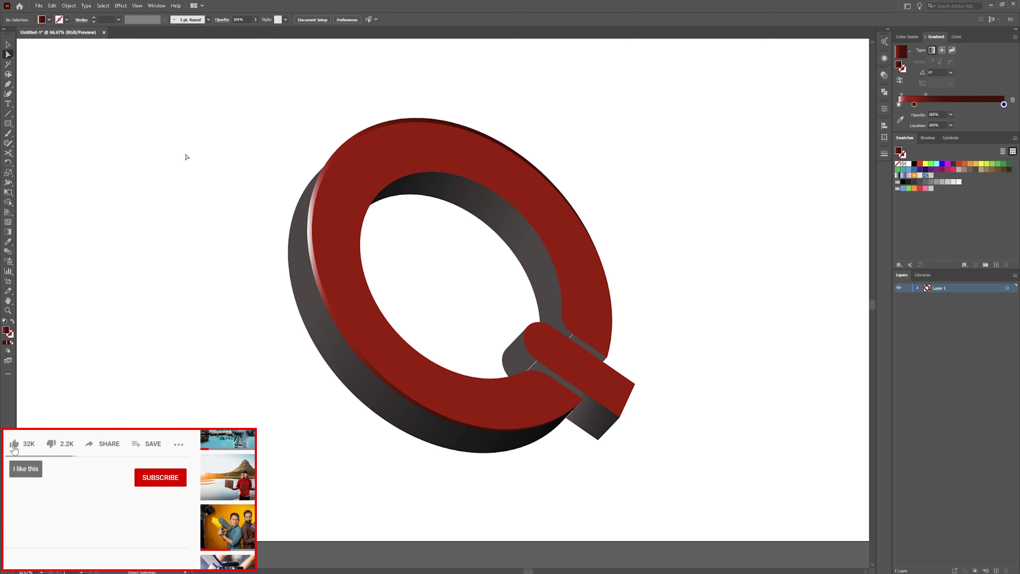
pyautogui.press('p')
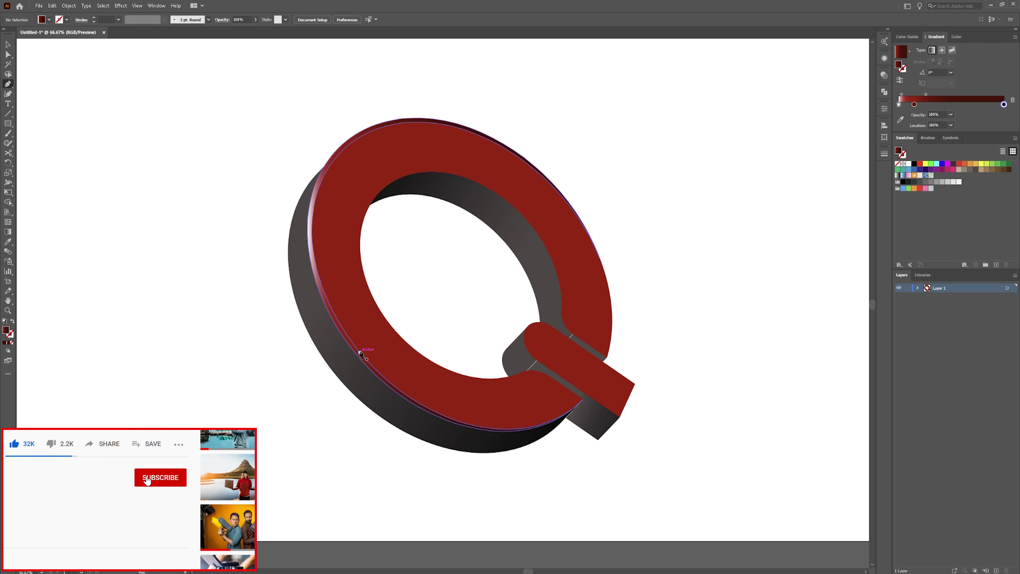
pyautogui.press('a')
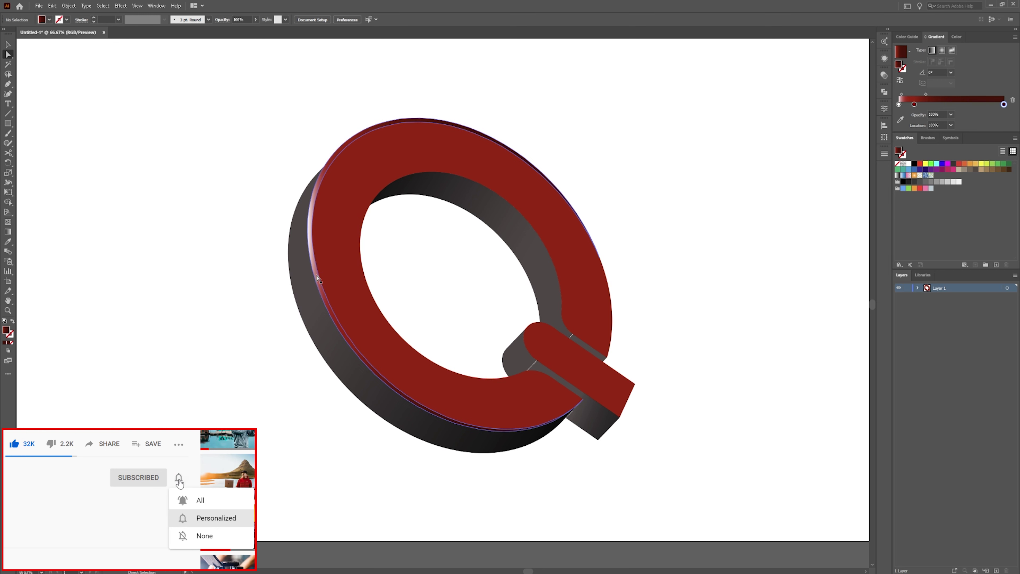
pyautogui.click(315, 268)
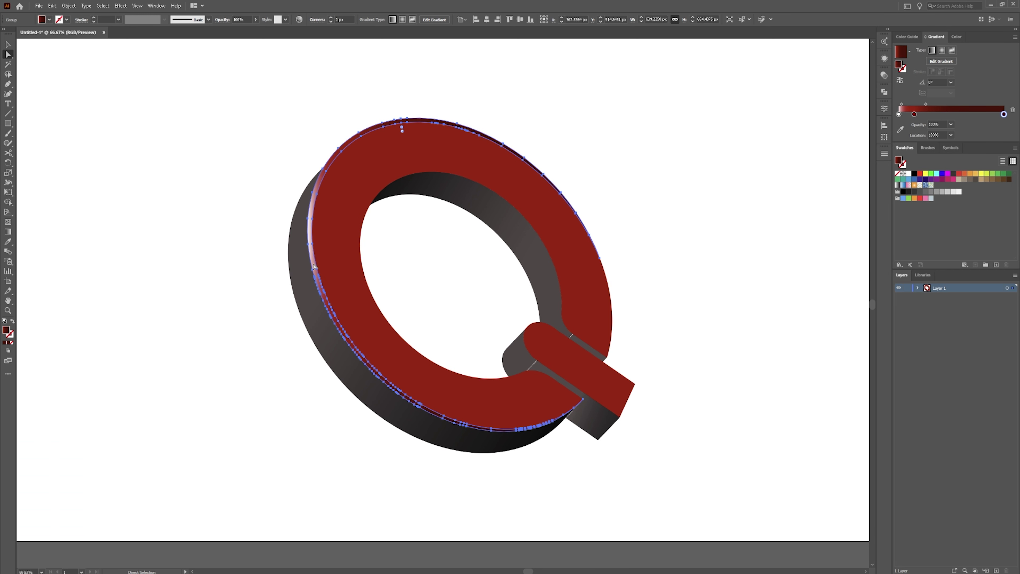
pyautogui.hotkey('ctrl', 'shift', 'a')
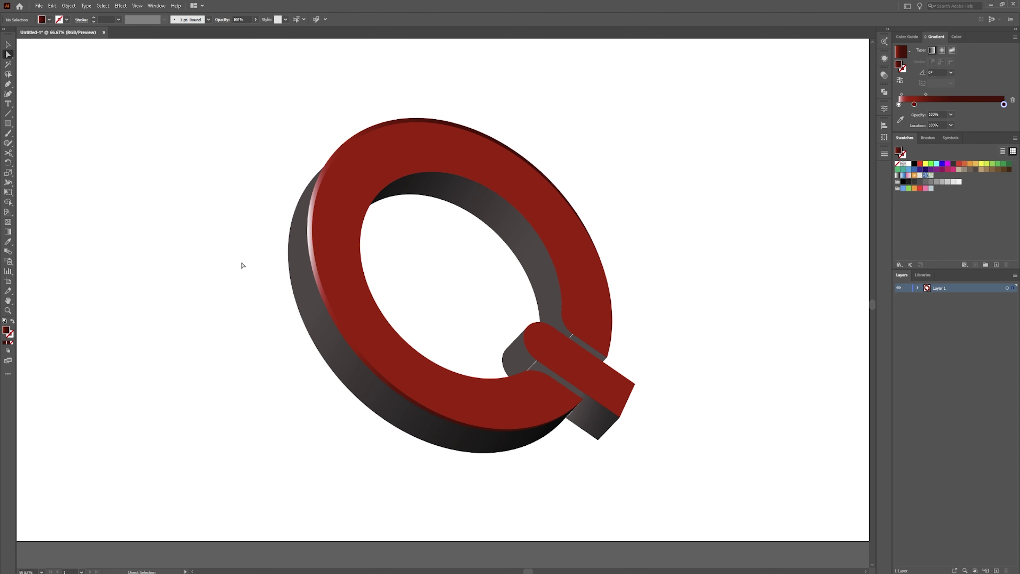
# Step: Draw a closed Pen shape that curves across the ring's face from its lower-left edge to its upper-right edge and loops around outside the ring
pyautogui.press('p')
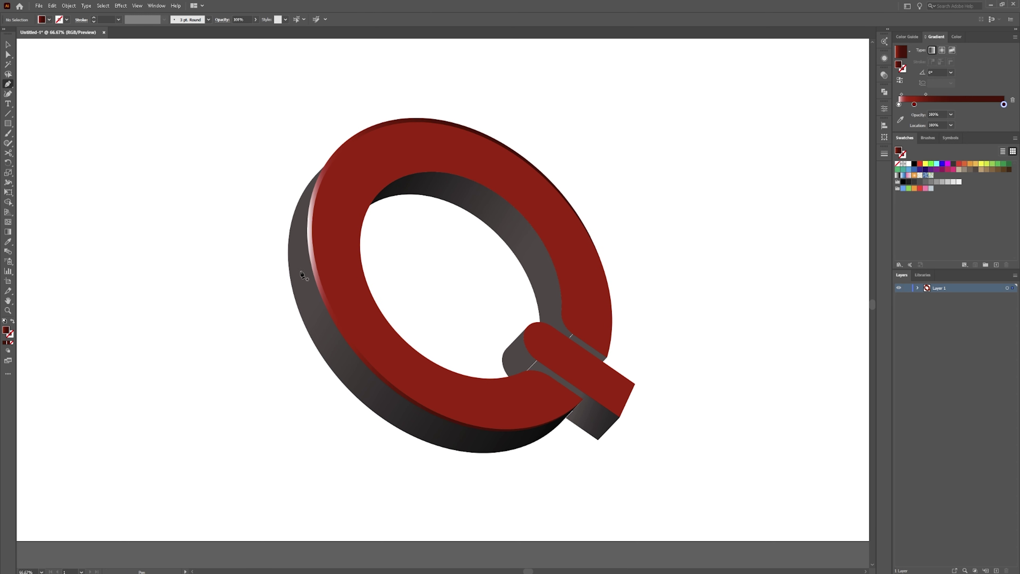
pyautogui.keyDown('ctrl'); pyautogui.click(362, 358); pyautogui.keyUp('ctrl')
pyautogui.click(362, 357)
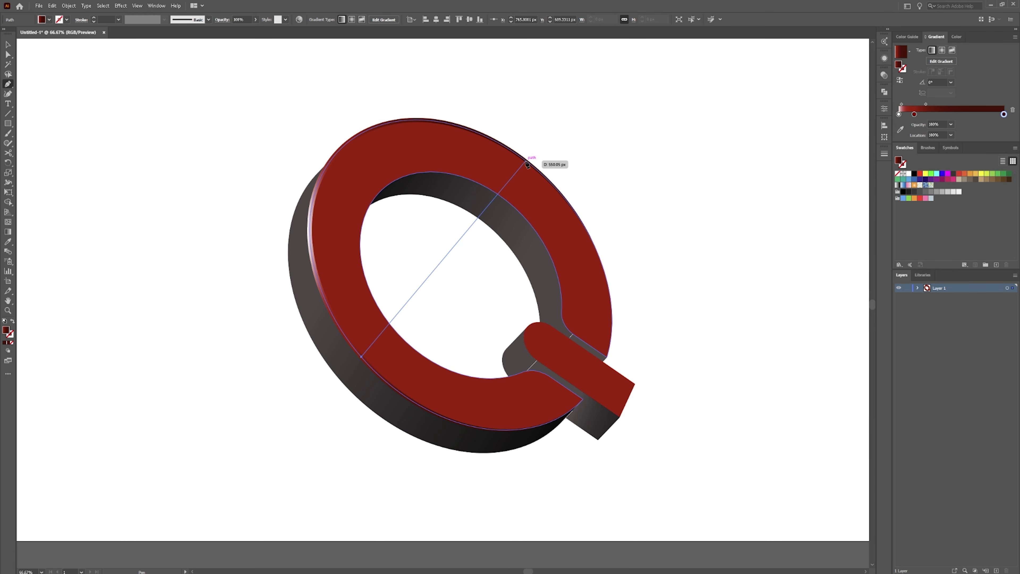
pyautogui.moveTo(527, 163); pyautogui.dragTo(765, 203)
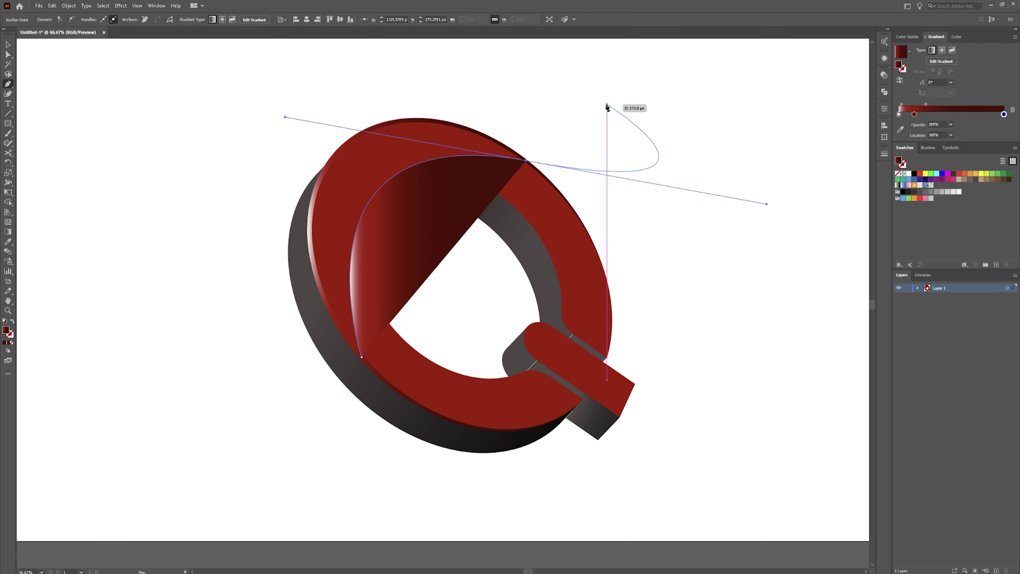
pyautogui.click(537, 70)
pyautogui.click(283, 56)
pyautogui.click(179, 241)
pyautogui.click(209, 328)
pyautogui.click(316, 369)
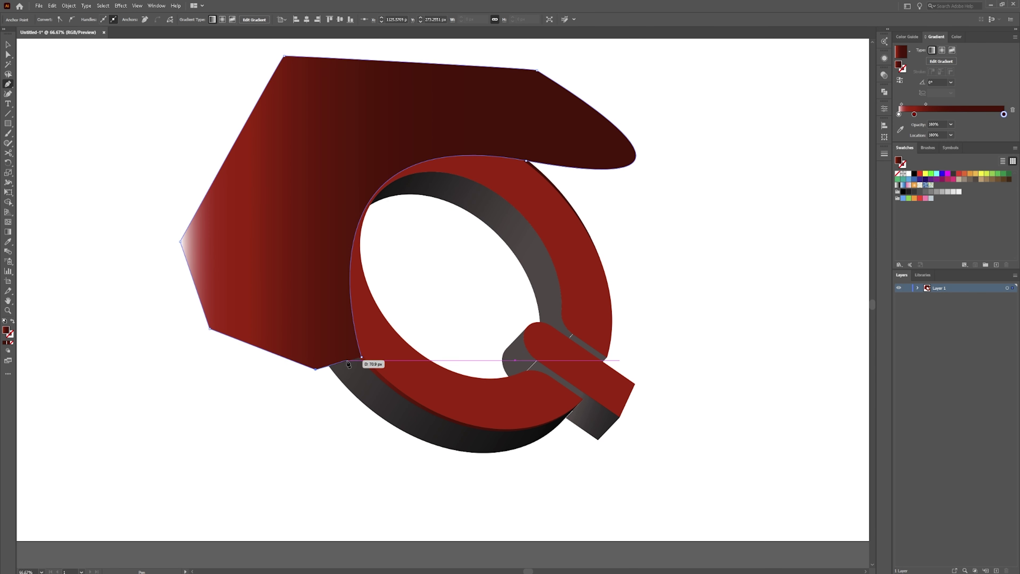
pyautogui.click(361, 357)
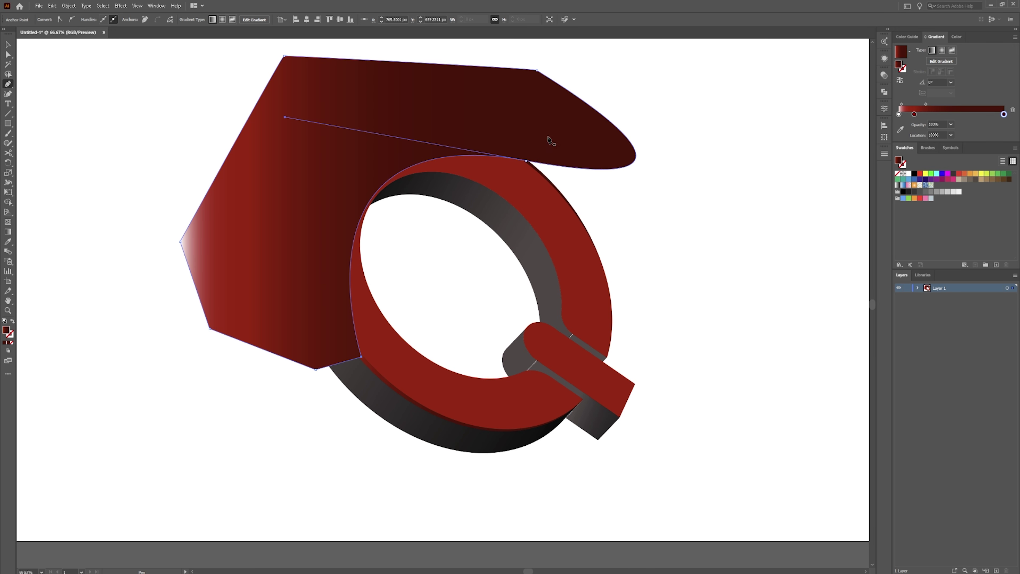
# Step: Select the drawn shape with the red ring face and remove the part outside the ring using Shape Builder
pyautogui.press('a')
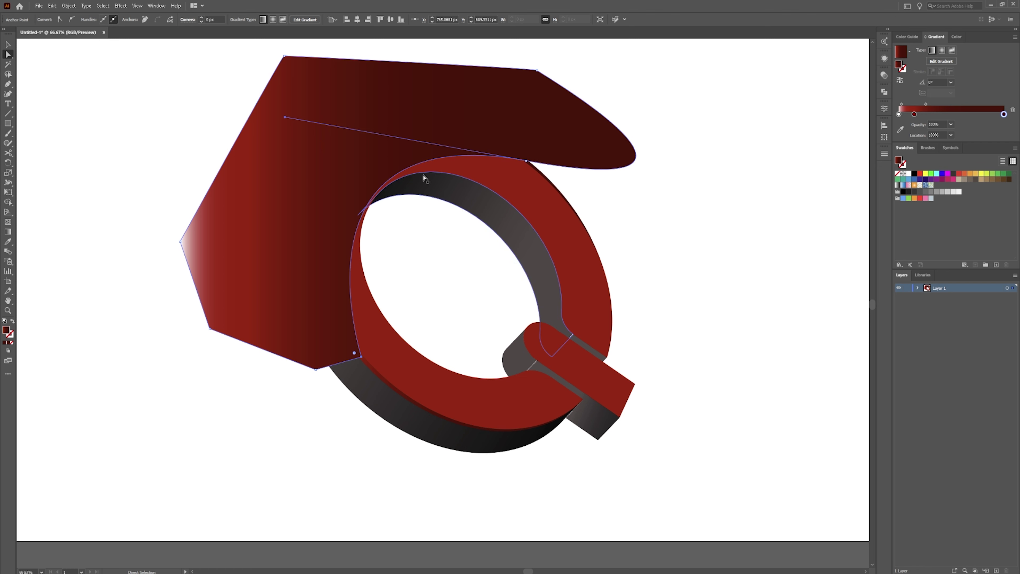
pyautogui.keyDown('shift'); pyautogui.click(498, 179); pyautogui.keyUp('shift')
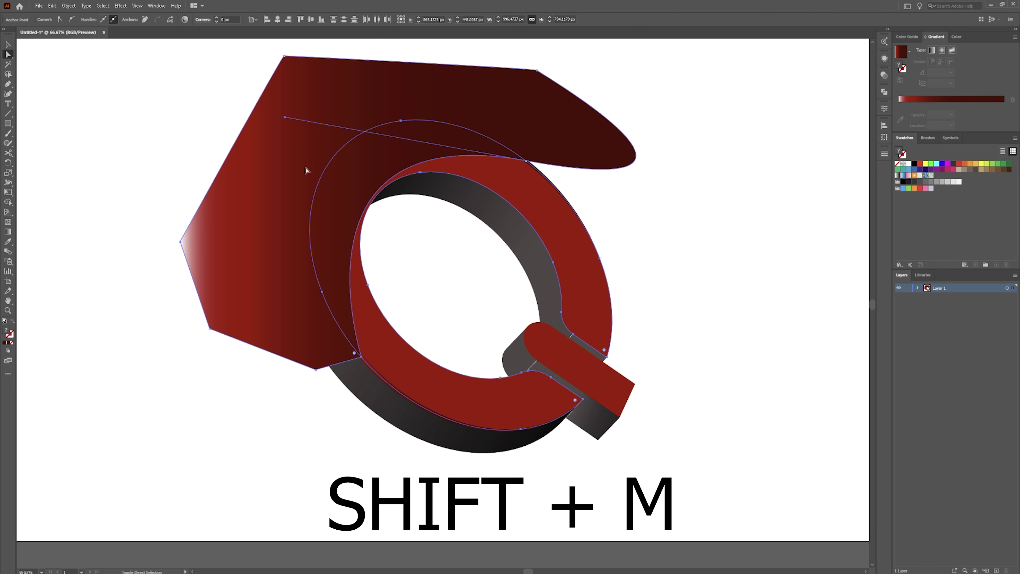
pyautogui.hotkey('shift', 'm')
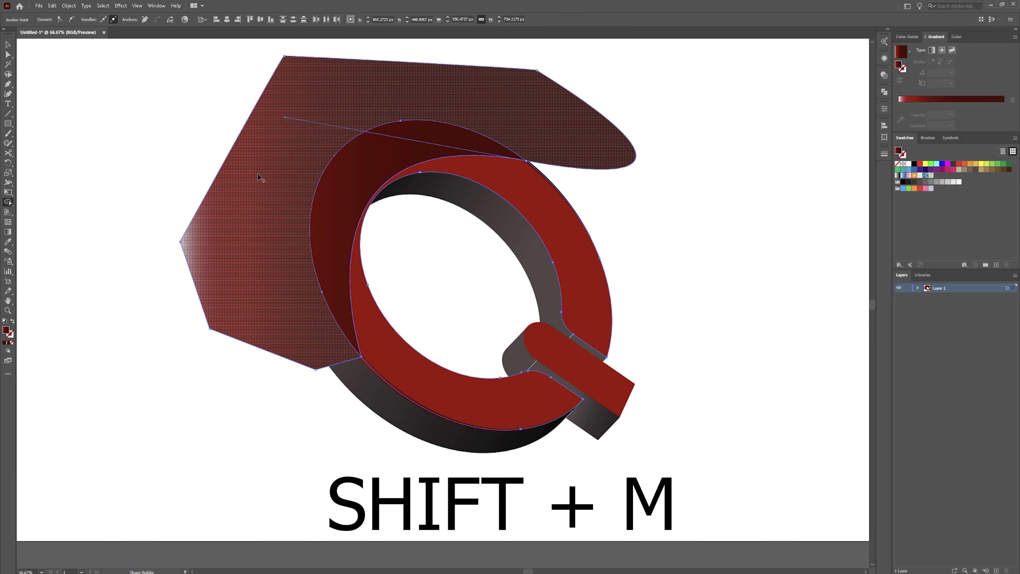
pyautogui.moveTo(259, 177)
pyautogui.mouseDown()
pyautogui.moveTo(339, 331)
pyautogui.moveTo(272, 368)
pyautogui.mouseUp()
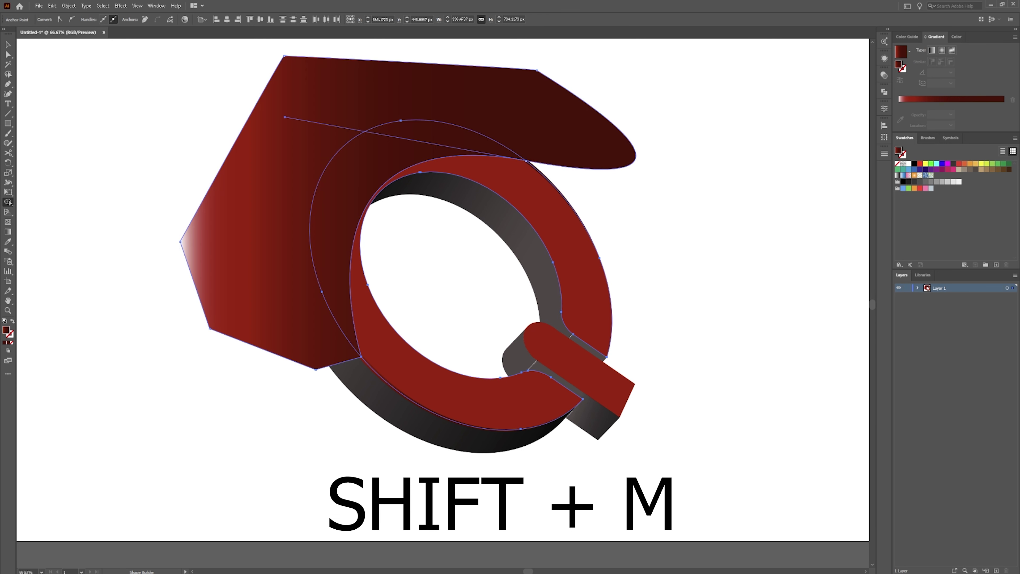
pyautogui.keyDown('alt'); pyautogui.click(243, 244); pyautogui.keyUp('alt')
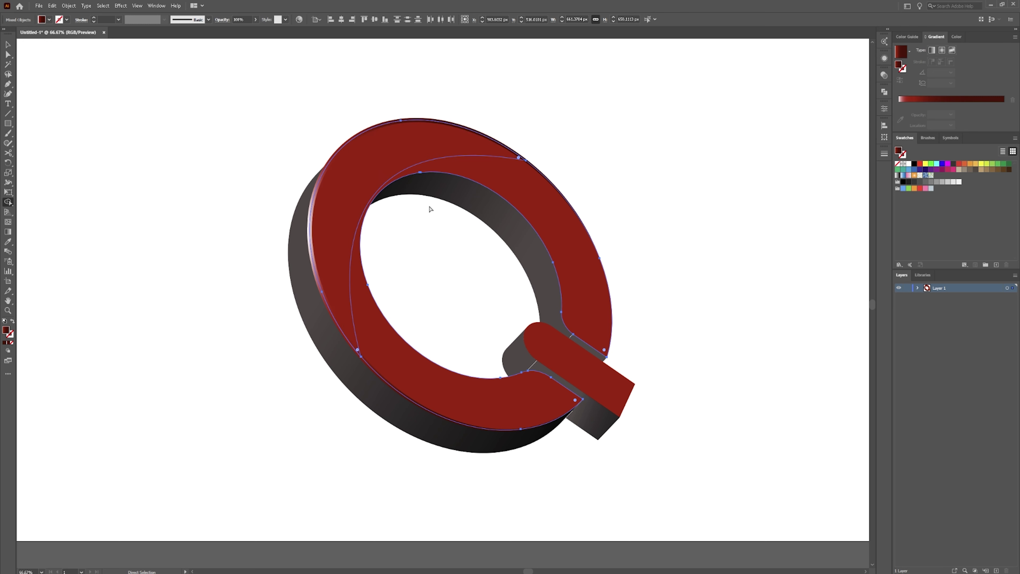
pyautogui.hotkey('ctrl', 'shift', 'z')
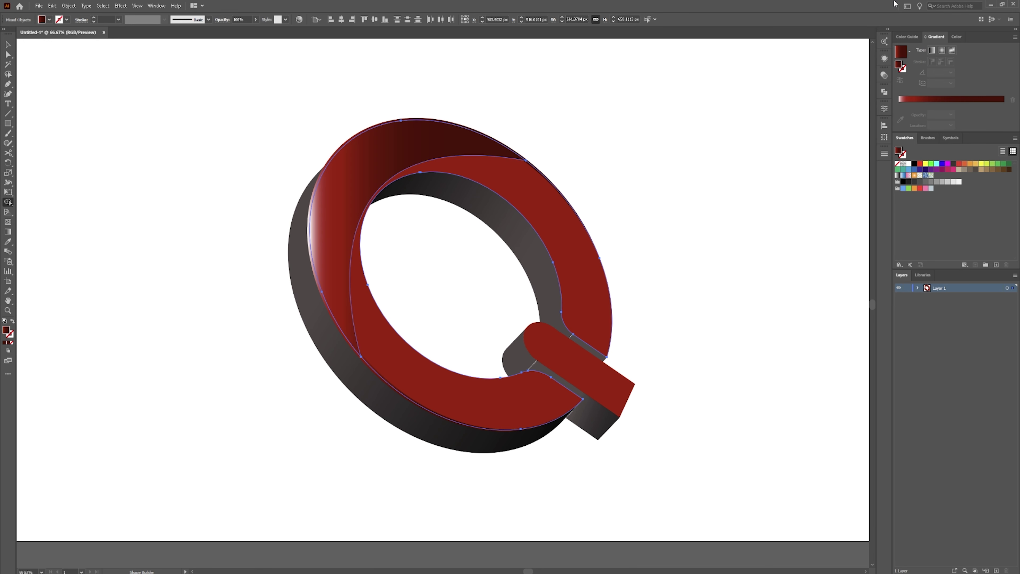
# Step: Try to fill the curved shape and ring face with a white-to-black gradient whose start stop is white at 0% opacity
pyautogui.click(905, 52)
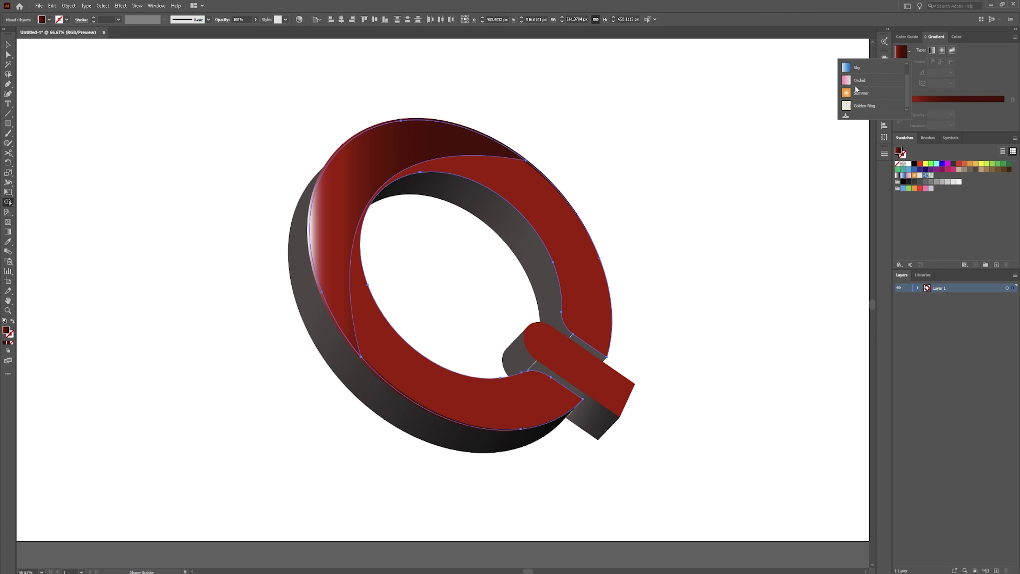
pyautogui.click(859, 68)
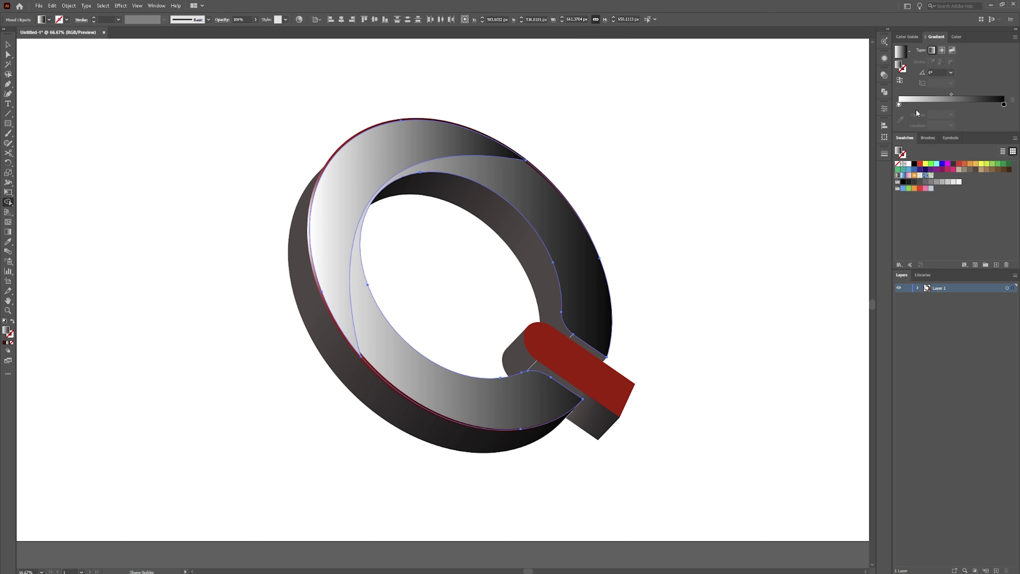
pyautogui.doubleClick(898, 104)
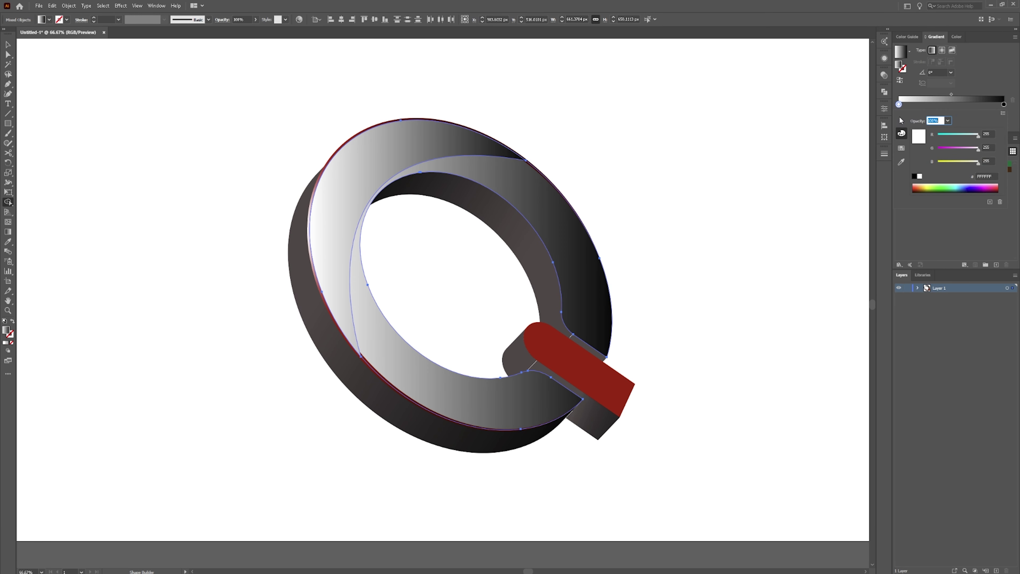
pyautogui.click(915, 177)
pyautogui.click(946, 120)
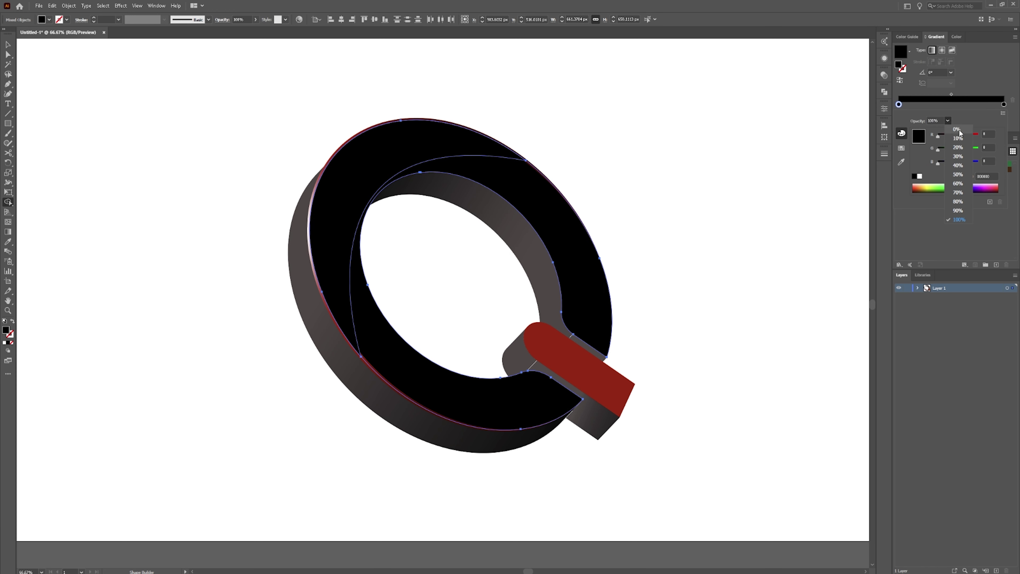
pyautogui.click(959, 187)
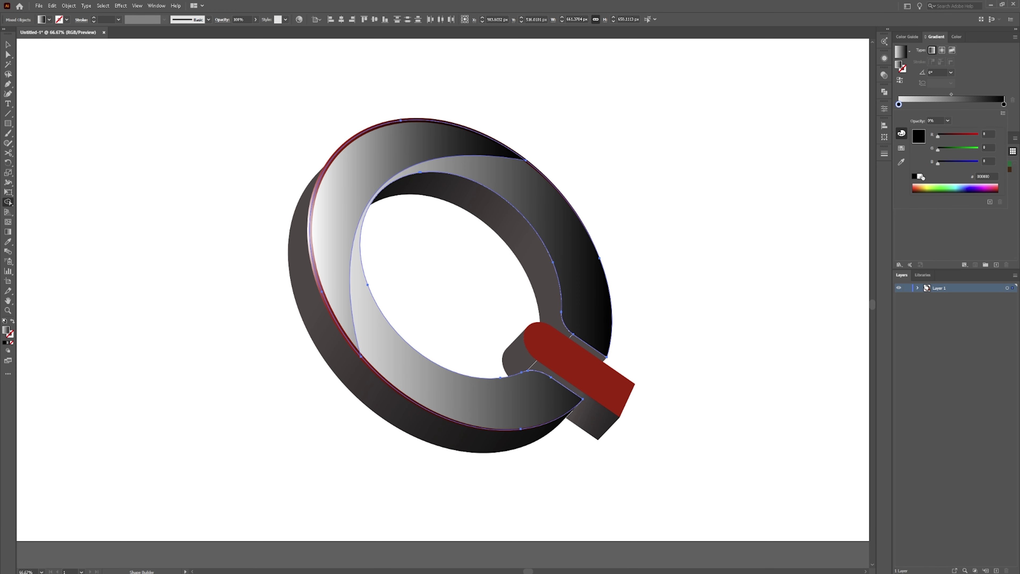
pyautogui.click(921, 176)
pyautogui.press('Escape')
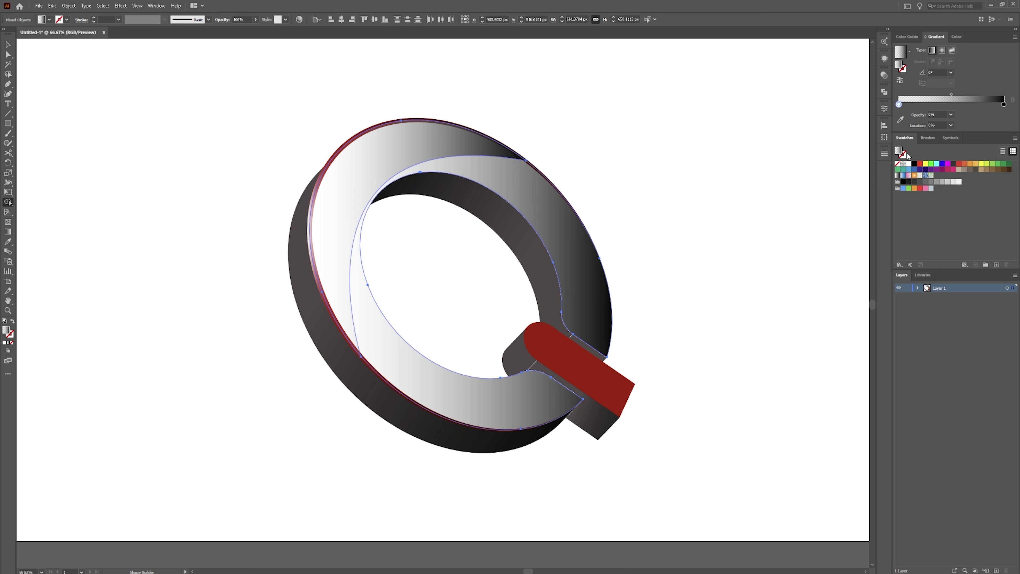
# Step: Try to recolor the black end stop of the gradient on the two selected shapes to white
pyautogui.click(901, 119)
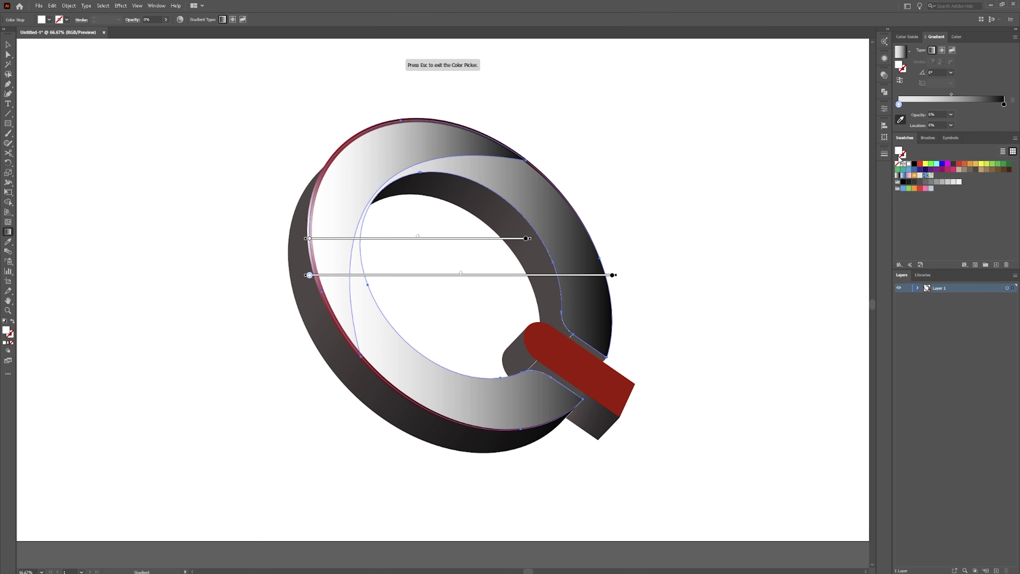
pyautogui.click(911, 167)
pyautogui.click(1004, 104)
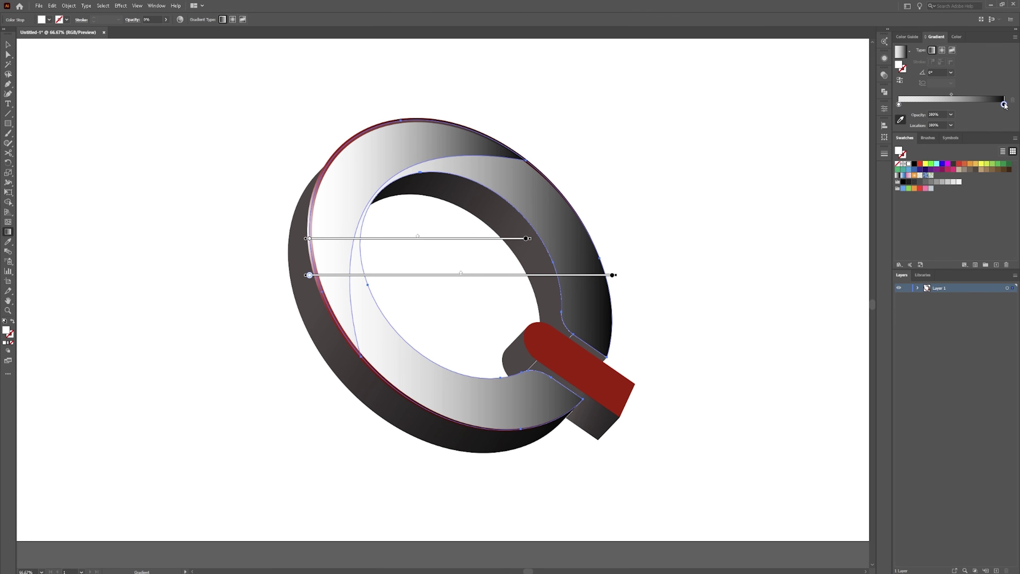
pyautogui.click(899, 104)
pyautogui.click(1004, 110)
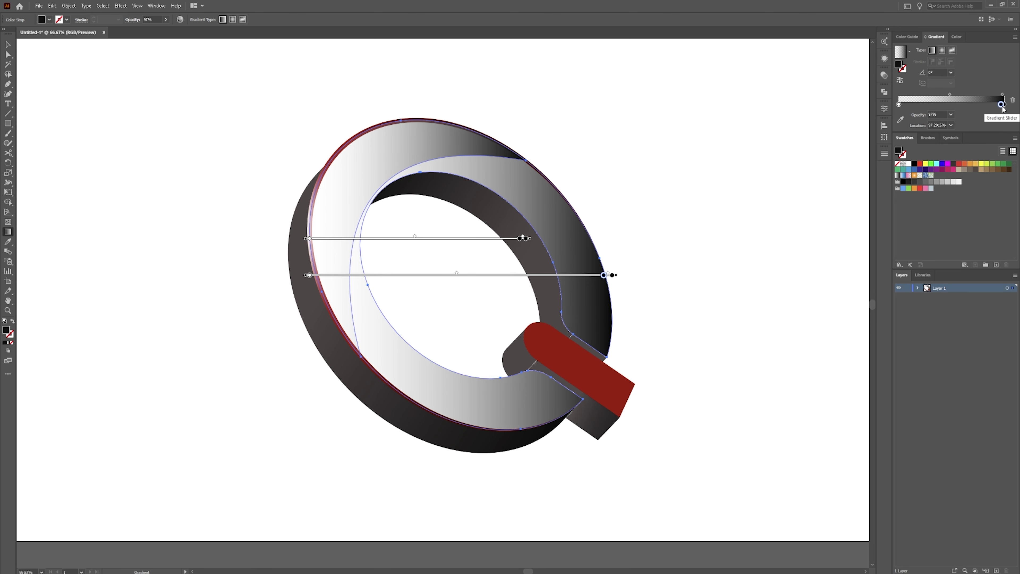
pyautogui.doubleClick(1004, 106)
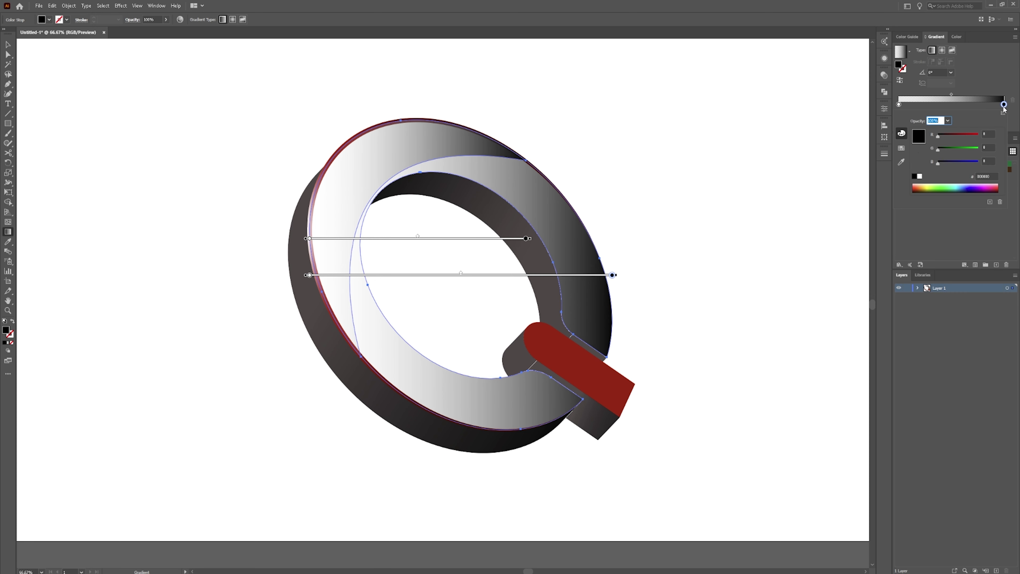
pyautogui.click(920, 176)
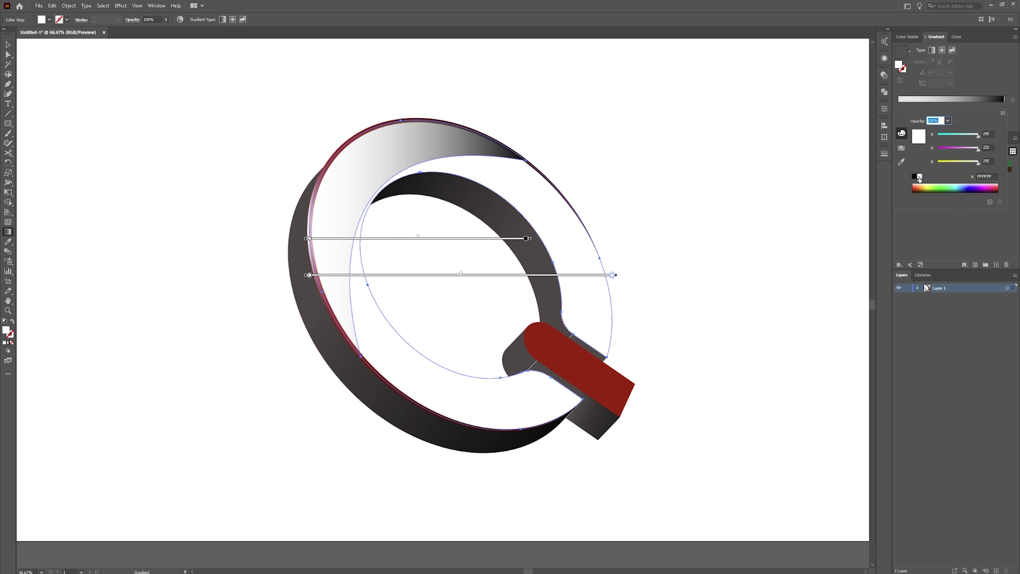
pyautogui.click(962, 106)
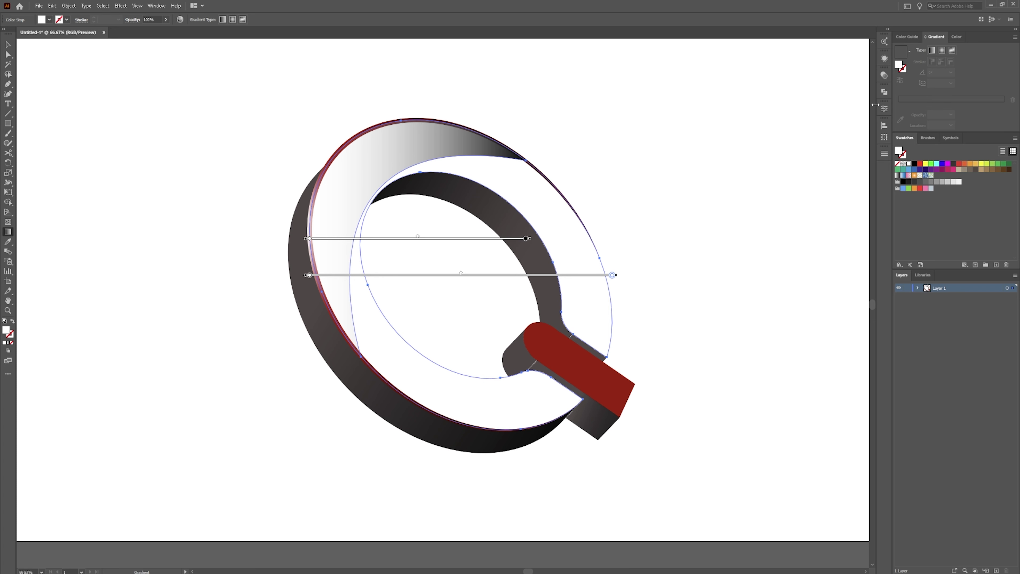
pyautogui.click(533, 209)
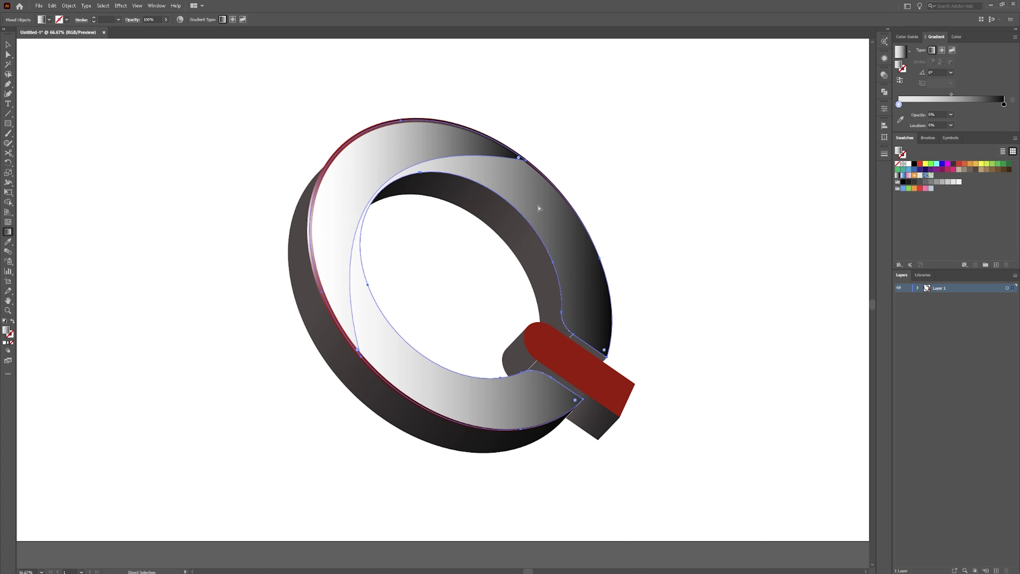
# Step: Undo the gradient changes on the curved shape and the ring face
pyautogui.hotkey('ctrl', 'z')
pyautogui.hotkey('ctrl', 'z')
pyautogui.hotkey('ctrl', 'shift', 'z')
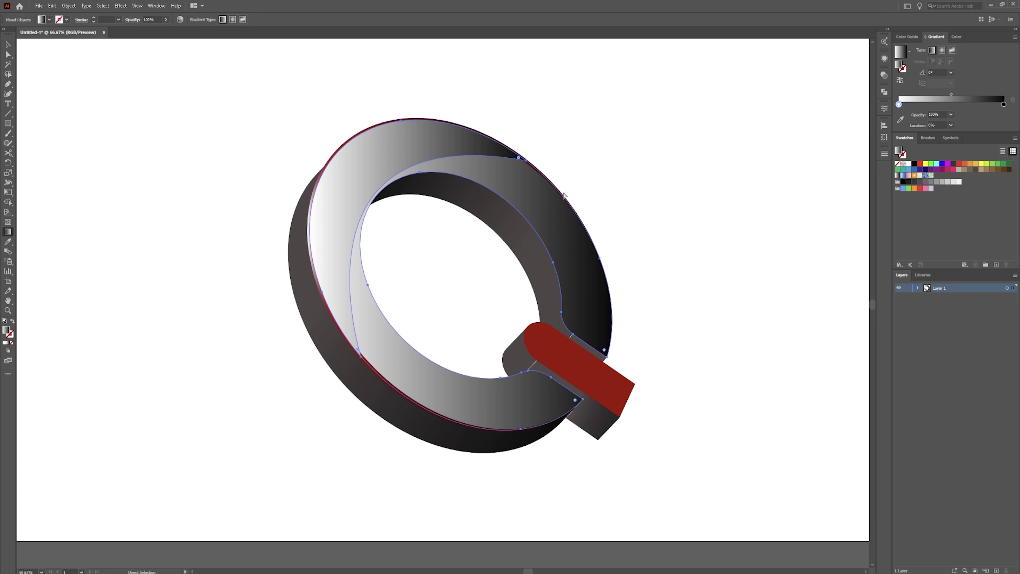
pyautogui.hotkey('ctrl', 'z')
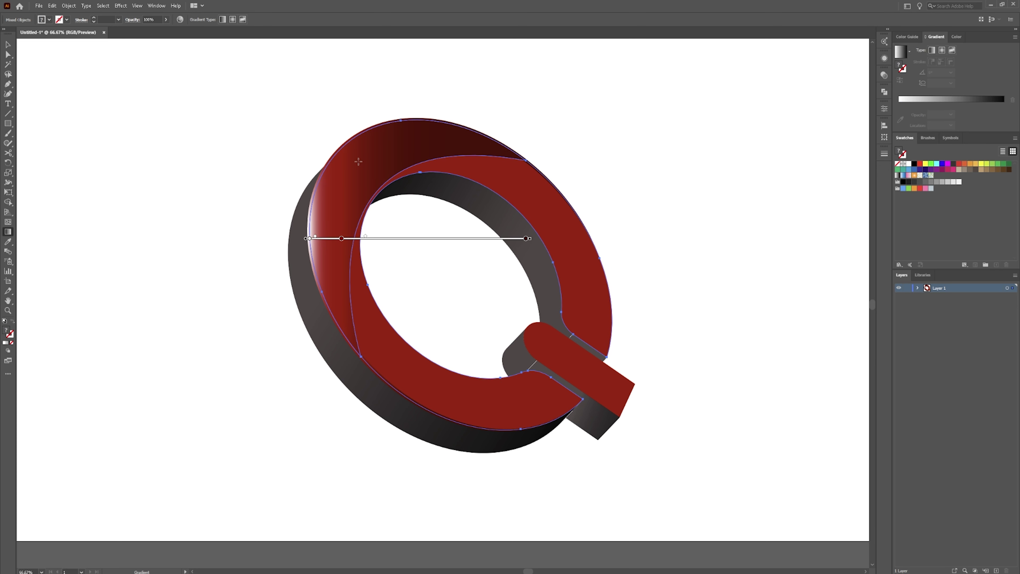
# Step: Select only the curved shading shape on the ring and fill it with the preset white-to-black linear gradient
pyautogui.press('v')
pyautogui.click(253, 104)
pyautogui.press('a')
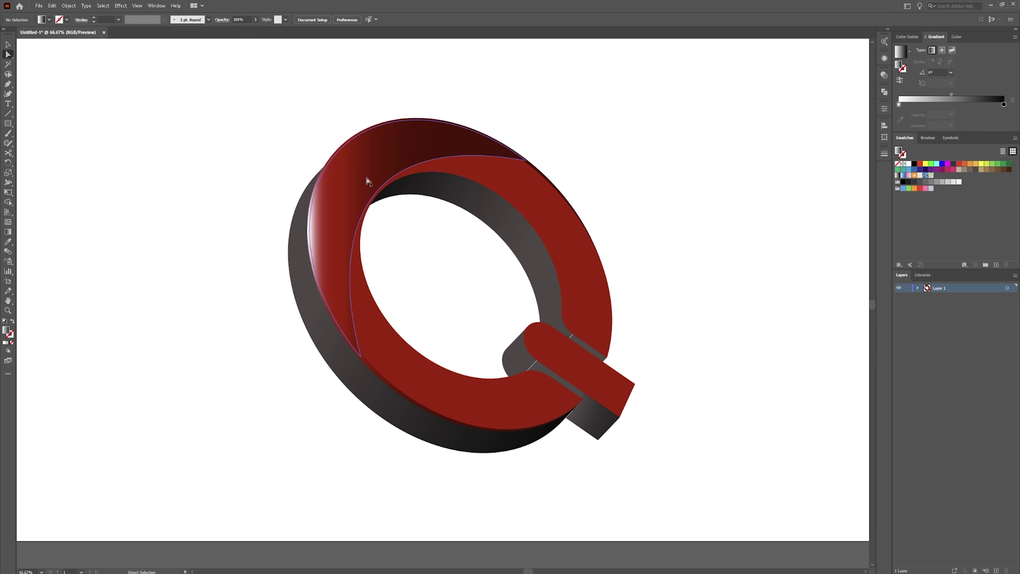
pyautogui.click(369, 180)
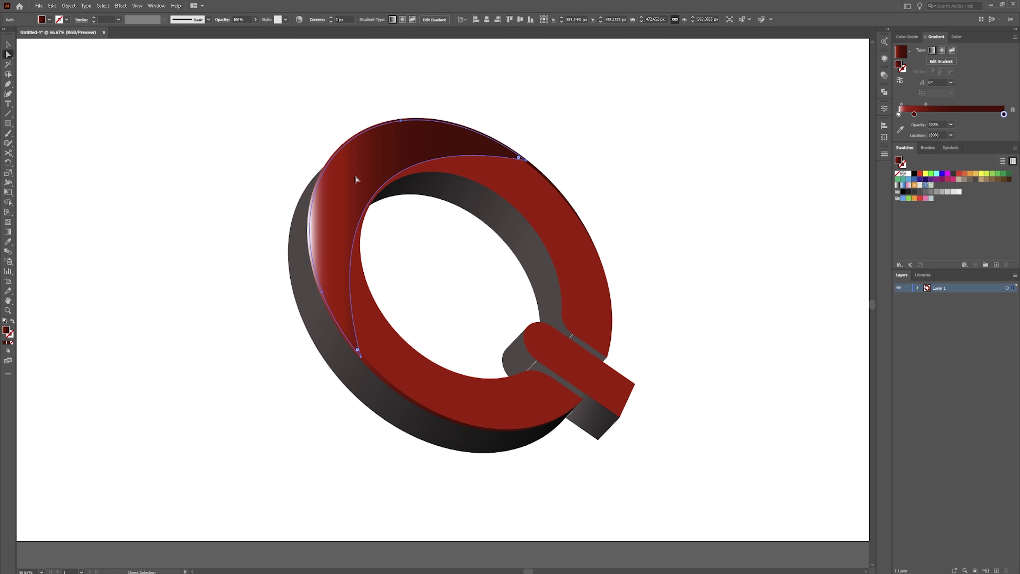
pyautogui.click(910, 52)
pyautogui.click(865, 68)
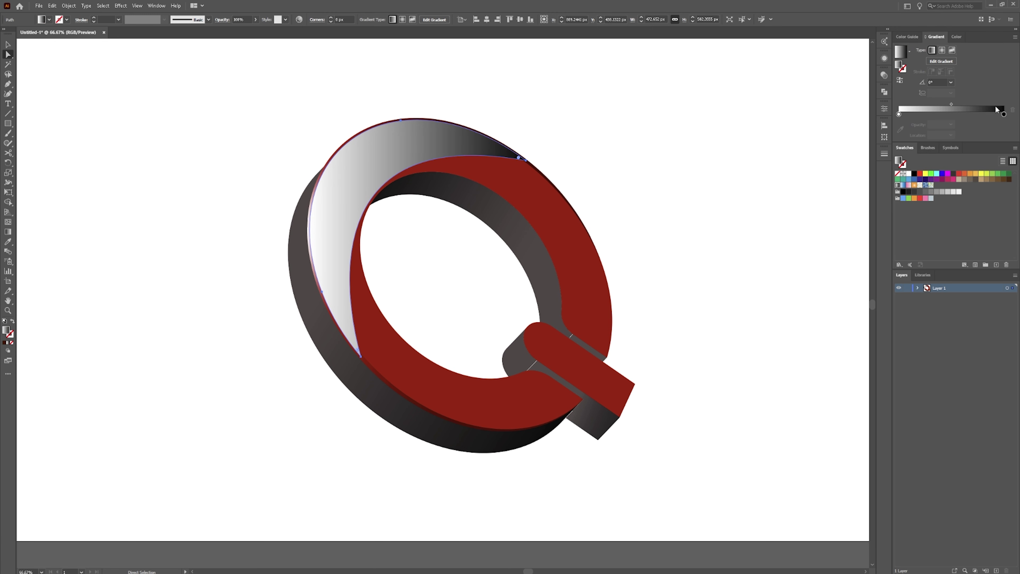
# Step: Make the shape's gradient end stop white with reduced opacity and set the white start stop to 0% opacity
pyautogui.click(1003, 115)
pyautogui.doubleClick(1003, 115)
pyautogui.click(919, 186)
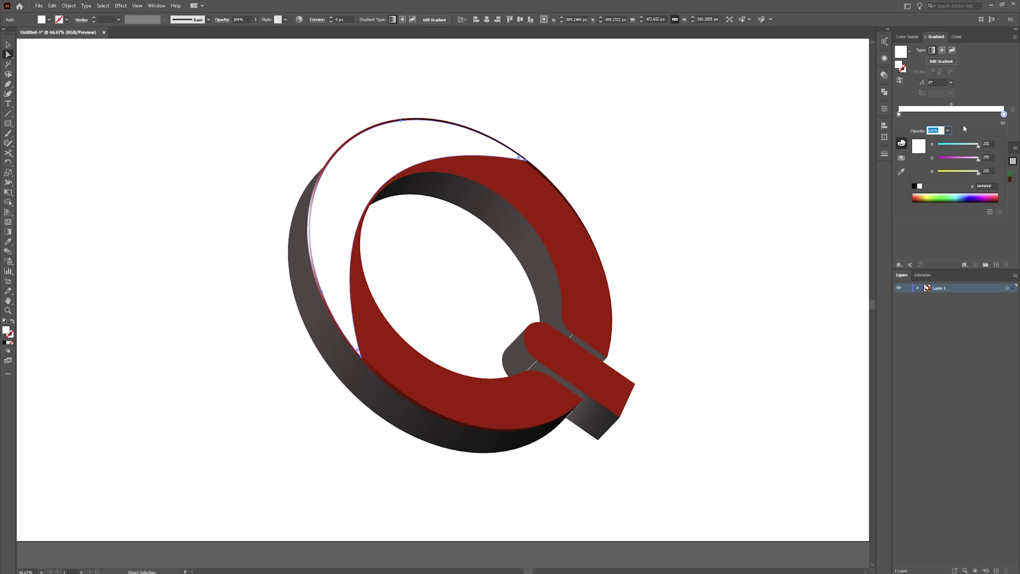
pyautogui.press('Escape')
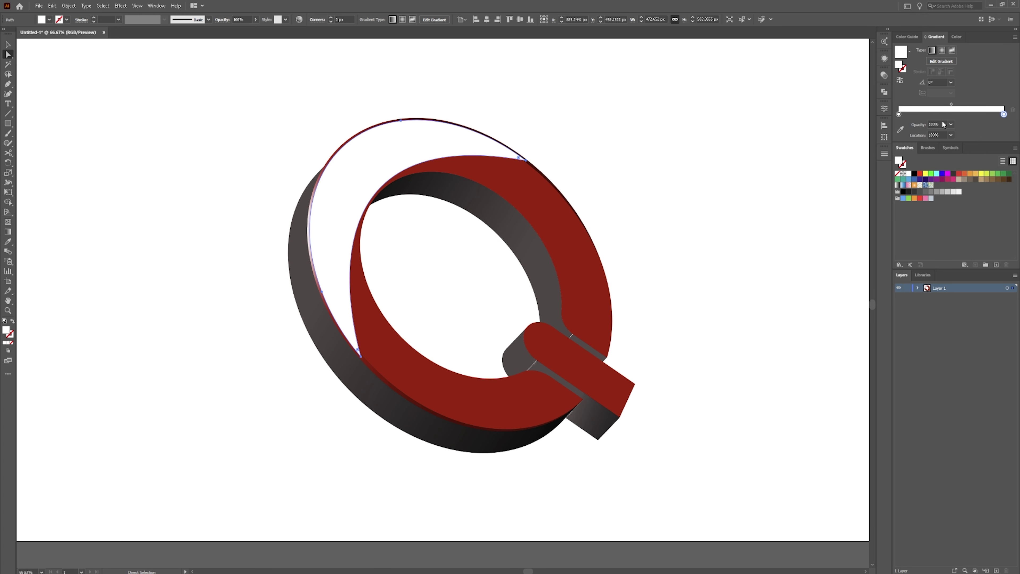
pyautogui.click(951, 125)
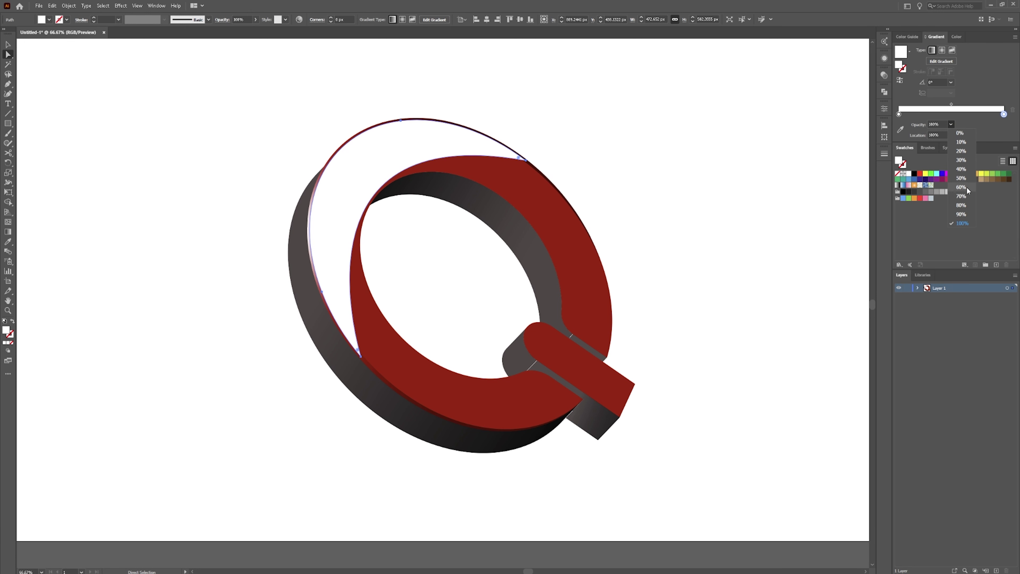
pyautogui.click(964, 159)
pyautogui.click(899, 114)
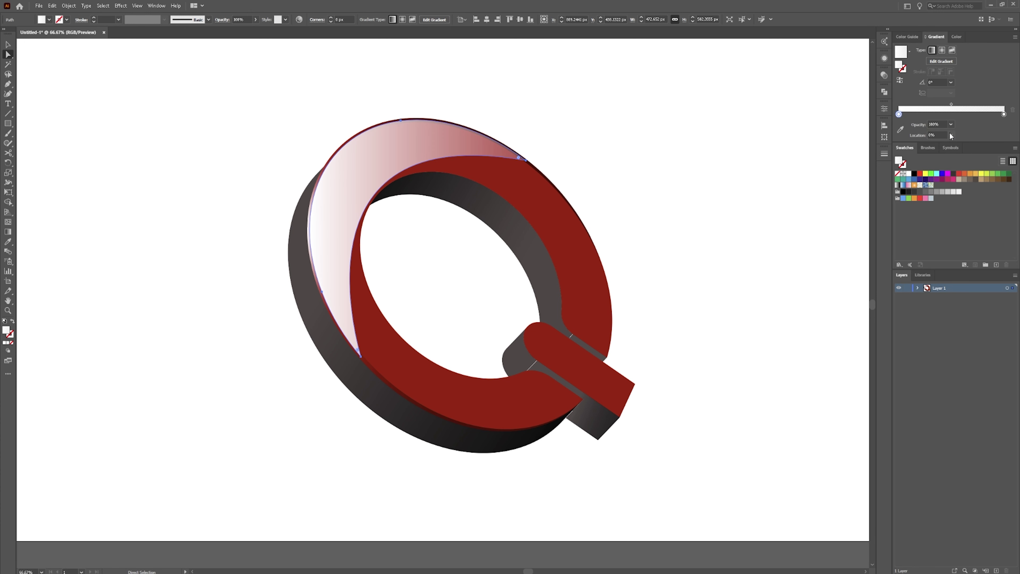
pyautogui.click(951, 124)
pyautogui.click(972, 129)
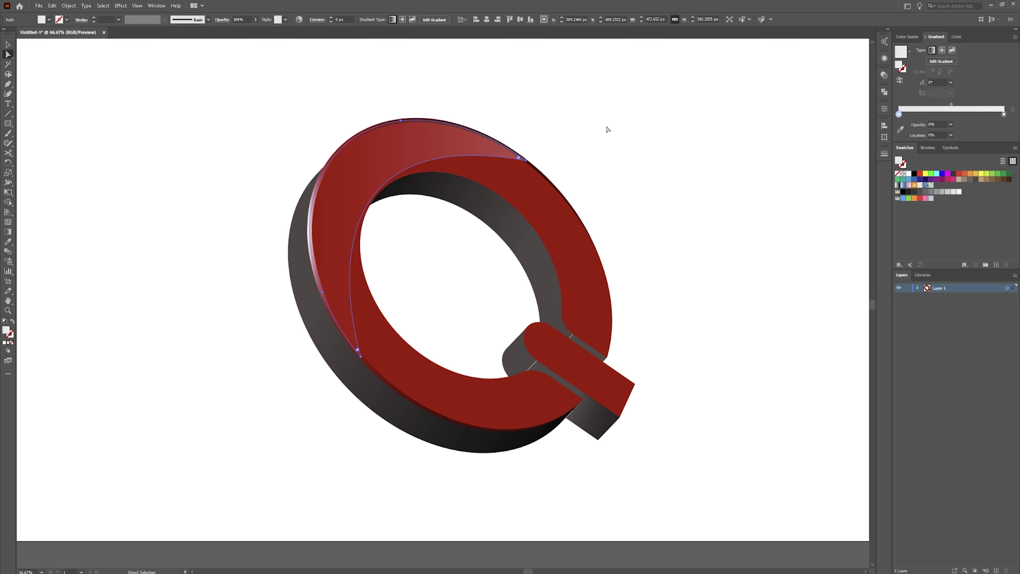
# Step: Redirect the shape's gradient so it fades from the ring's outer left edge toward the inside of the hole, and deselect
pyautogui.press('g')
pyautogui.moveTo(335, 141)
pyautogui.mouseDown()
pyautogui.moveTo(410, 173)
pyautogui.moveTo(446, 205)
pyautogui.moveTo(360, 139)
pyautogui.moveTo(323, 162)
pyautogui.mouseUp()
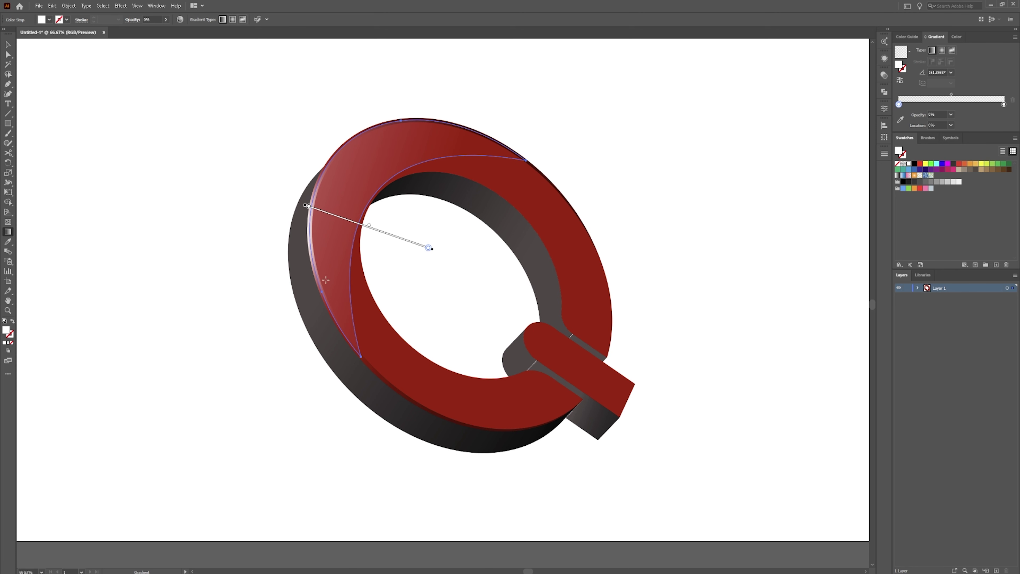
pyautogui.press('v')
pyautogui.click(273, 136)
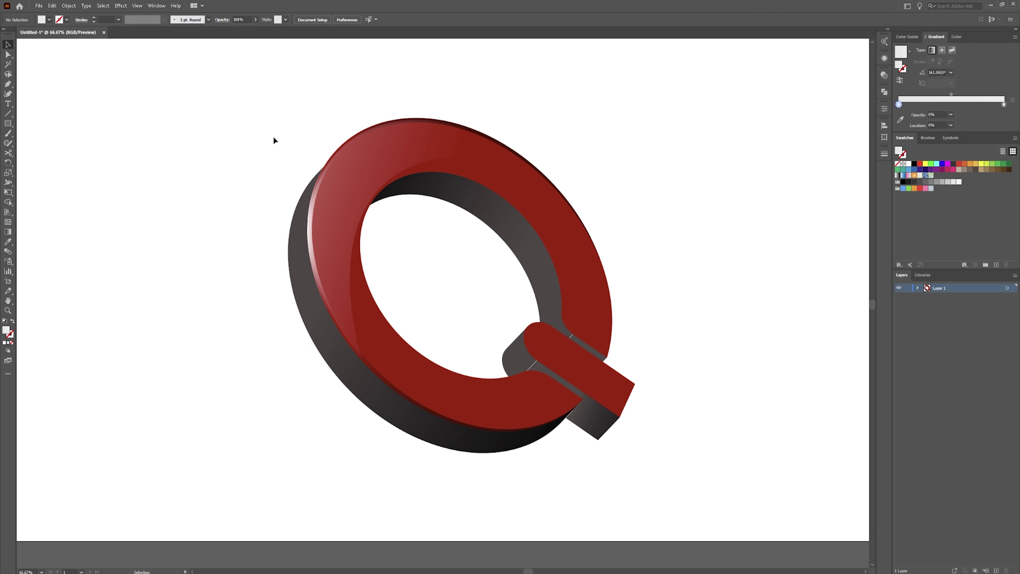
pyautogui.click(347, 226)
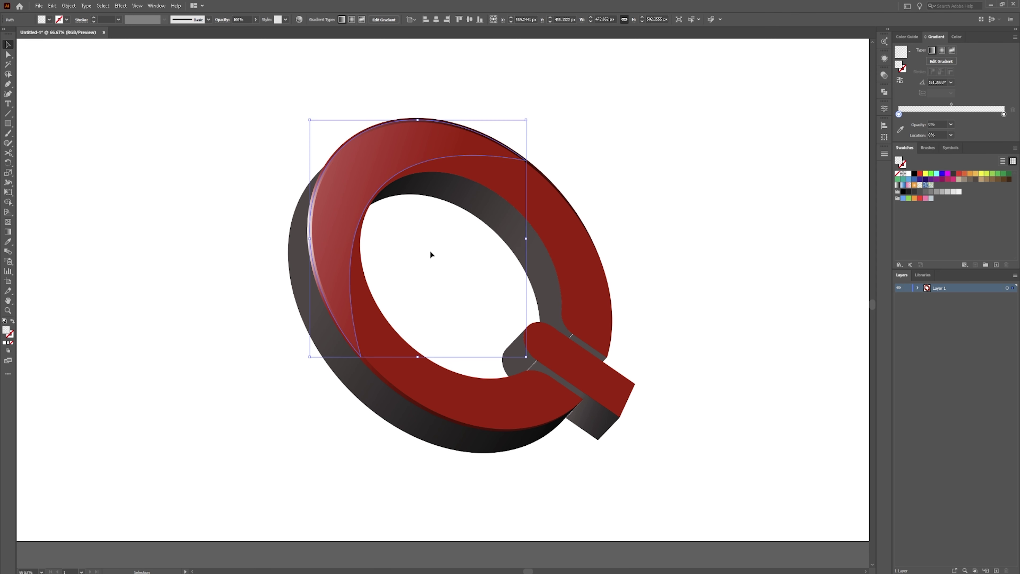
pyautogui.click(388, 250)
pyautogui.click(341, 237)
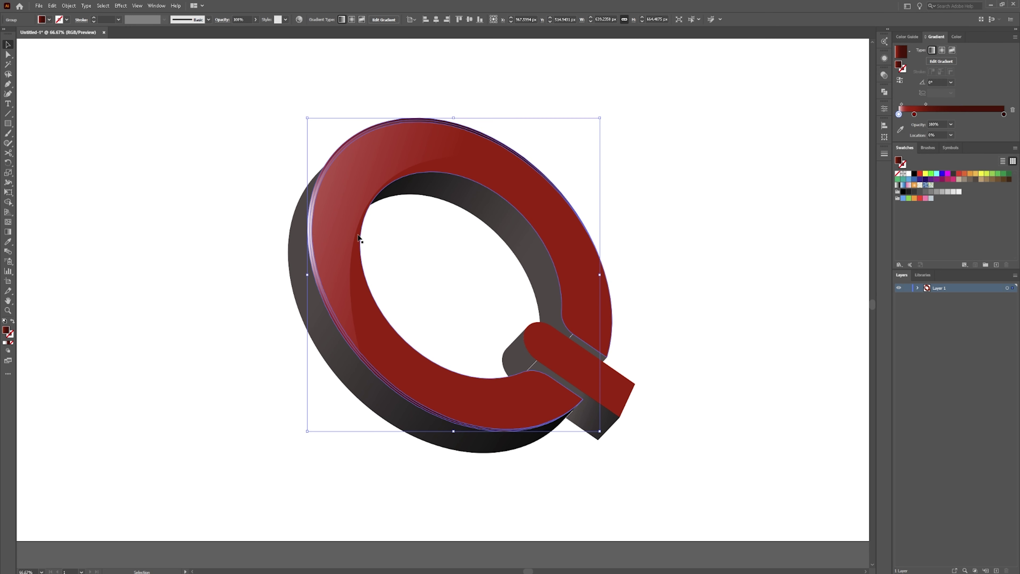
pyautogui.click(275, 216)
pyautogui.click(379, 382)
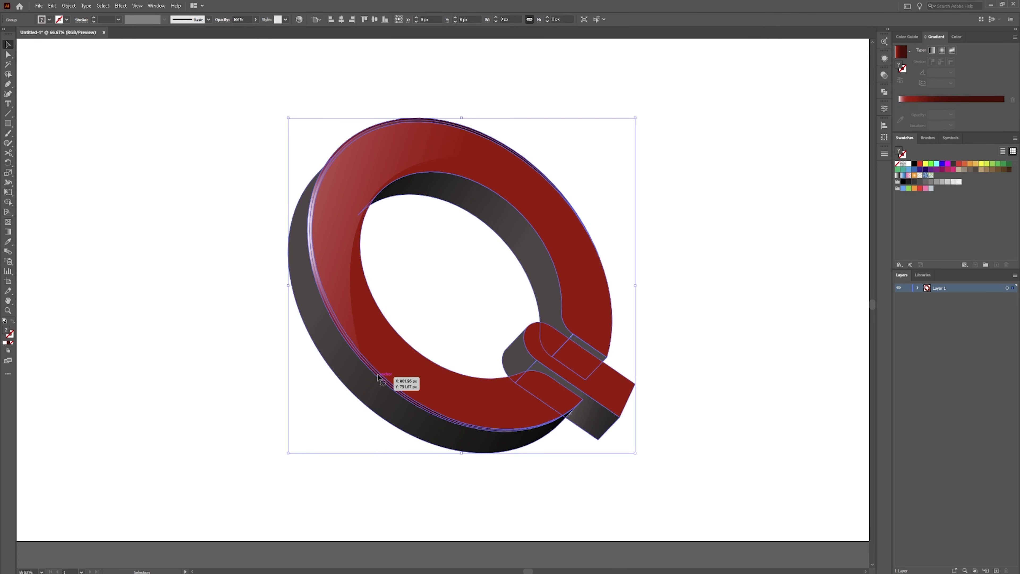
pyautogui.press('a')
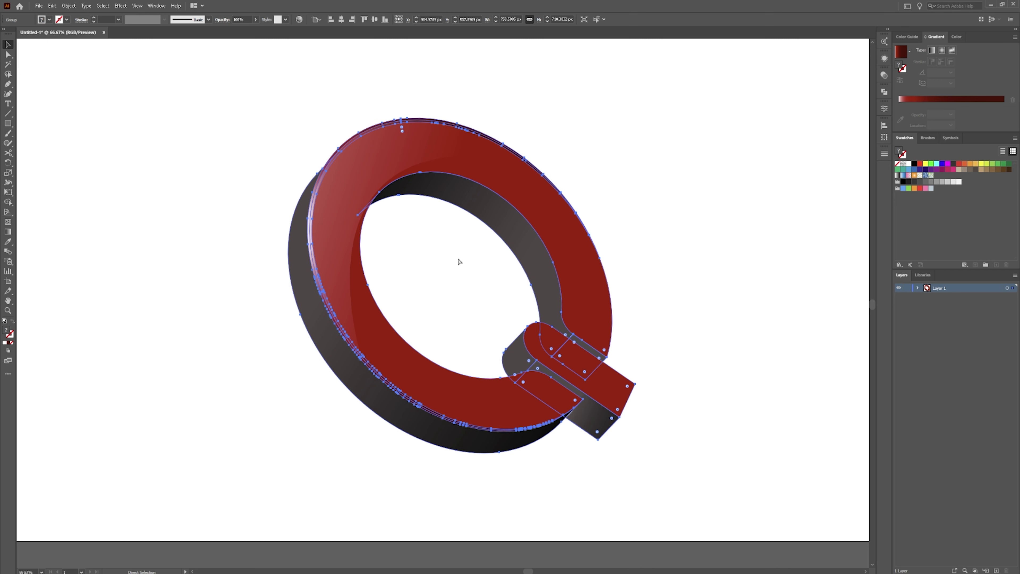
pyautogui.press('v')
pyautogui.click(198, 235)
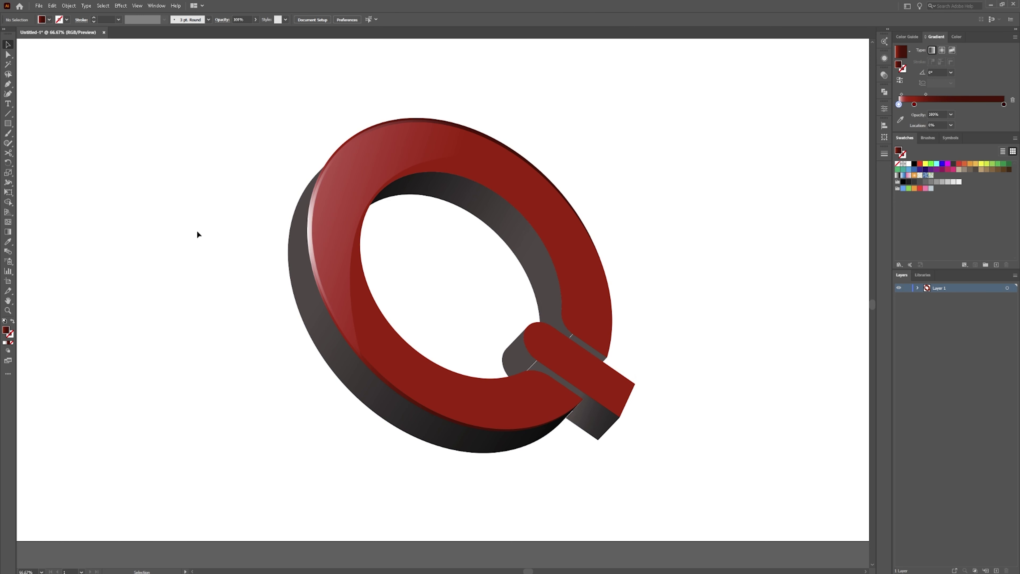
pyautogui.press('a')
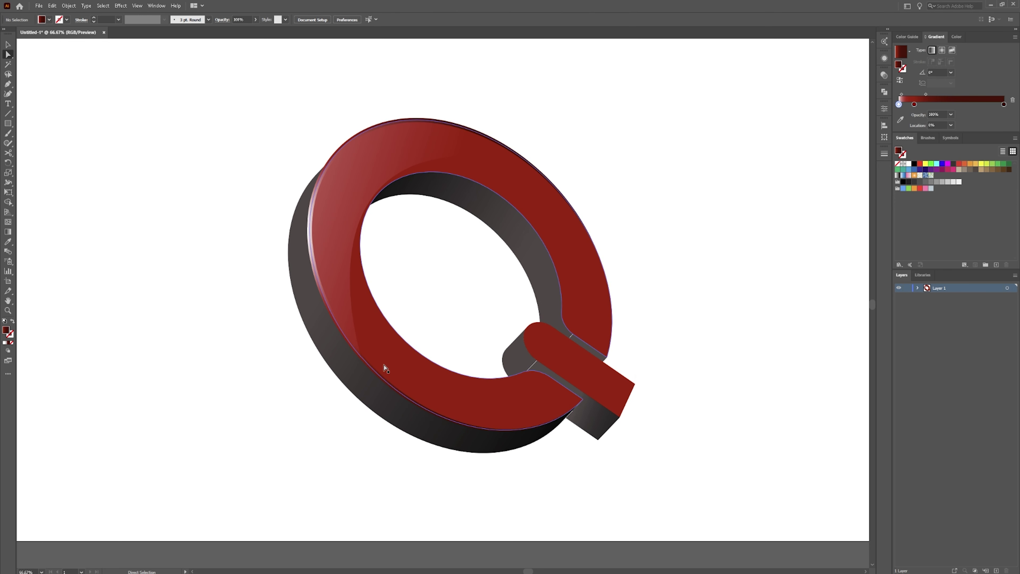
pyautogui.click(383, 384)
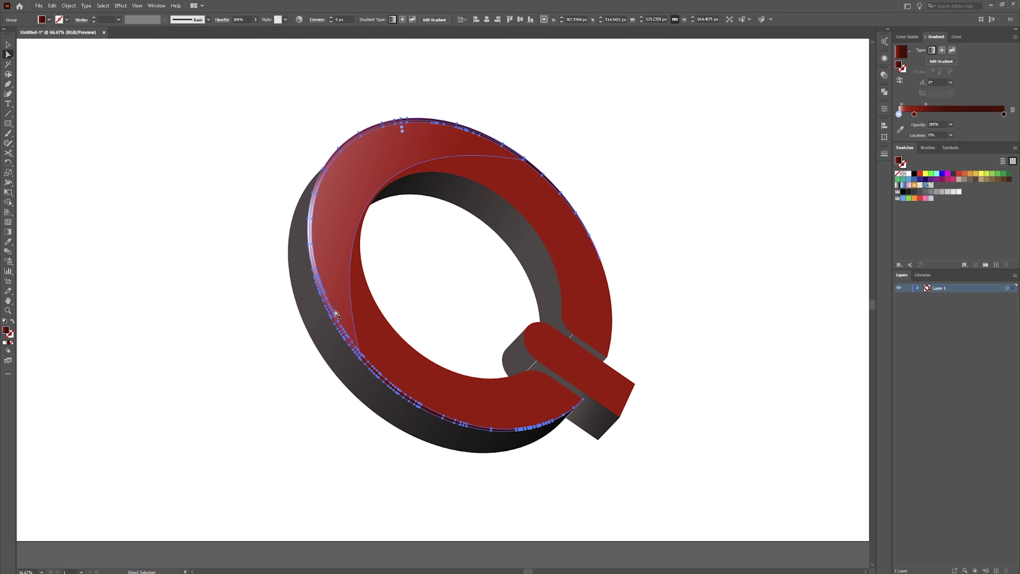
pyautogui.press('v')
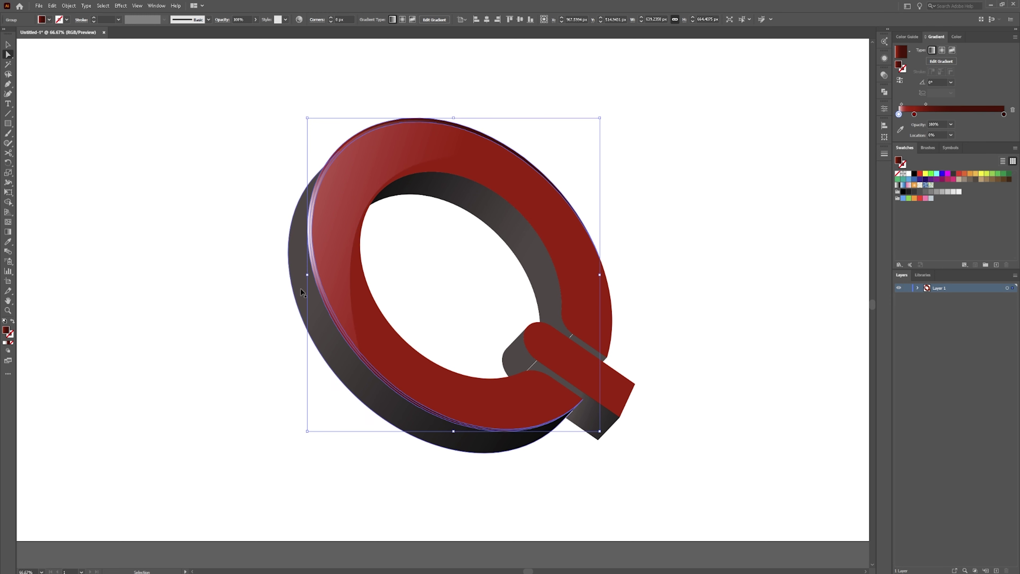
pyautogui.press('a')
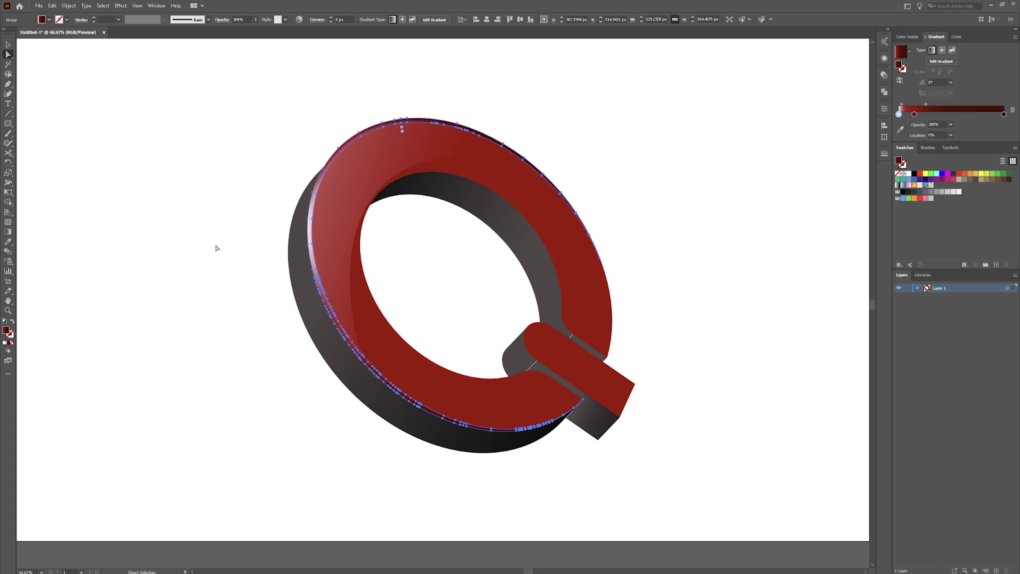
pyautogui.click(216, 247)
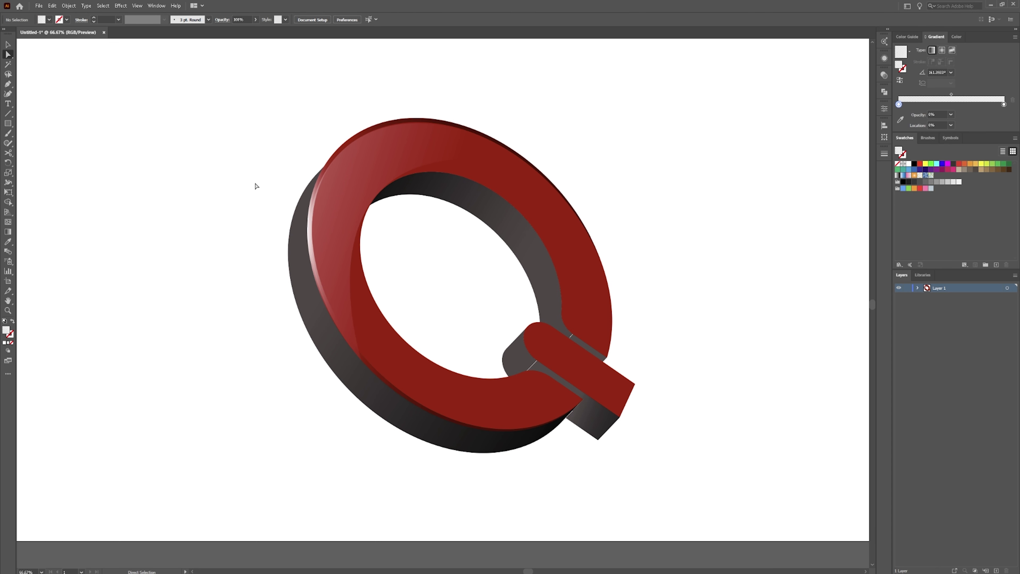
# Step: Redirect the ring highlight's gradient so it fades at a shallow angle from the ring's left side toward the hole, and deselect
pyautogui.click(355, 198)
pyautogui.press('g')
pyautogui.moveTo(308, 201)
pyautogui.mouseDown()
pyautogui.moveTo(384, 215)
pyautogui.moveTo(346, 187)
pyautogui.mouseUp()
pyautogui.moveTo(383, 232); pyautogui.dragTo(325, 212)
pyautogui.moveTo(418, 230); pyautogui.dragTo(333, 183)
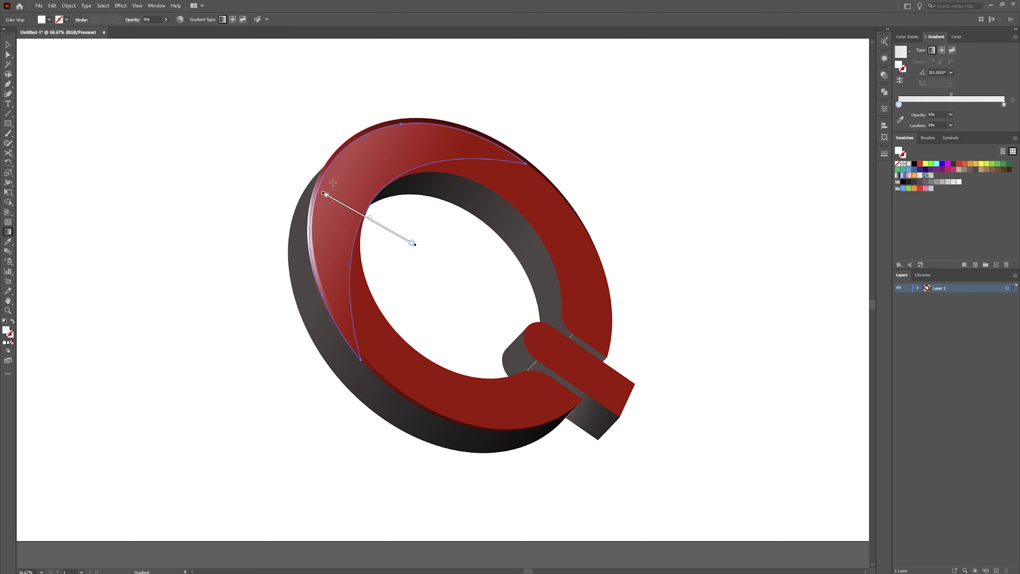
pyautogui.moveTo(410, 217); pyautogui.dragTo(349, 197)
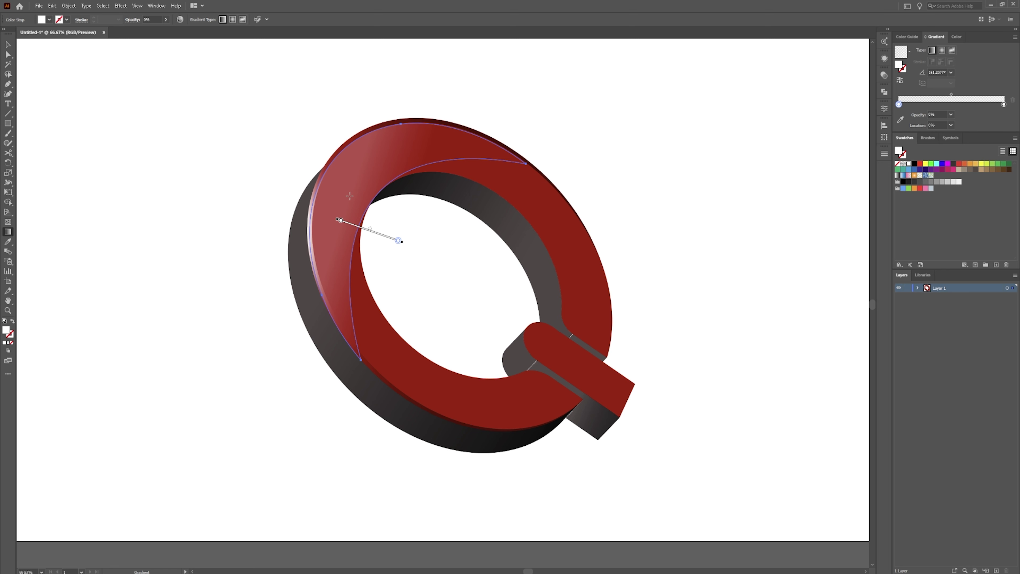
pyautogui.press('v')
pyautogui.click(254, 186)
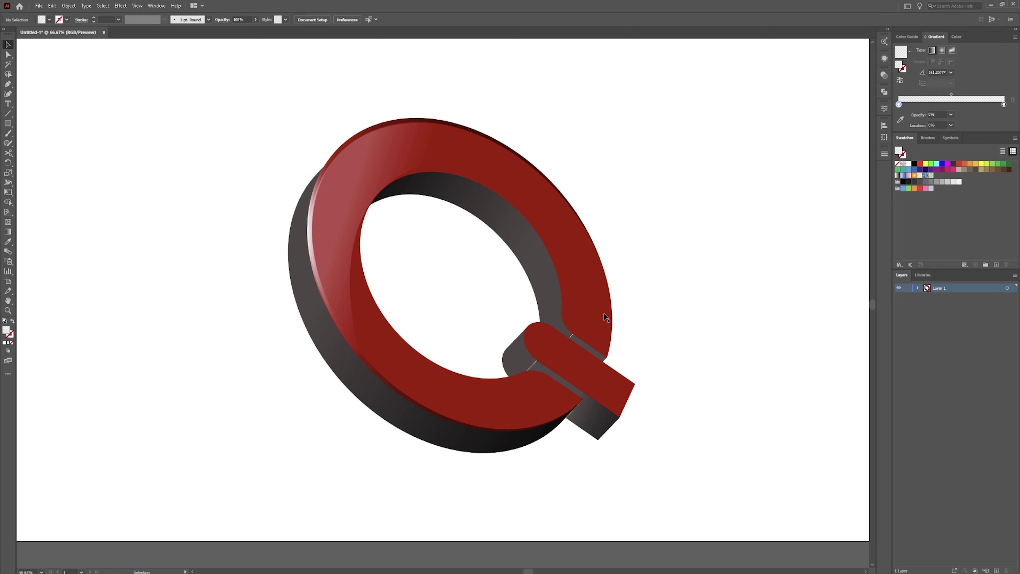
# Step: Draw a closed Pen tool shape around the tail's rounded end, with a curved edge crossing the tail's red face near its middle
pyautogui.click(560, 354)
pyautogui.click(466, 273)
pyautogui.scroll(2, 647, 360)
pyautogui.scroll(-2, 507, 345)
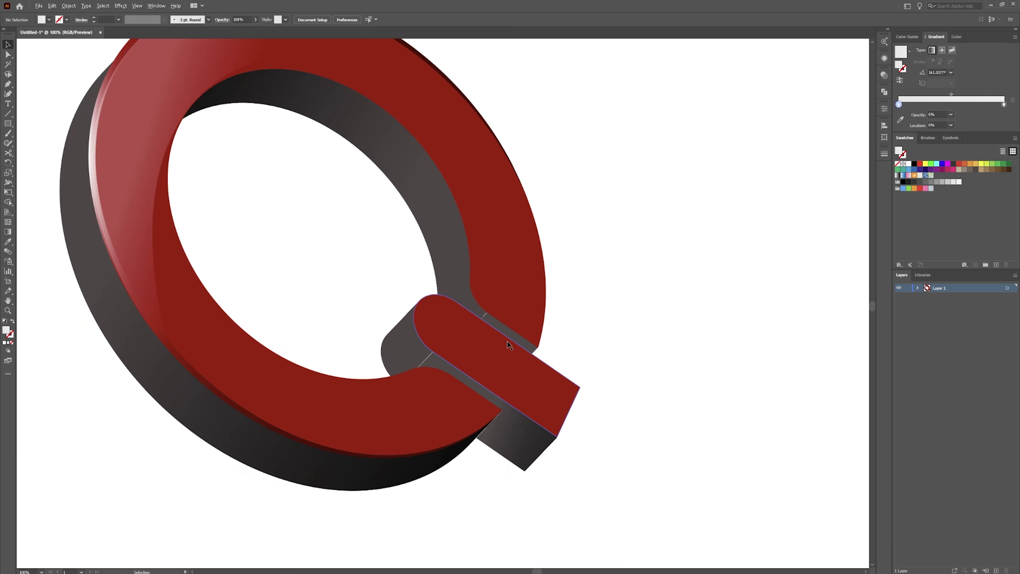
pyautogui.scroll(3, 506, 341)
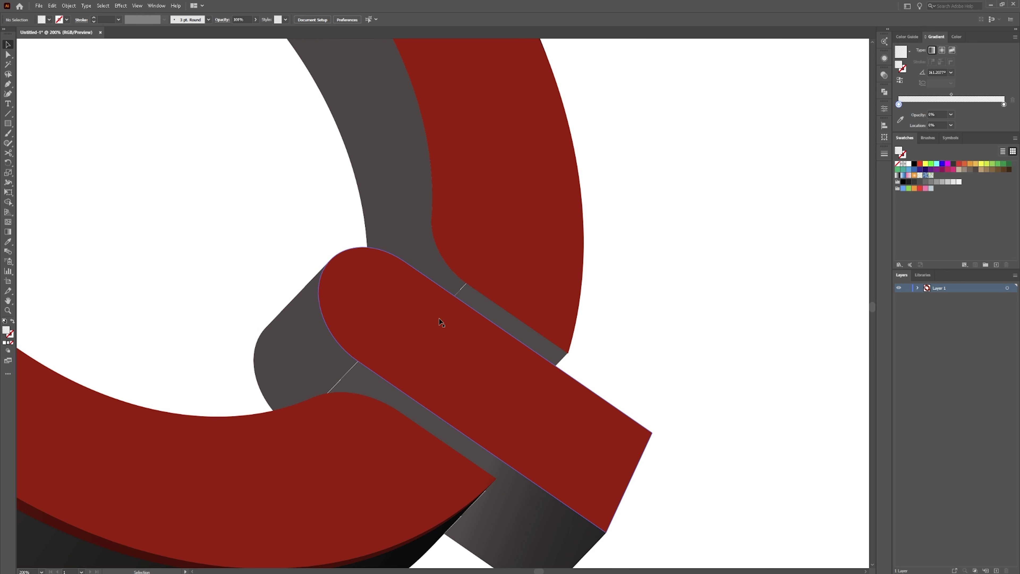
pyautogui.press('a')
pyautogui.click(442, 359)
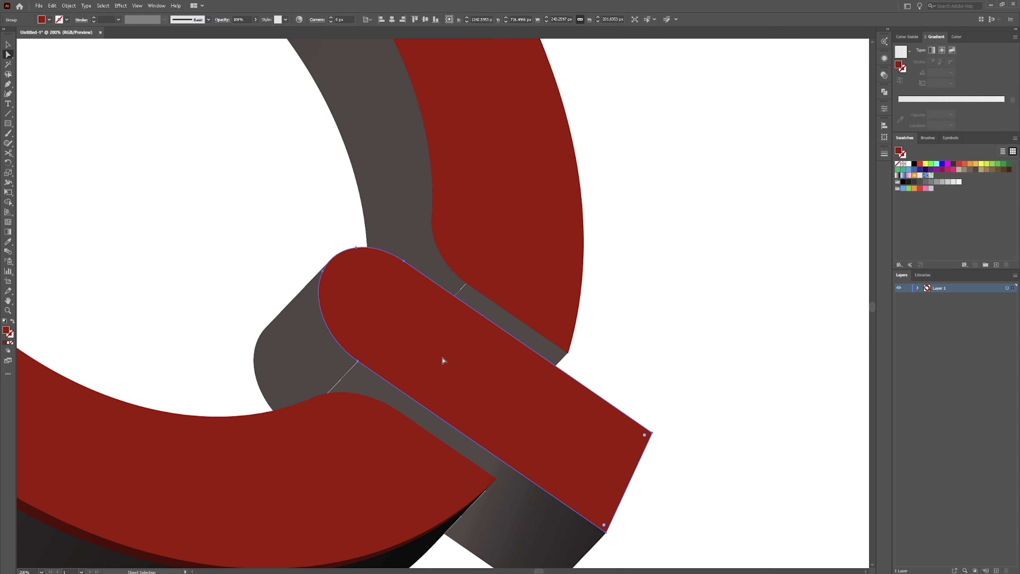
pyautogui.click(267, 275)
pyautogui.press('p')
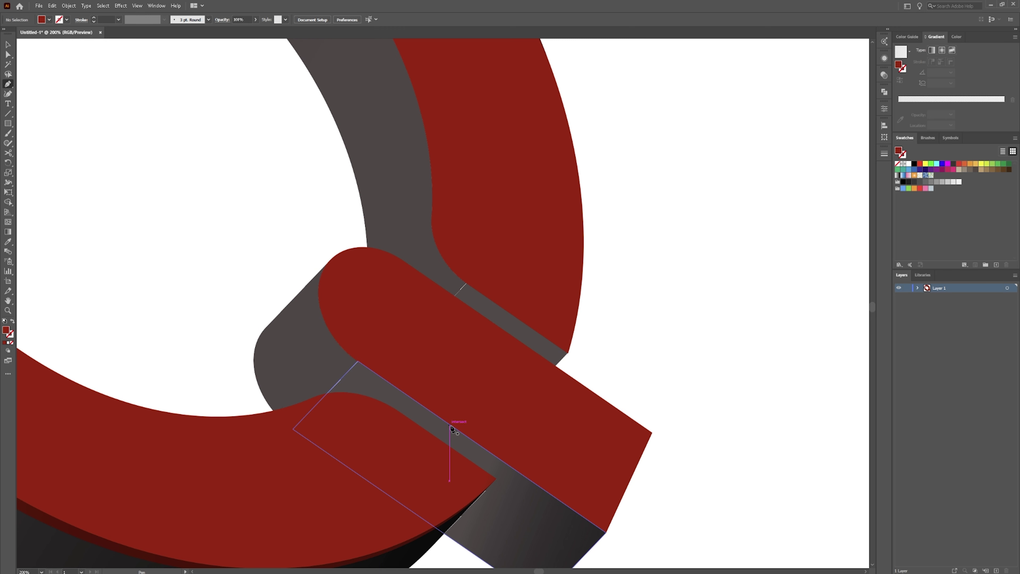
pyautogui.click(462, 433)
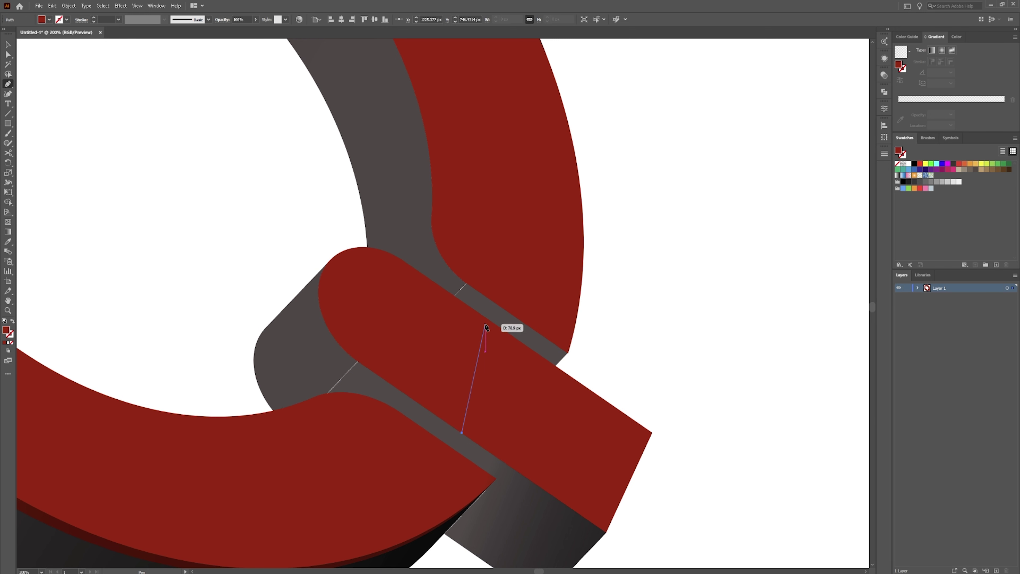
pyautogui.moveTo(491, 322); pyautogui.dragTo(580, 321)
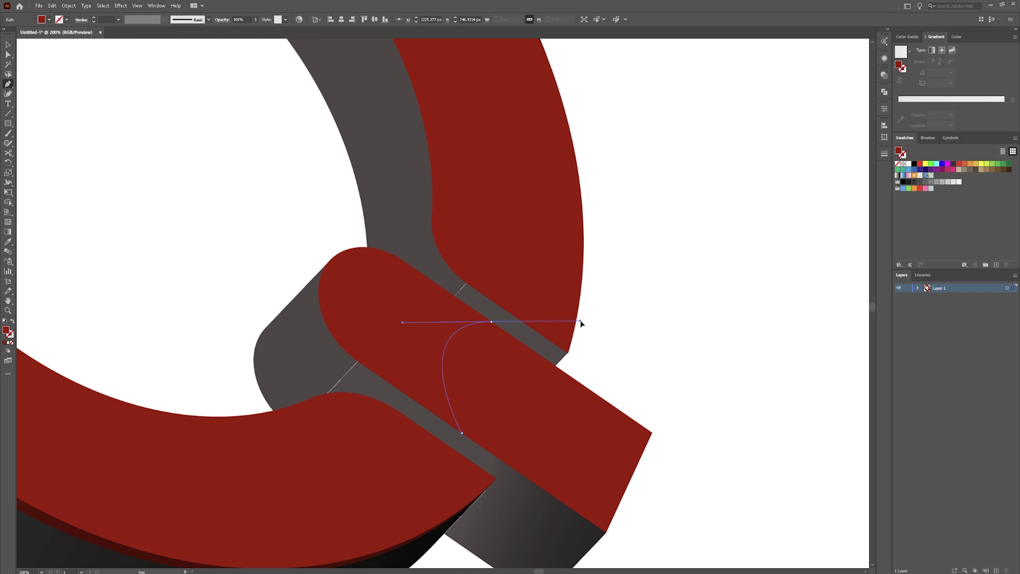
pyautogui.moveTo(455, 203); pyautogui.dragTo(371, 250)
pyautogui.click(233, 197)
pyautogui.click(205, 408)
pyautogui.click(421, 496)
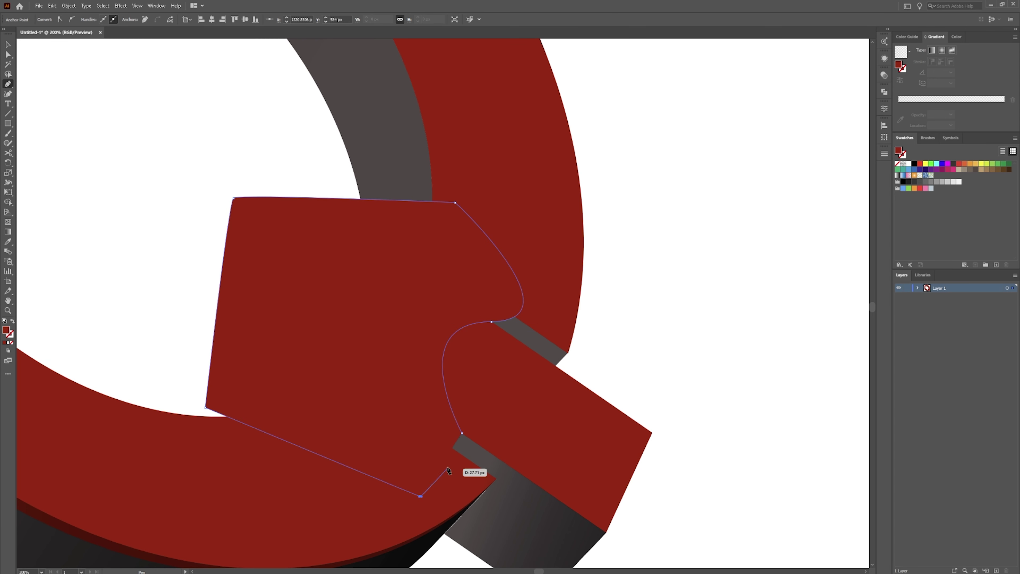
pyautogui.click(462, 433)
# Step: Split the tail's red face along the drawn curve with Shape Builder, removing the part of the drawn shape outside the tail
pyautogui.press('a')
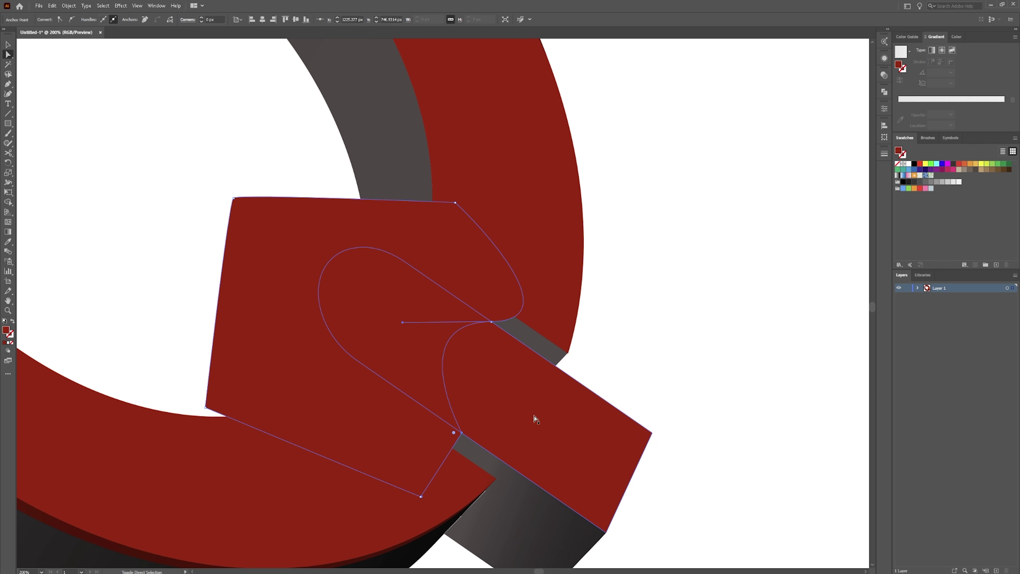
pyautogui.click(536, 422)
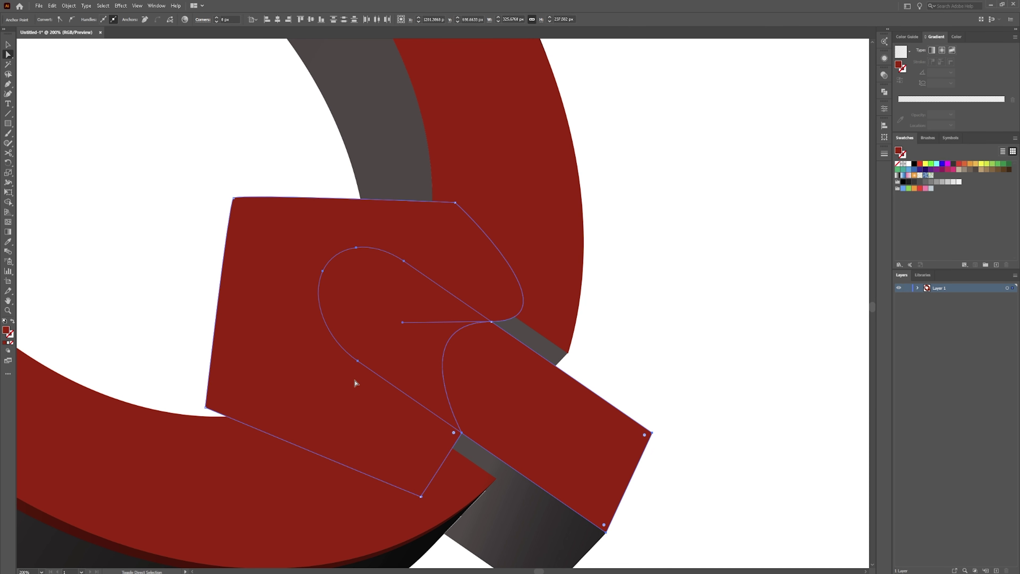
pyautogui.hotkey('shift', 'm')
pyautogui.keyDown('alt'); pyautogui.click(265, 293); pyautogui.keyUp('alt')
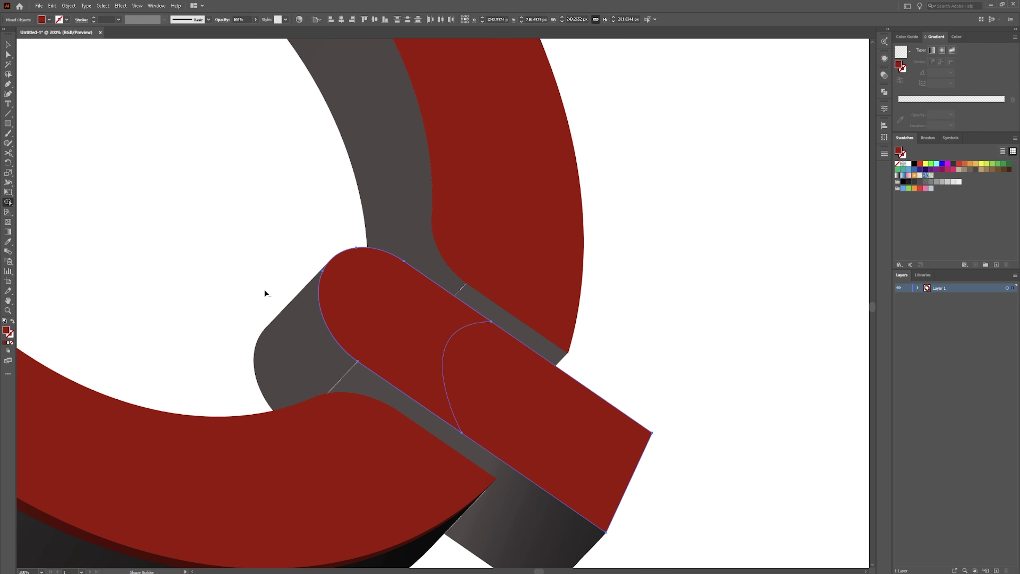
# Step: Fill only the rounded-end section of the tail's face with the translucent white gradient
pyautogui.click(901, 51)
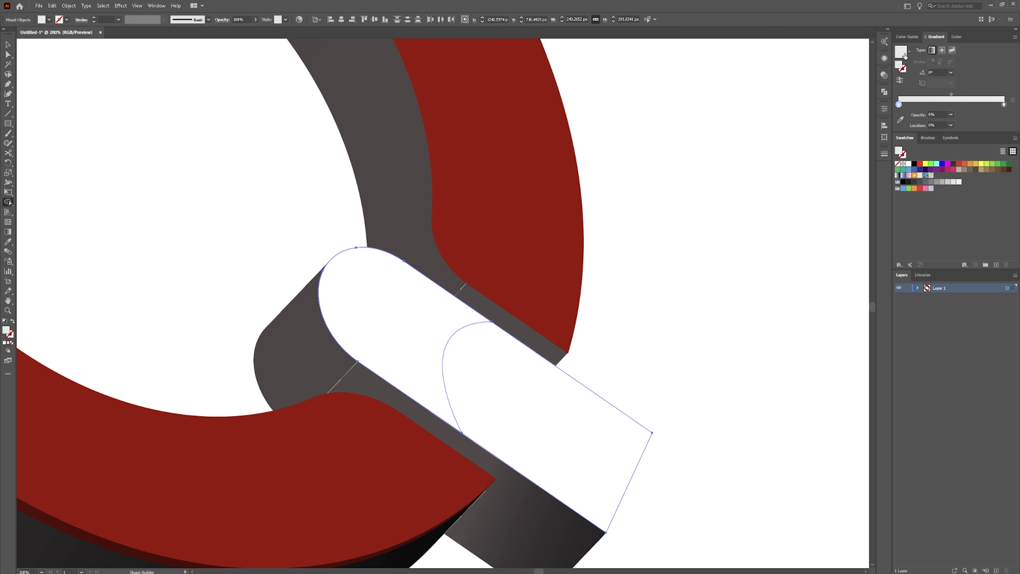
pyautogui.hotkey('ctrl', 'z')
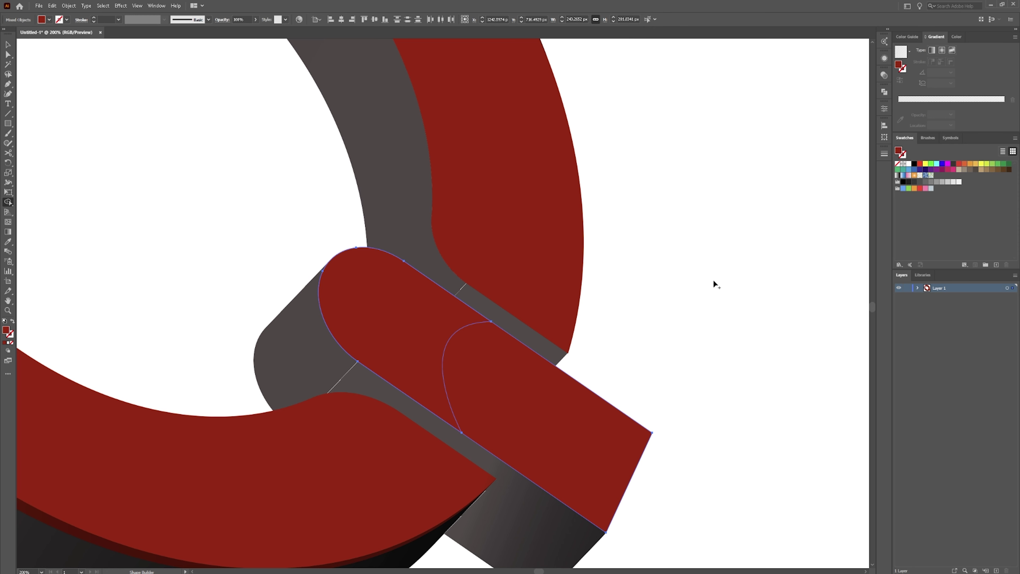
pyautogui.press('a')
pyautogui.click(714, 284)
pyautogui.click(397, 301)
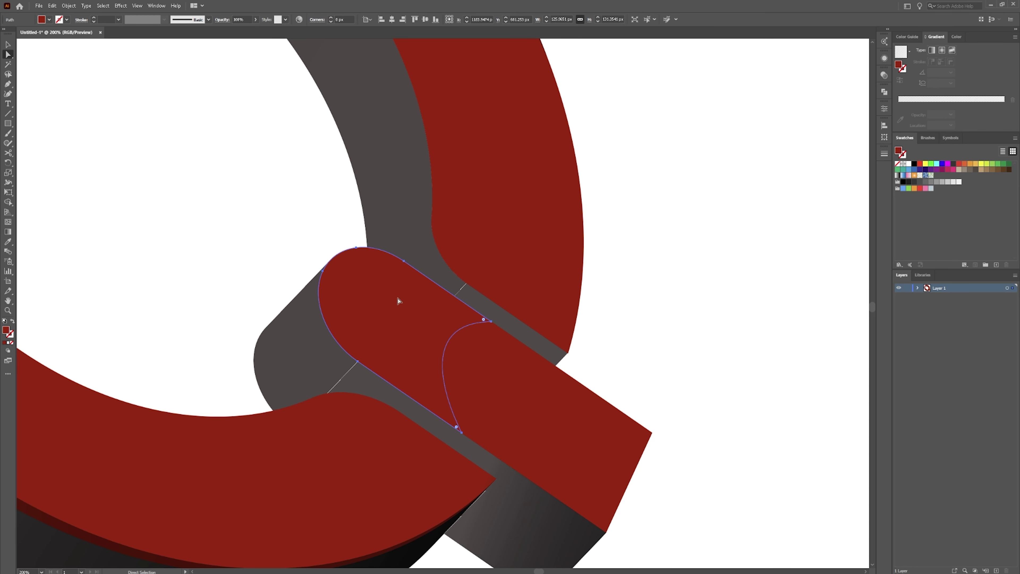
pyautogui.click(901, 52)
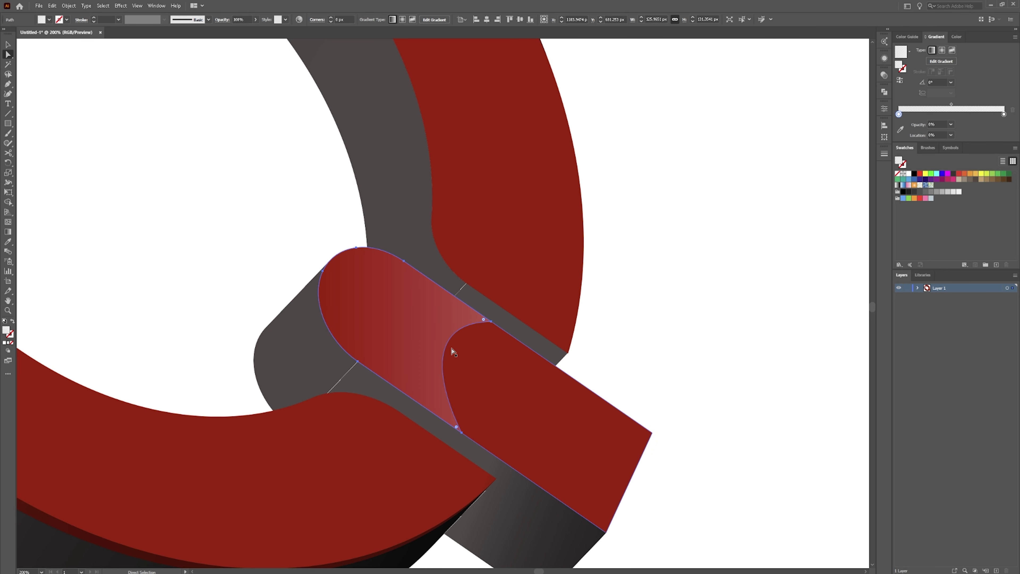
# Step: Redirect the tail highlight's gradient so it fades from the rounded end toward the curved edge, and deselect
pyautogui.press('g')
pyautogui.moveTo(383, 299); pyautogui.dragTo(322, 282)
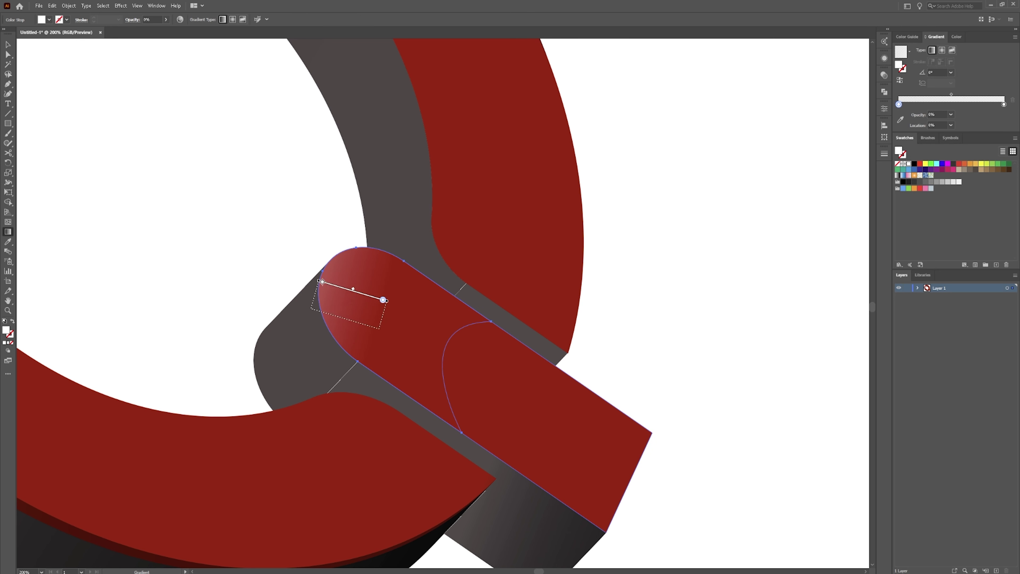
pyautogui.moveTo(487, 343); pyautogui.dragTo(283, 286)
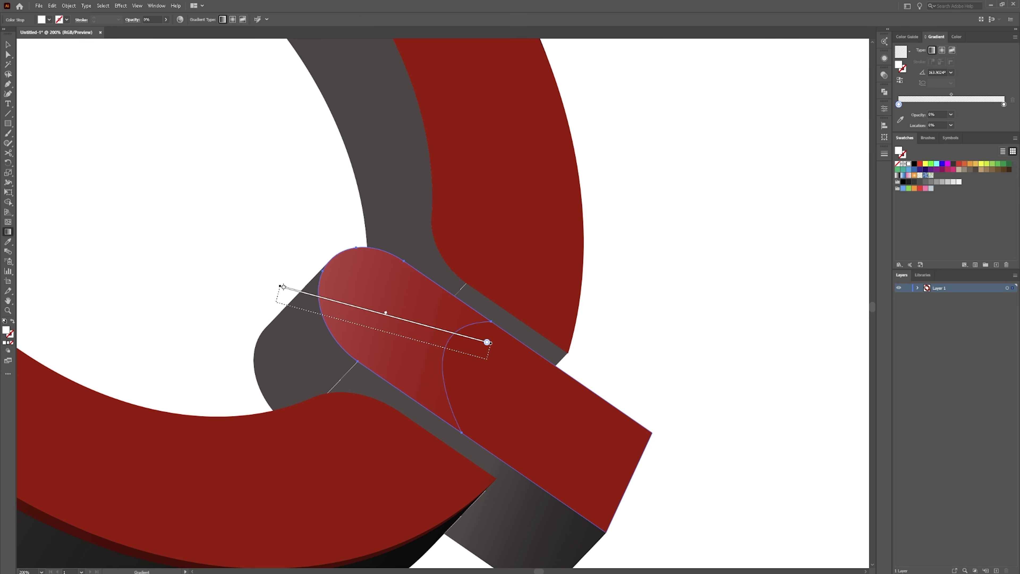
pyautogui.moveTo(438, 321)
pyautogui.mouseDown()
pyautogui.moveTo(346, 290)
pyautogui.moveTo(330, 296)
pyautogui.moveTo(326, 319)
pyautogui.moveTo(371, 303)
pyautogui.moveTo(346, 312)
pyautogui.mouseUp()
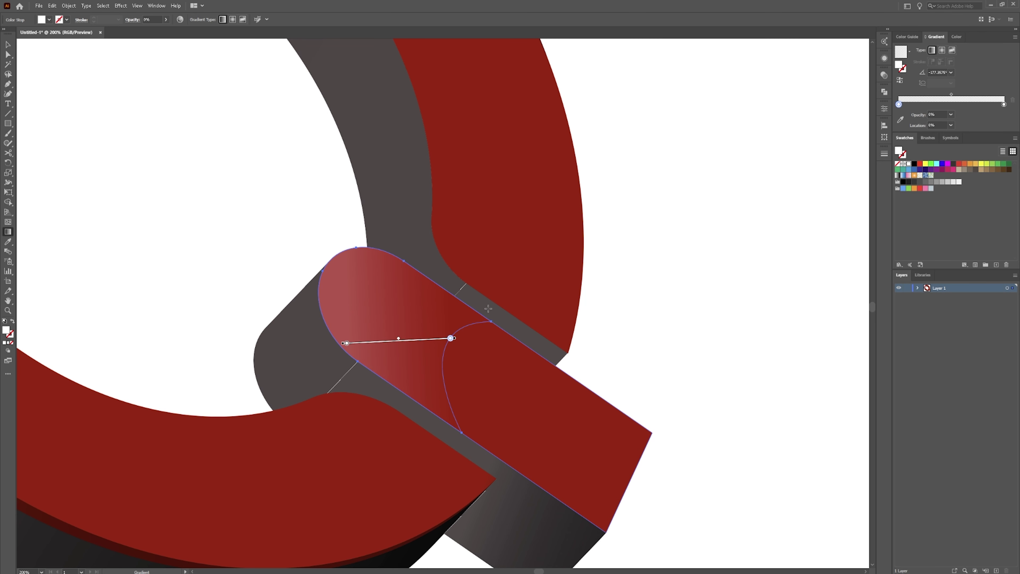
pyautogui.press('v')
pyautogui.click(287, 216)
# Step: Draw a background rectangle covering the whole artboard
pyautogui.scroll(-3, 288, 217)
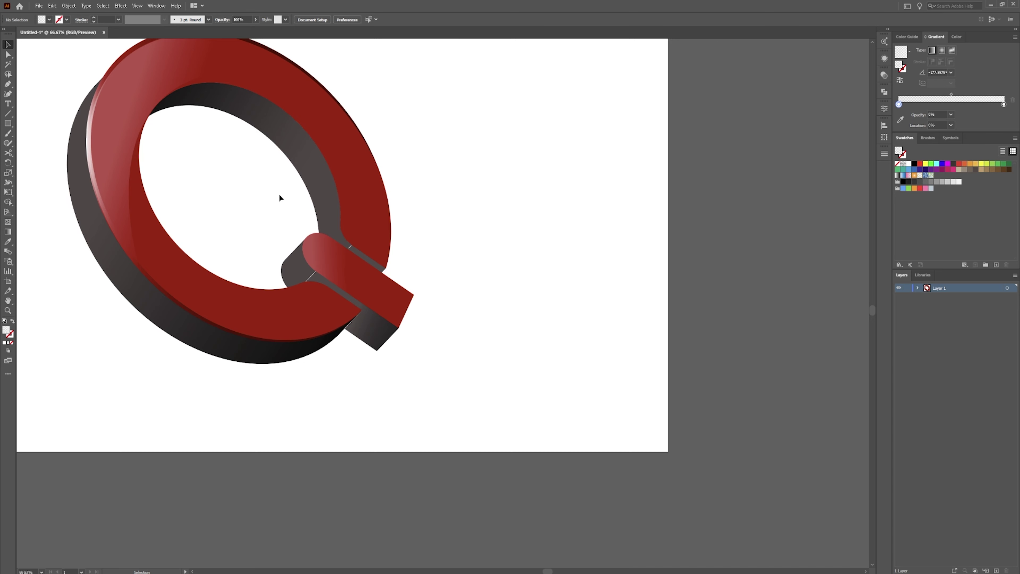
pyautogui.moveTo(280, 197); pyautogui.dragTo(455, 339)
pyautogui.moveTo(414, 313); pyautogui.dragTo(446, 285)
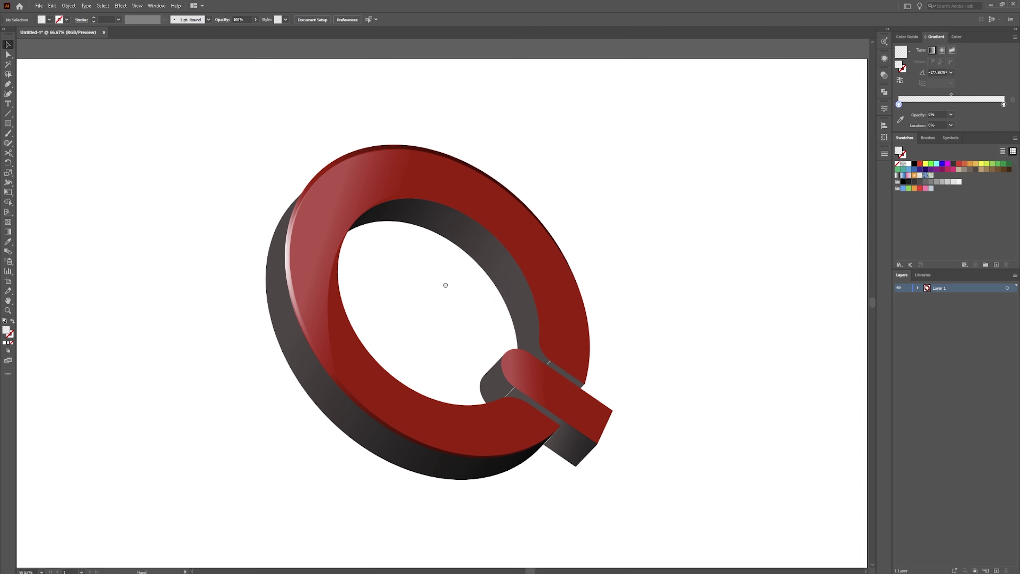
pyautogui.scroll(-1, 445, 285)
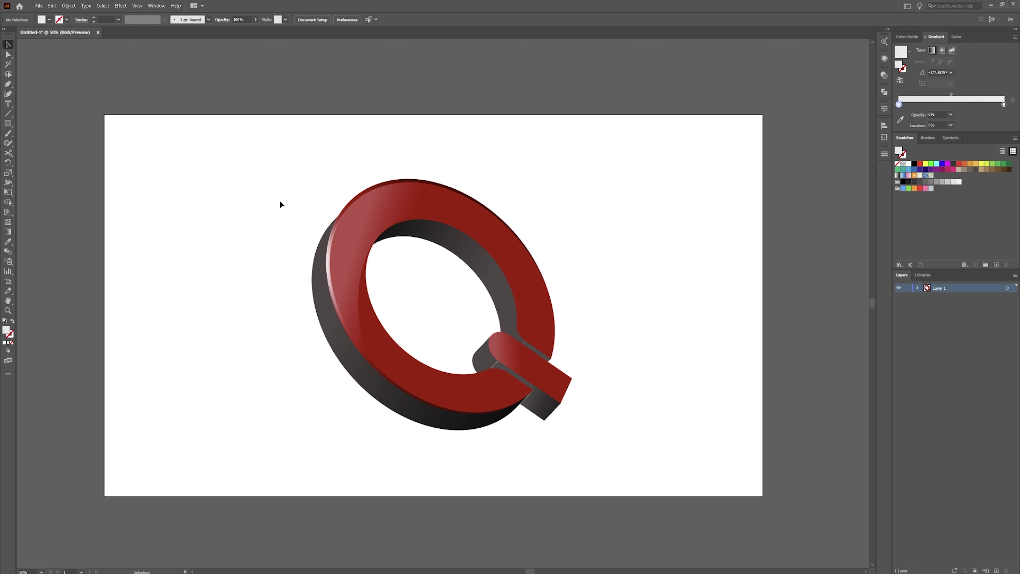
pyautogui.press('m')
pyautogui.click(10, 127)
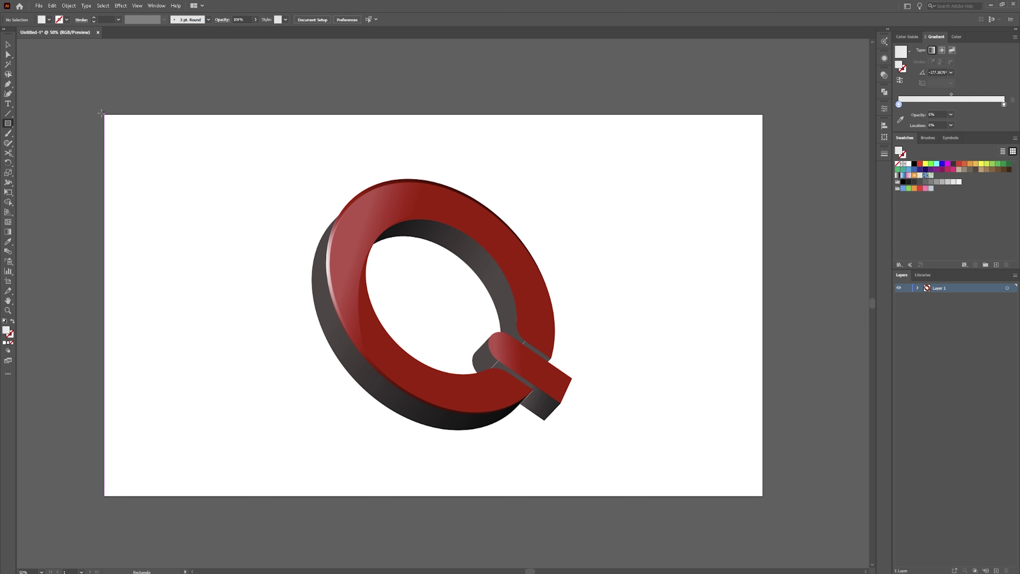
pyautogui.moveTo(103, 115); pyautogui.dragTo(763, 497)
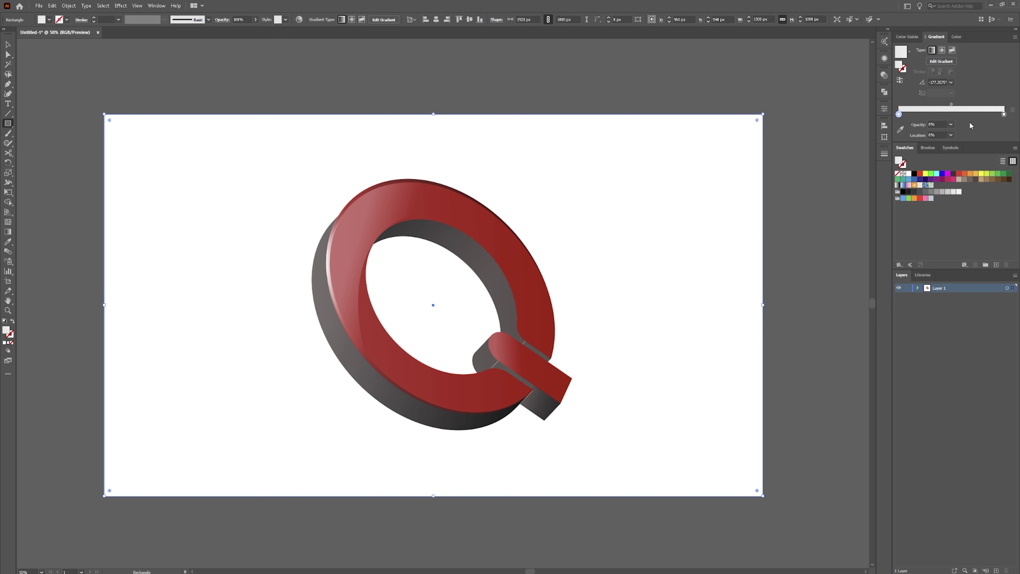
# Step: Send the background rectangle behind the Q and fill it with the RGB Red swatch adjusted to H 0, S 50%, B 11%
pyautogui.doubleClick(966, 117)
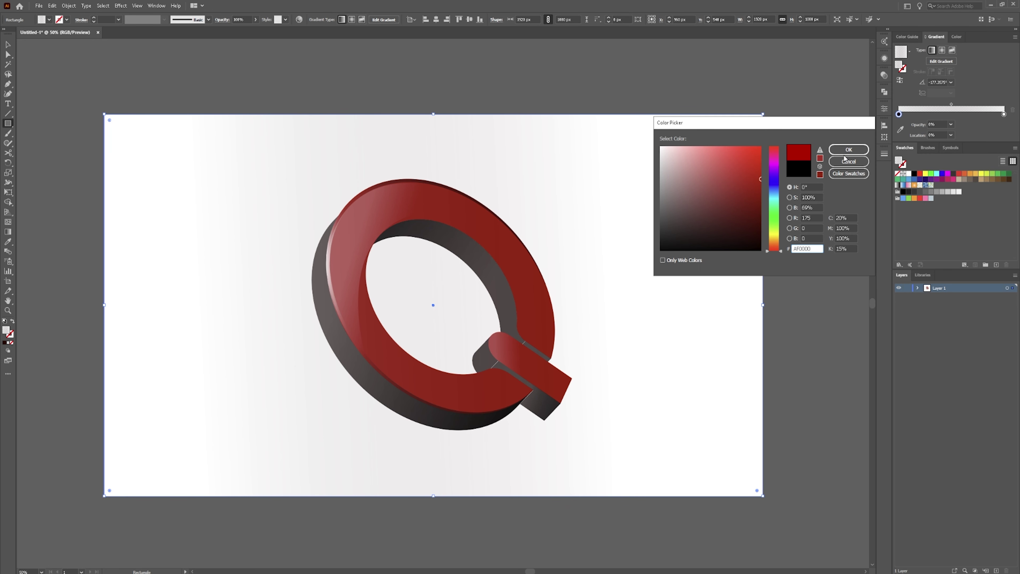
pyautogui.click(863, 149)
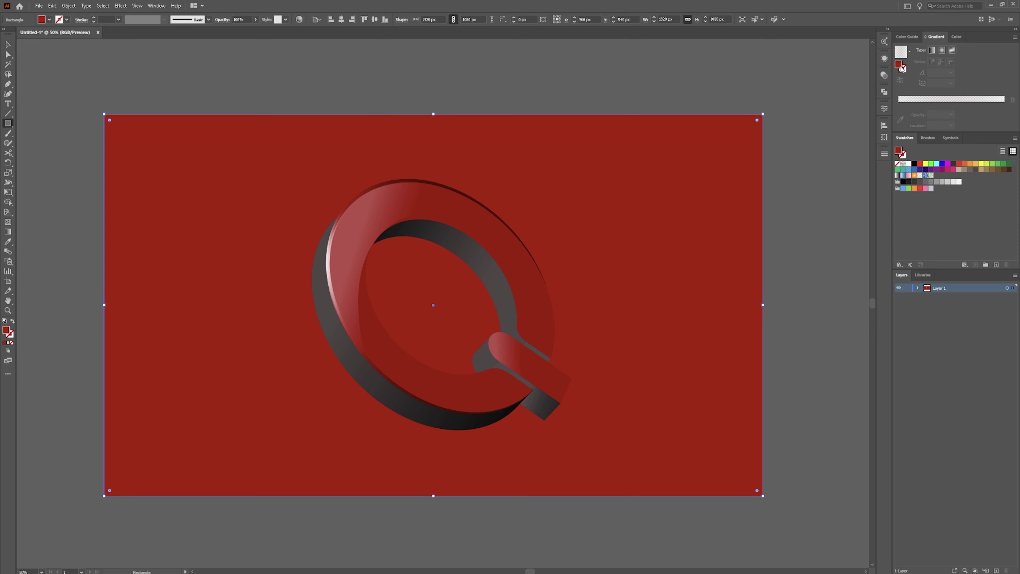
pyautogui.doubleClick(900, 152)
pyautogui.doubleClick(921, 167)
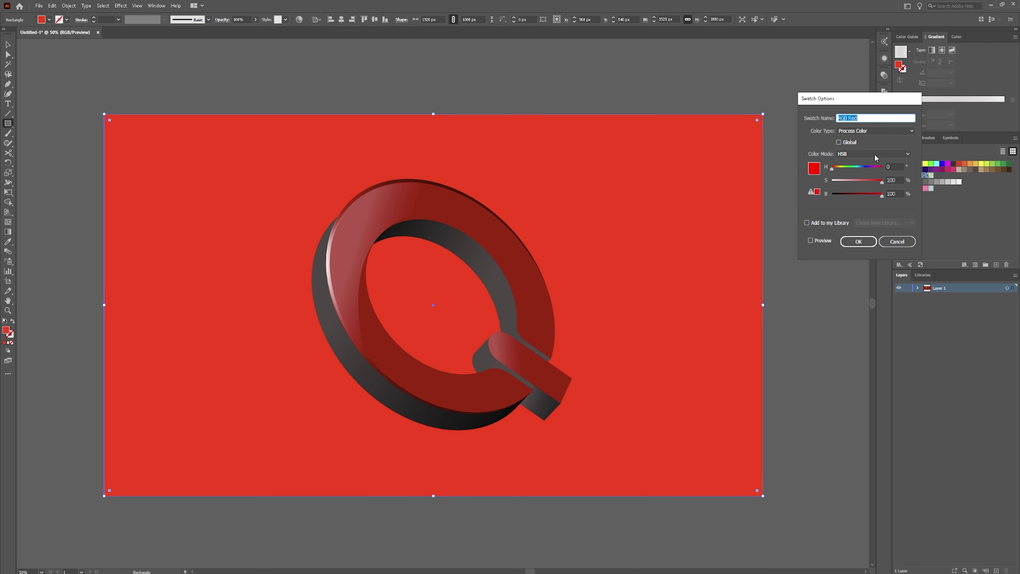
pyautogui.moveTo(879, 194); pyautogui.dragTo(868, 197)
pyautogui.click(828, 243)
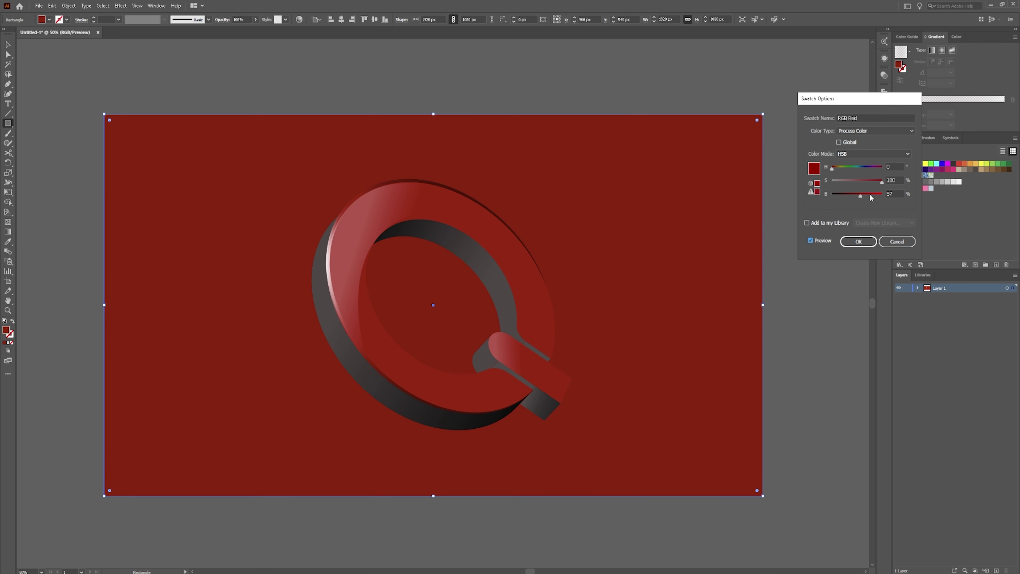
pyautogui.moveTo(882, 182); pyautogui.dragTo(839, 195)
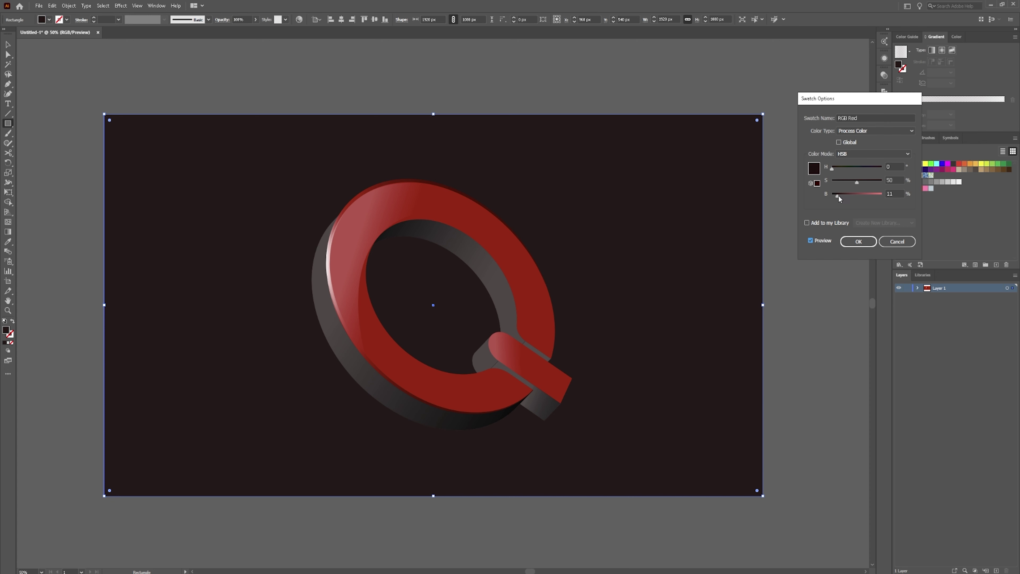
pyautogui.click(858, 241)
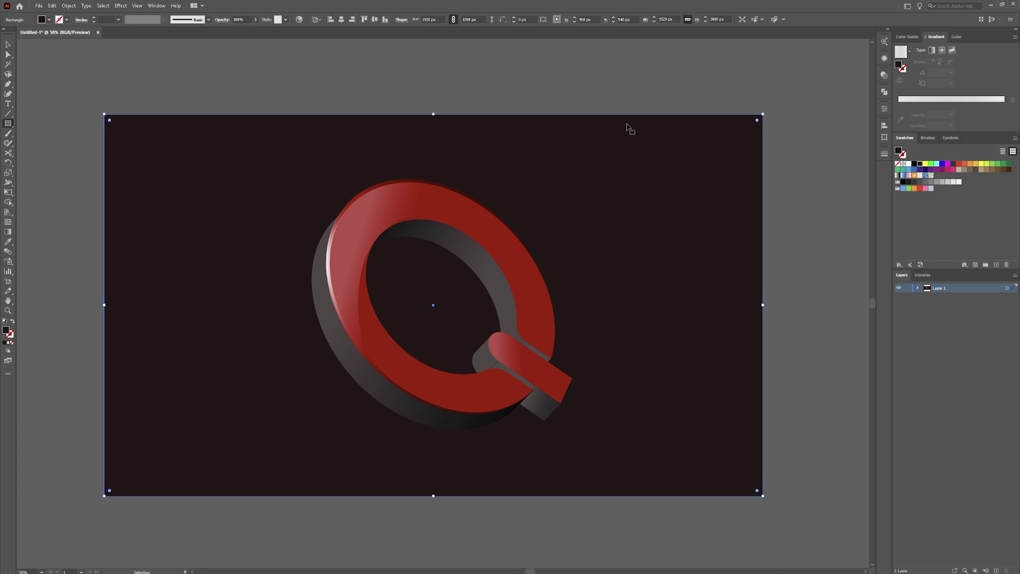
# Step: Lock the background rectangle in place
pyautogui.hotkey('ctrl', '2')
pyautogui.moveTo(511, 155); pyautogui.dragTo(529, 119)
pyautogui.press('v')
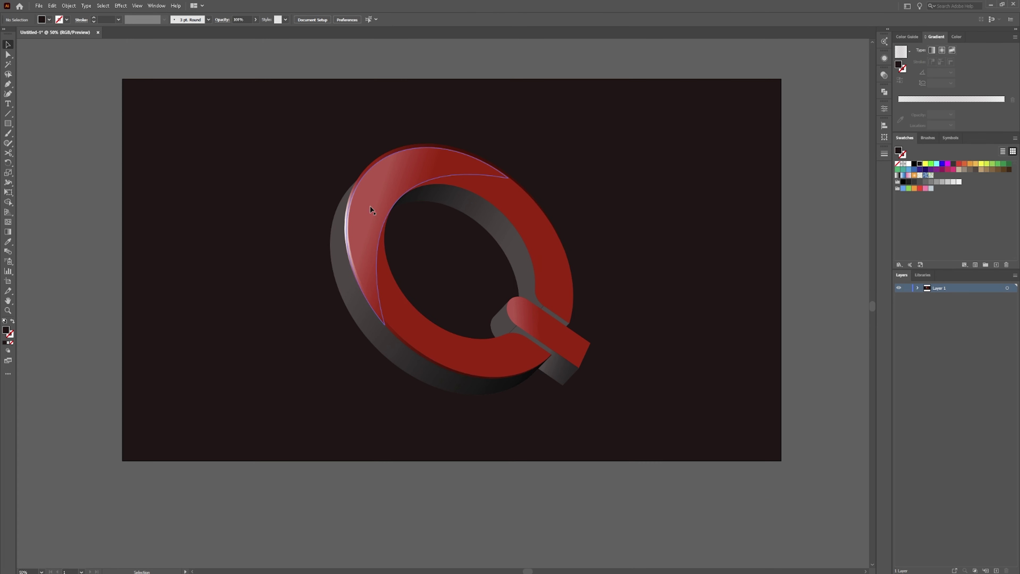
# Step: Inspect the properties and stroke options of the ring's tapered outer edge shape, and deselect it
pyautogui.press('a')
pyautogui.click(362, 180)
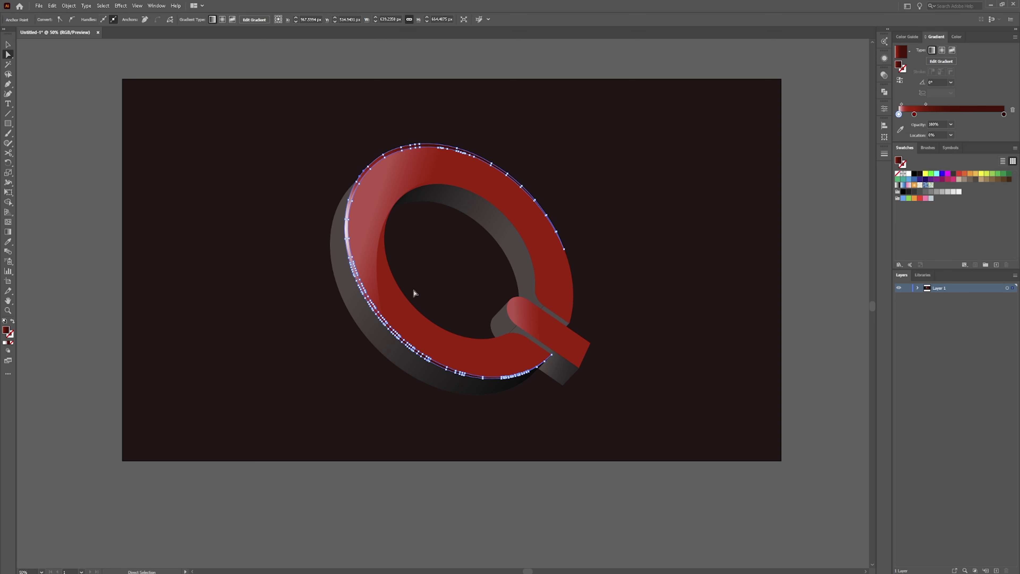
pyautogui.click(884, 111)
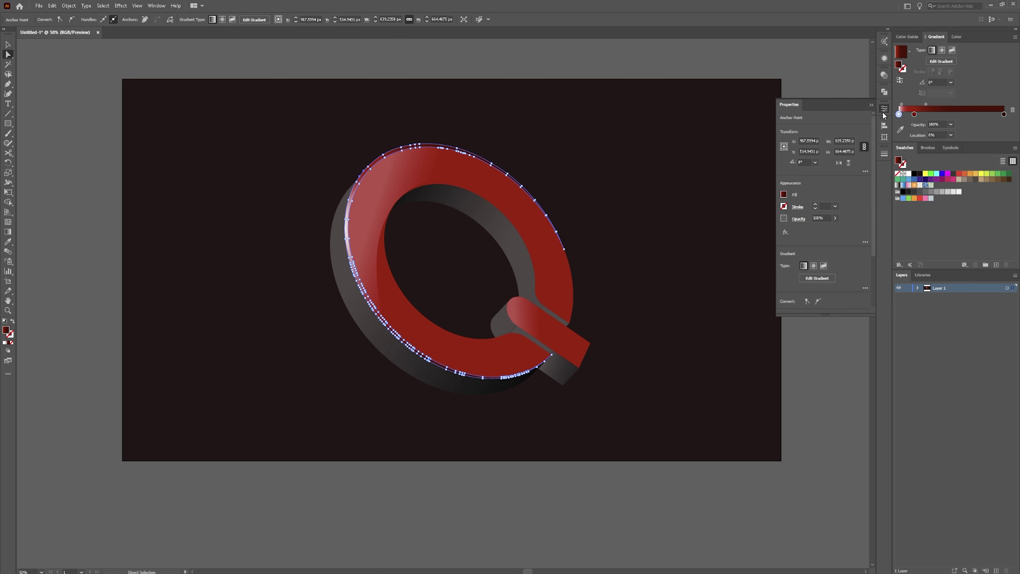
pyautogui.click(799, 209)
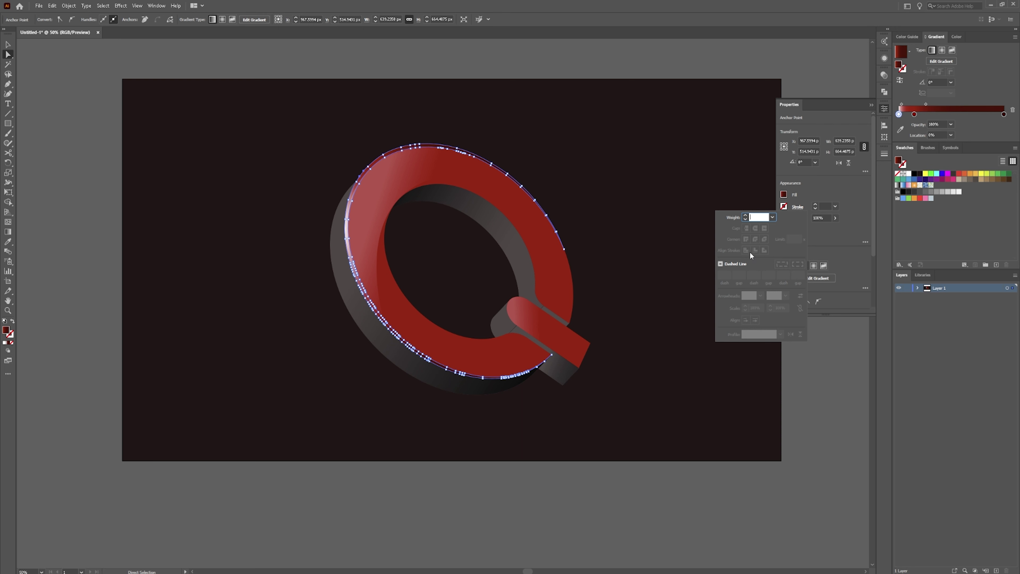
pyautogui.click(307, 196)
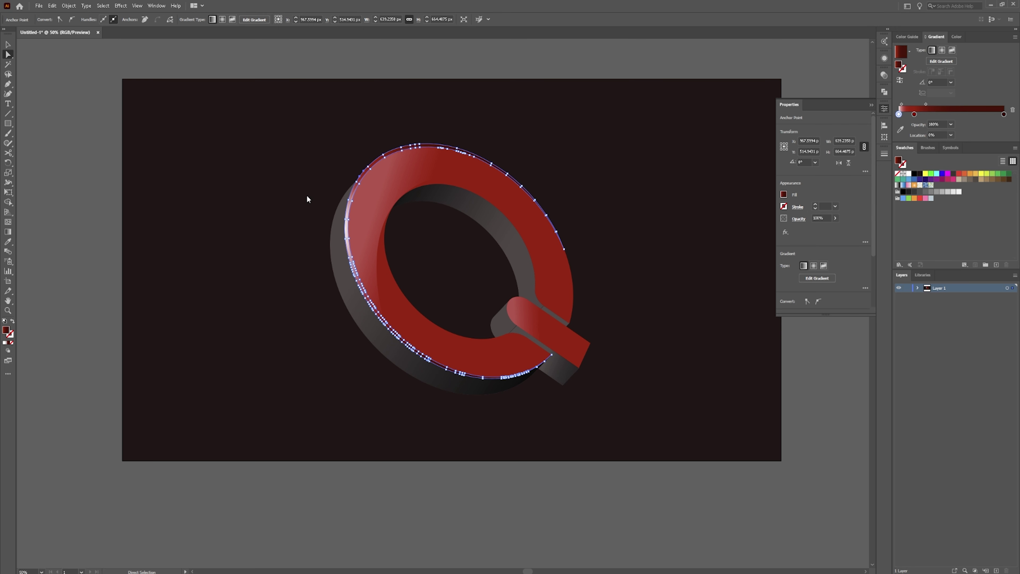
pyautogui.click(280, 203)
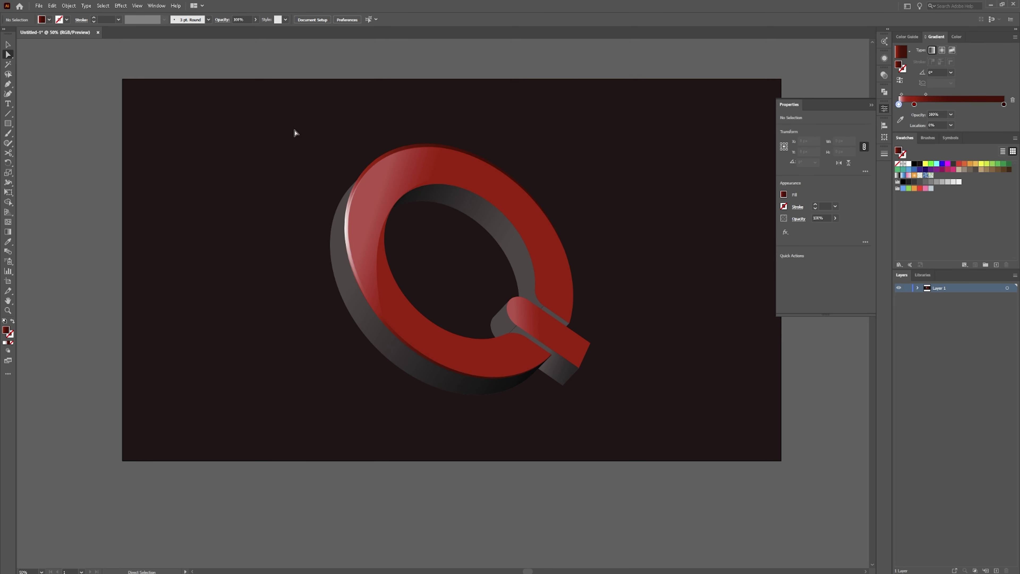
pyautogui.moveTo(533, 171); pyautogui.dragTo(515, 166)
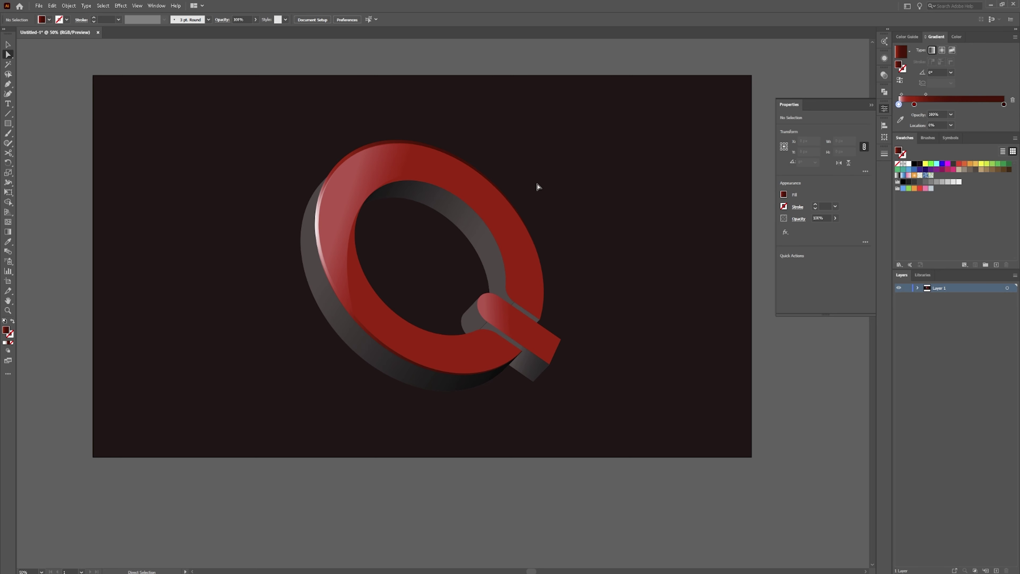